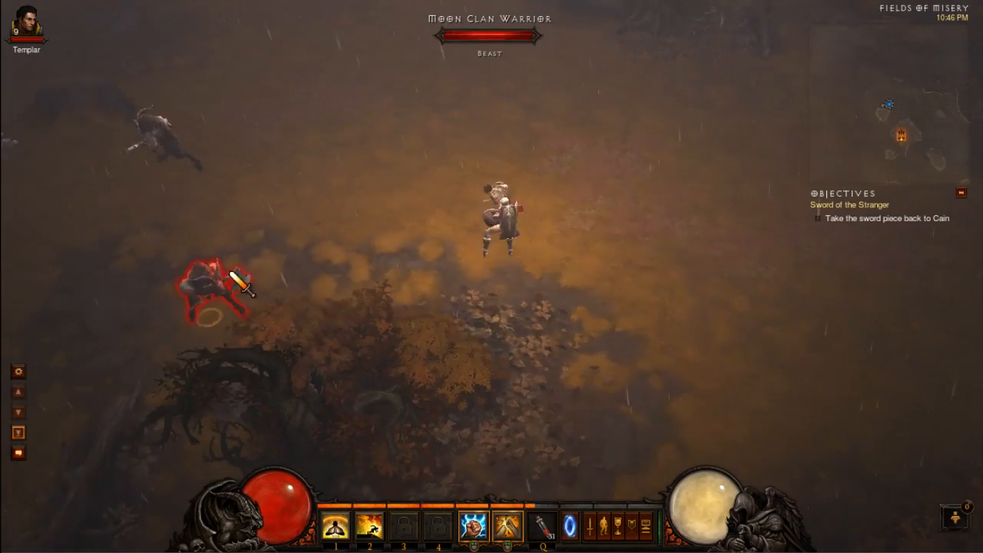
left_click(434, 278)
left_click(448, 269)
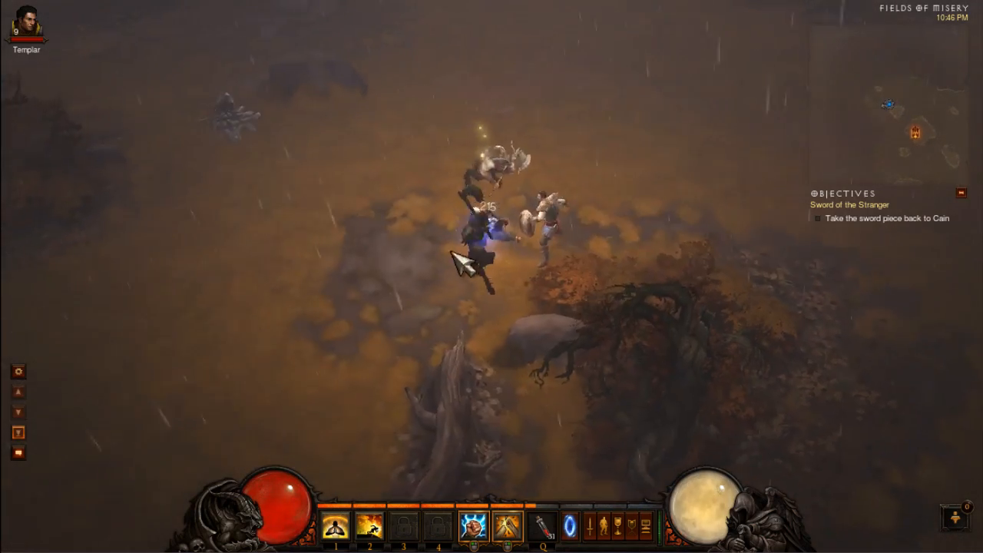
left_click(566, 245)
left_click(587, 233)
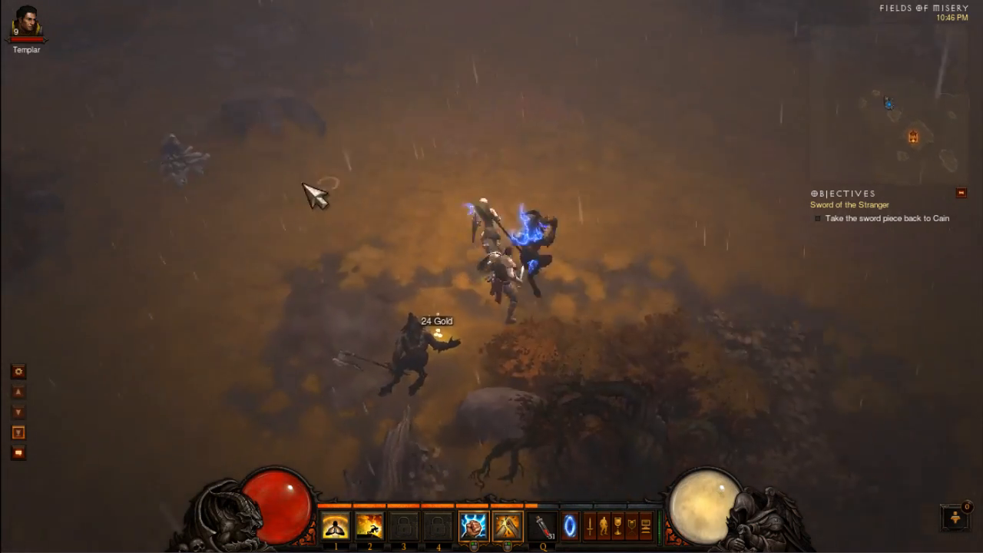
left_click(278, 177)
left_click(422, 335)
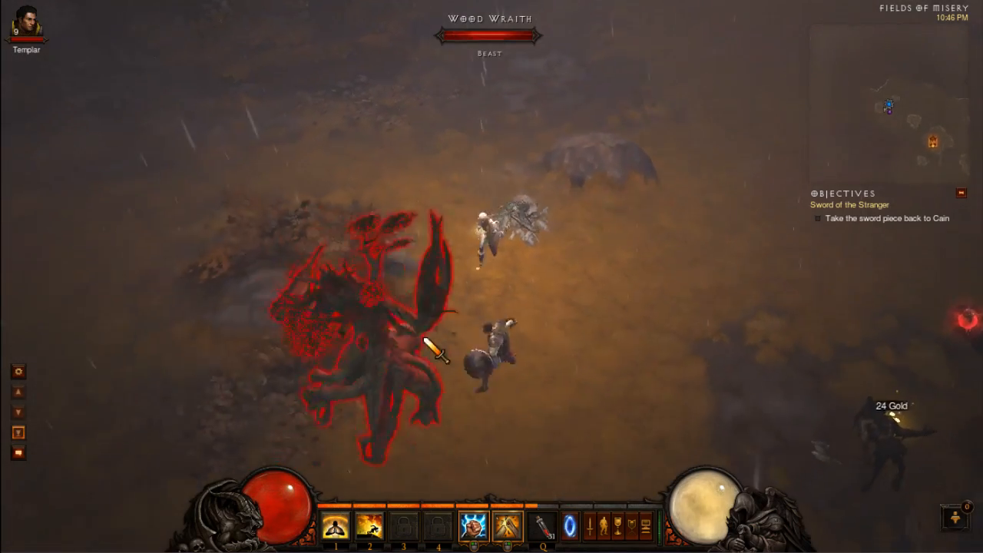
left_click(447, 304)
left_click(441, 276)
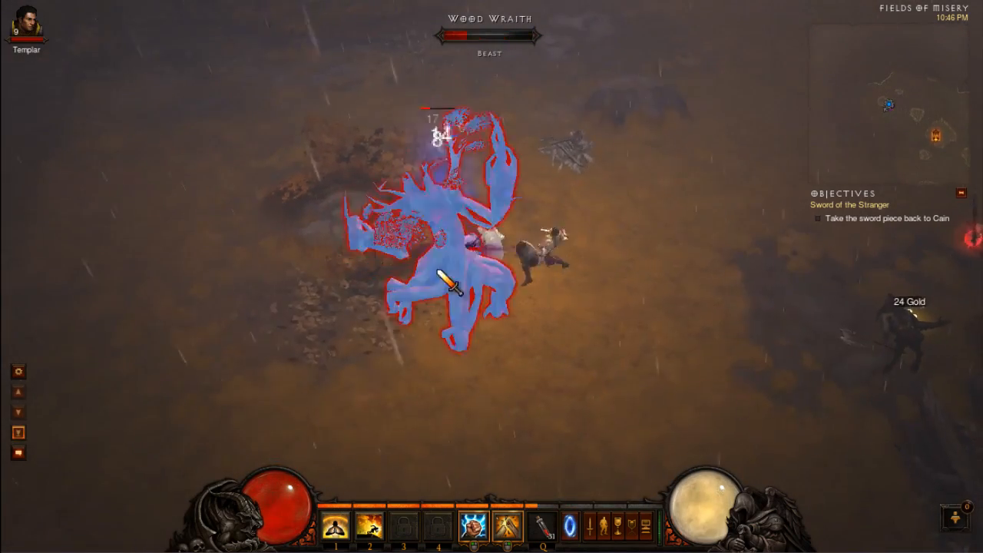
right_click(489, 216)
left_click(512, 236)
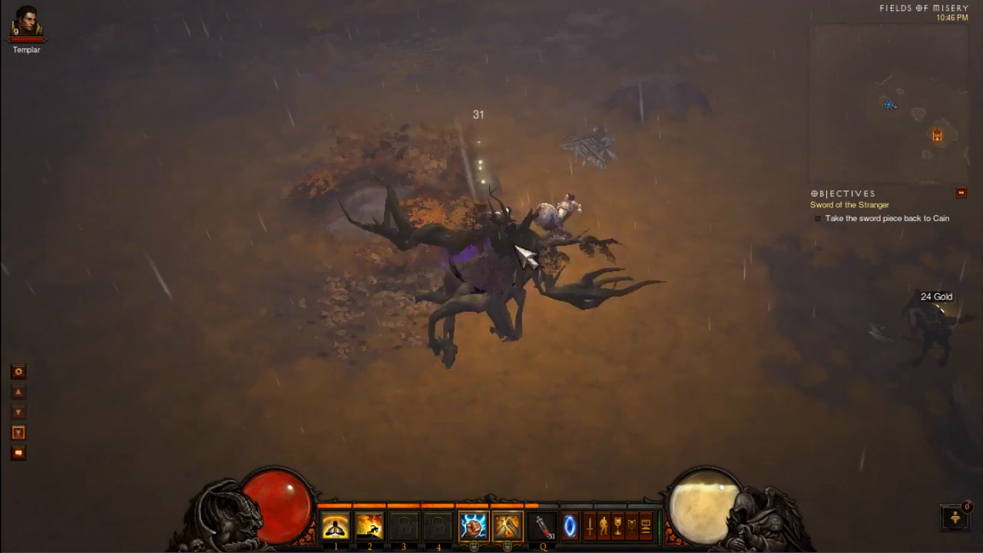
left_click(566, 267)
left_click(337, 280)
left_click(587, 296)
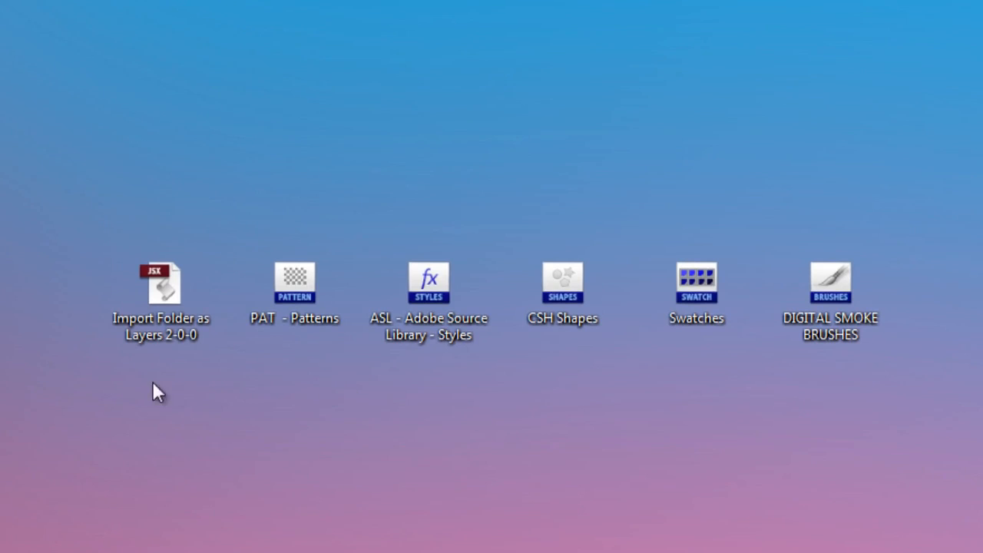
- Examine the desktop's script, pattern, style, shape, swatch and brush files one by one, returning to the JSX script
left_click_drag(73, 175, 216, 405)
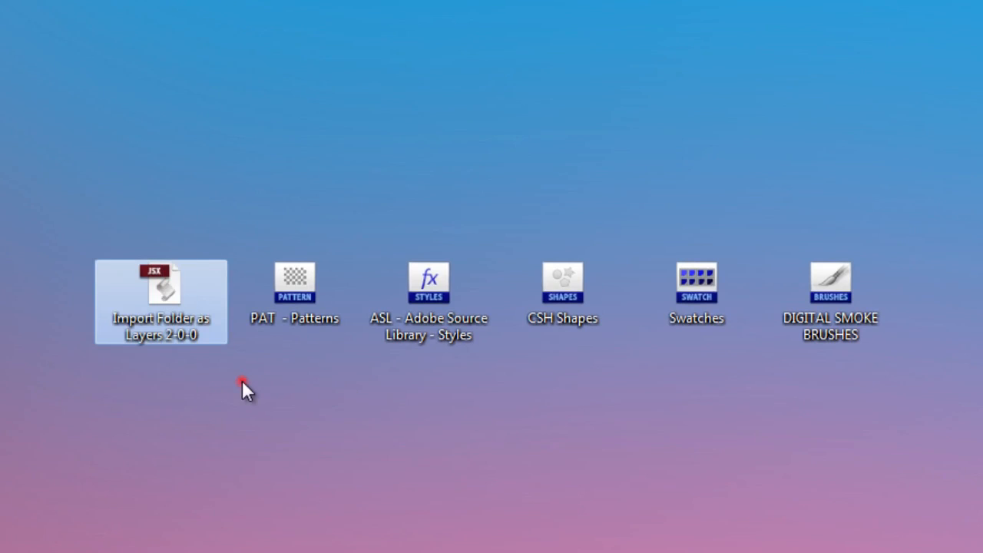
left_click(242, 381)
left_click(284, 286)
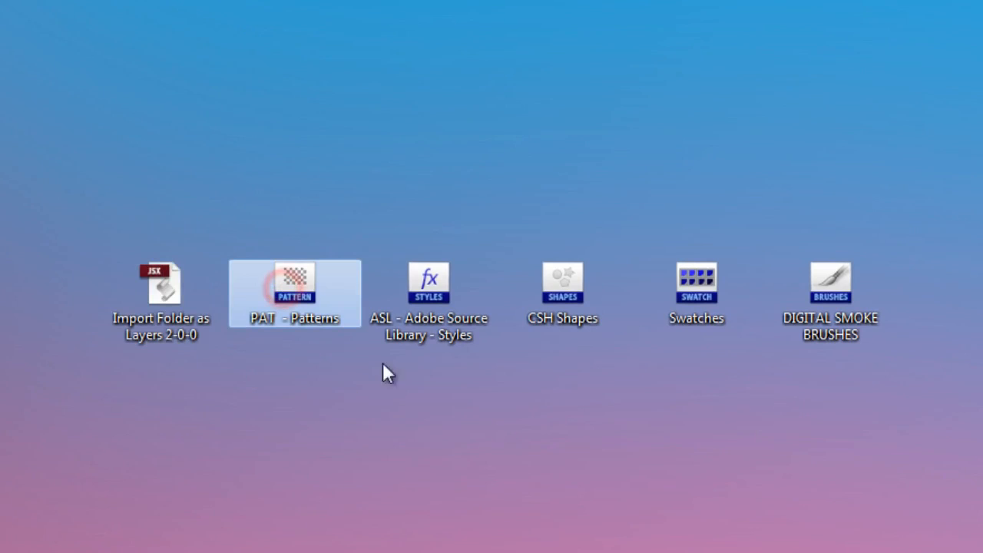
left_click(430, 278)
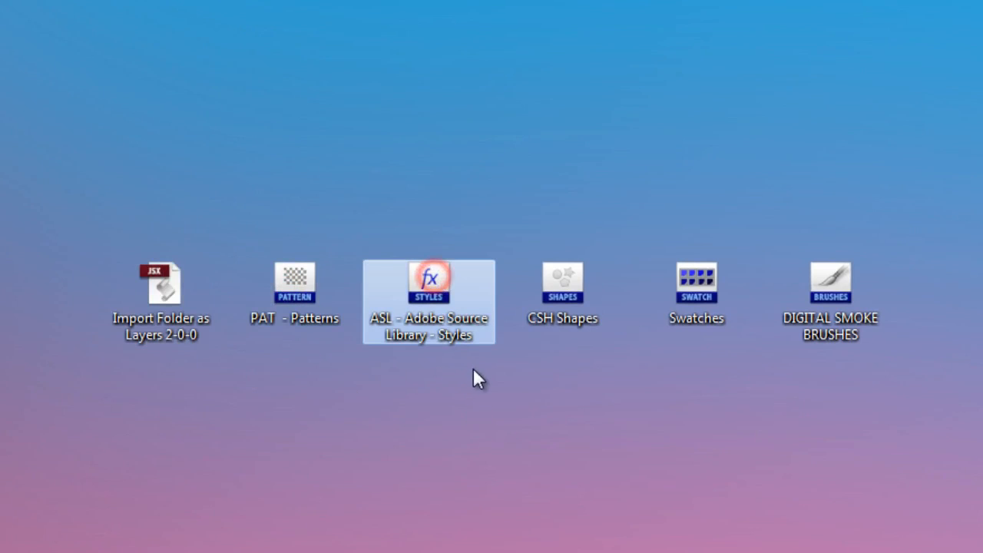
left_click(570, 293)
left_click(710, 289)
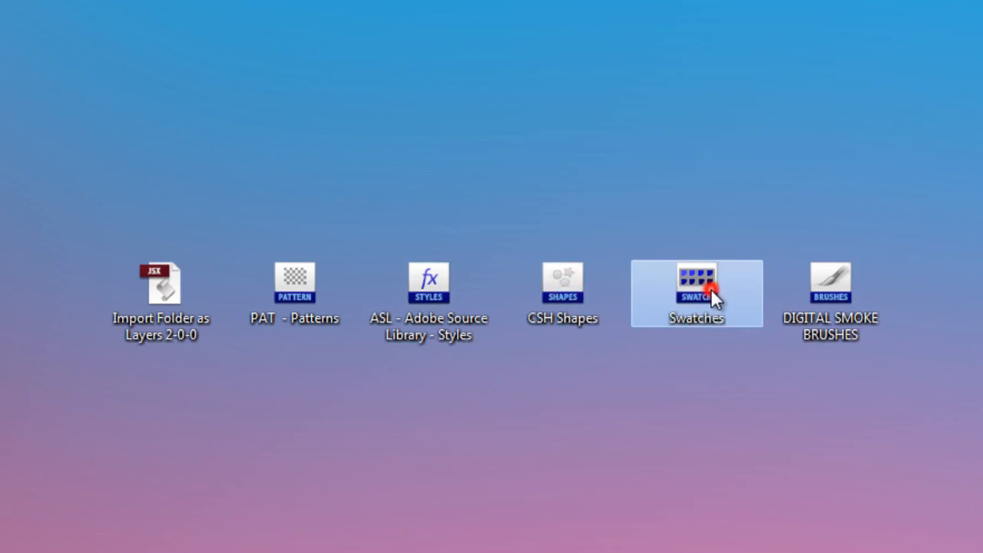
left_click(833, 296)
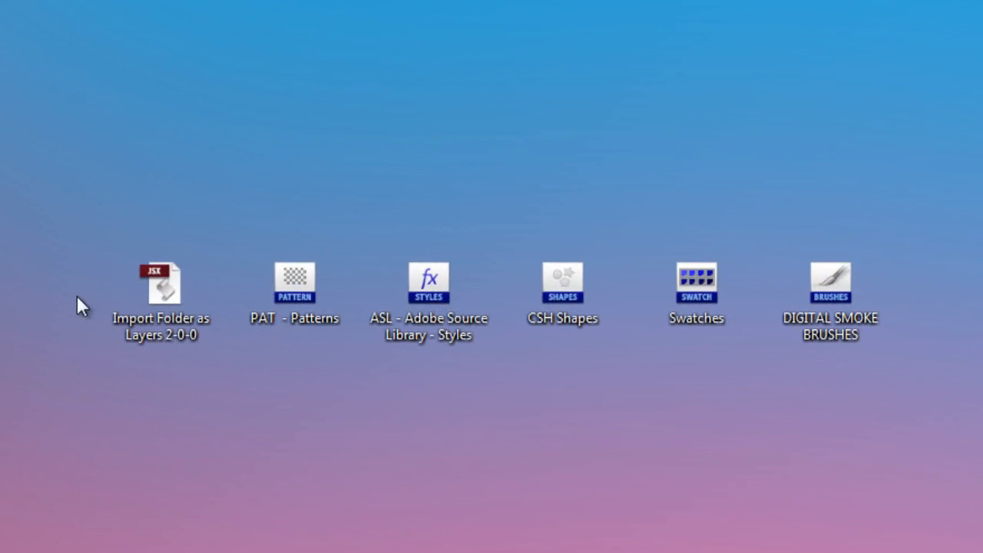
left_click(162, 279)
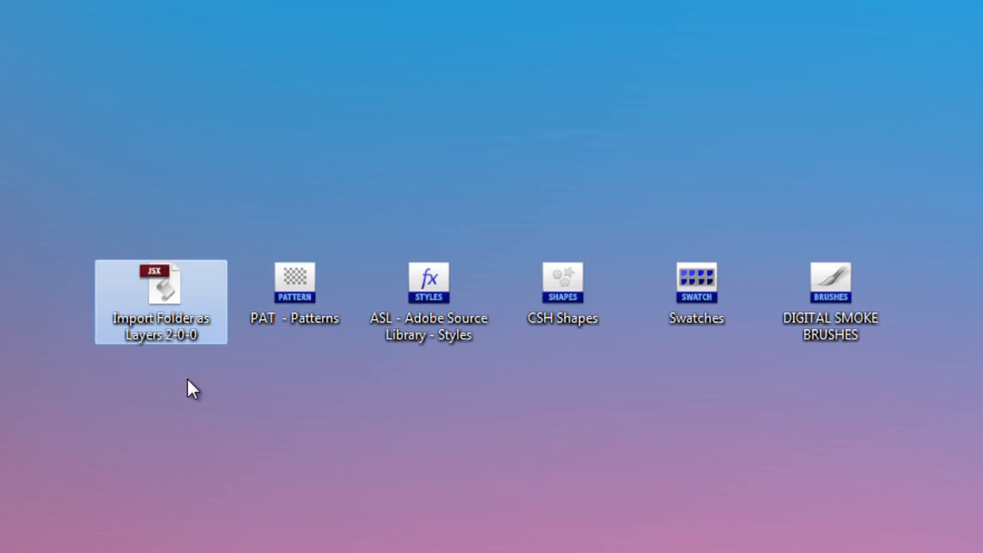
left_click(170, 358)
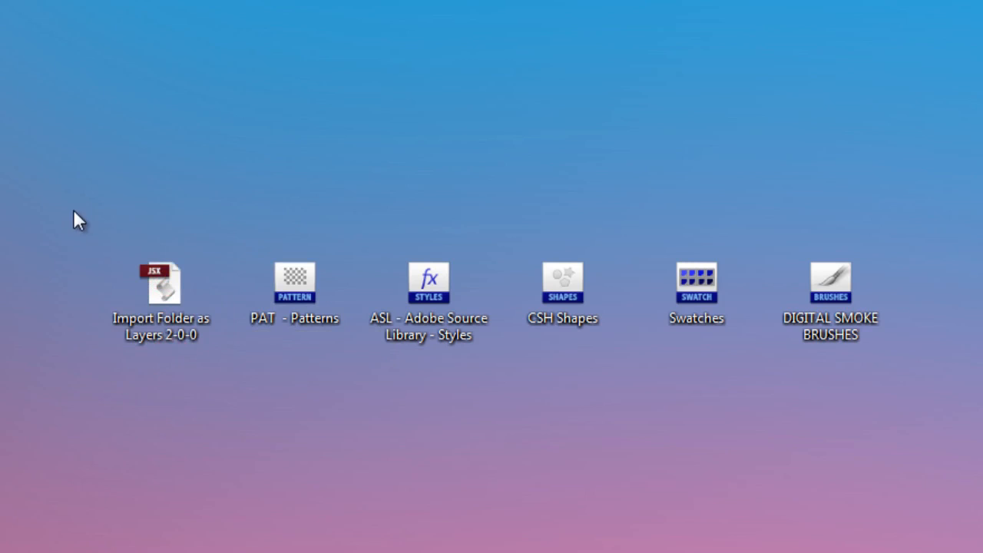
left_click(163, 304)
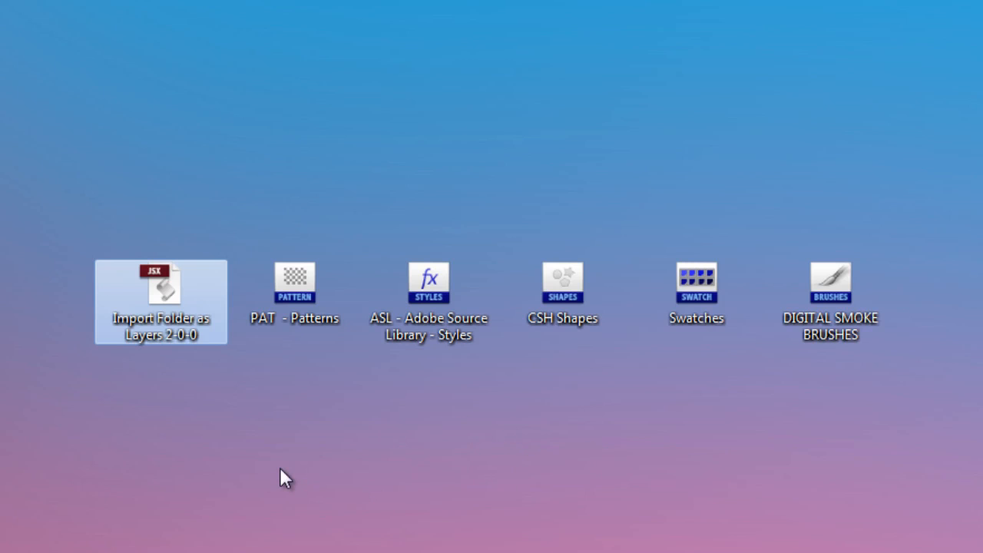
- Open the PAT - Patterns file in Photoshop and view the gradient image at actual pixel size
double_click(294, 286)
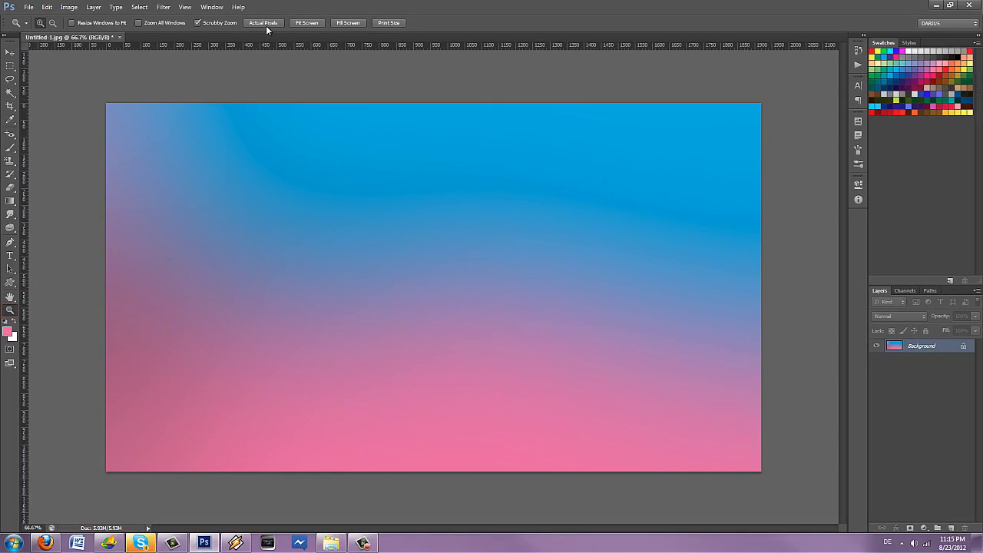
left_click(265, 22)
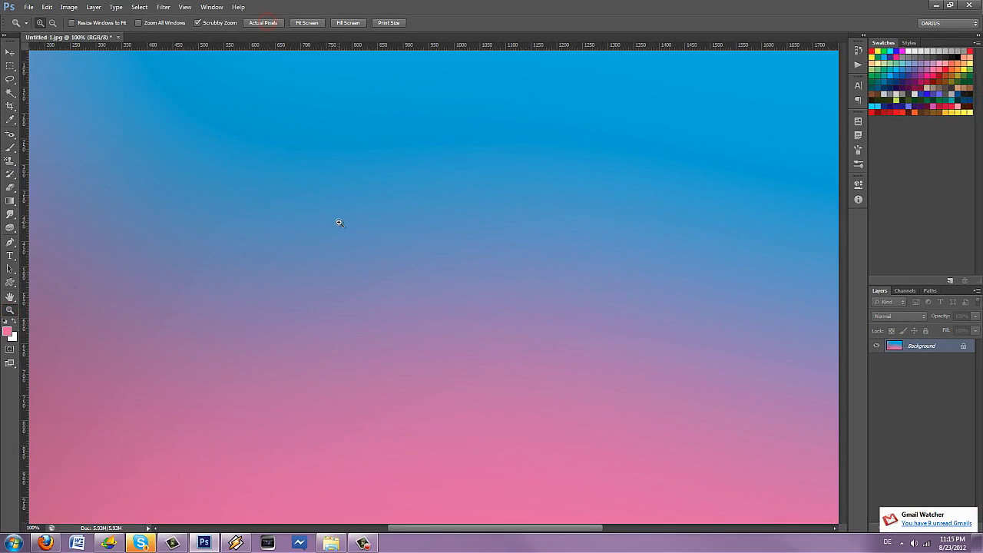
mouse_move(305, 146)
left_mouse_down()
mouse_move(341, 349)
mouse_move(300, 191)
mouse_move(315, 76)
left_mouse_up()
left_click_drag(331, 321, 289, 180)
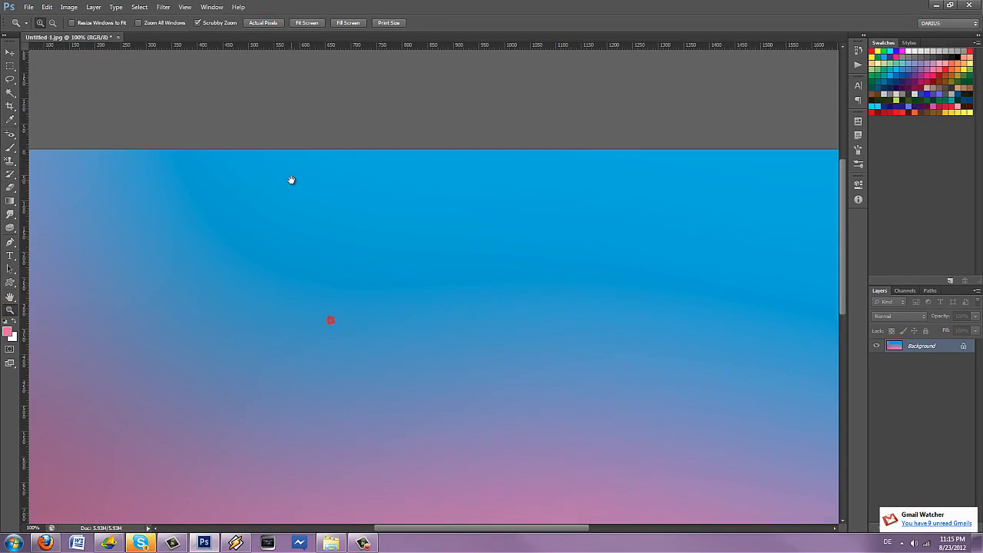
- Activate the Pattern Stamp Tool and add a new empty layer above the Background
left_click(14, 162)
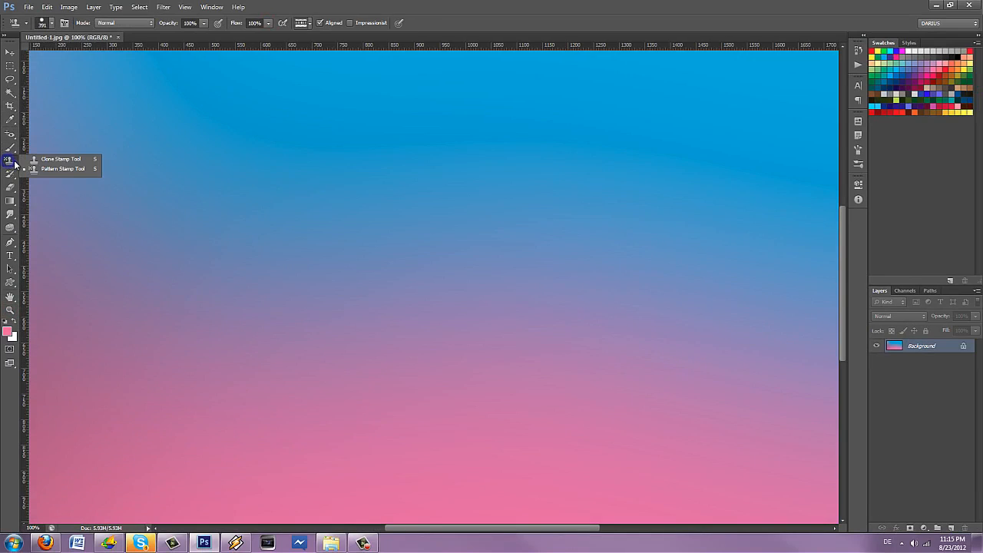
left_click(58, 169)
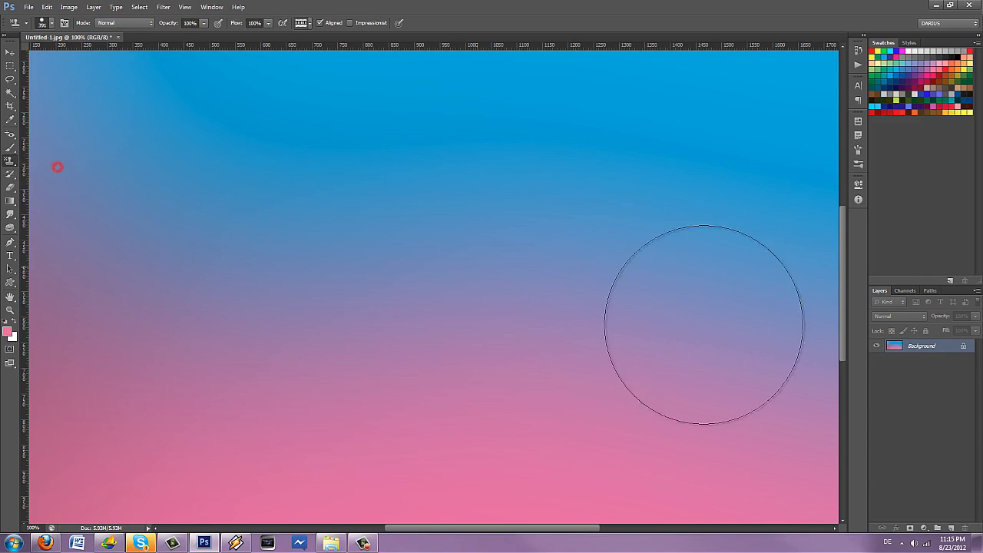
left_click(951, 528)
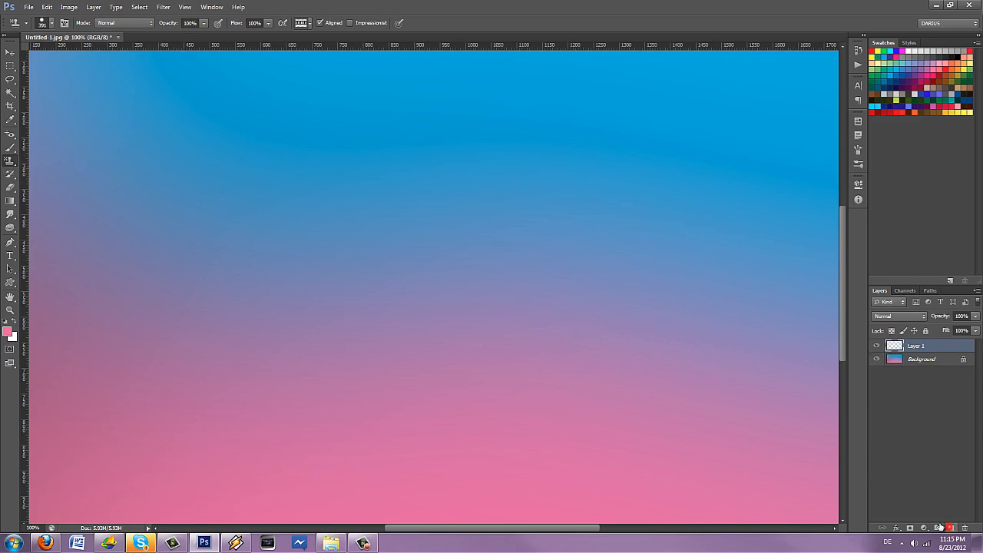
- Browse the Pattern Stamp's pattern library, examining the wood, grass and dark texture patterns
left_click(305, 24)
scroll(341, 72, "down", 8)
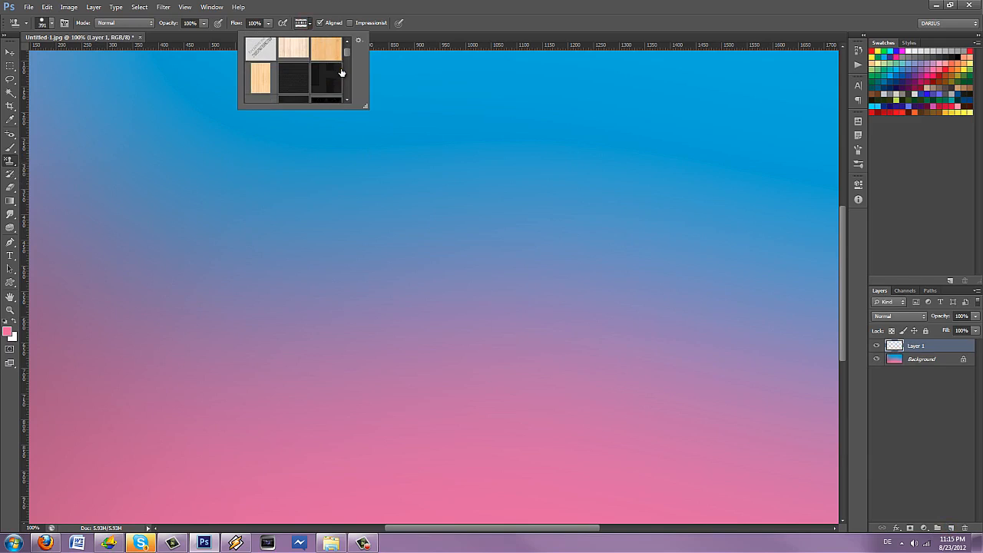
scroll(342, 72, "down", 1)
scroll(334, 74, "up", 2)
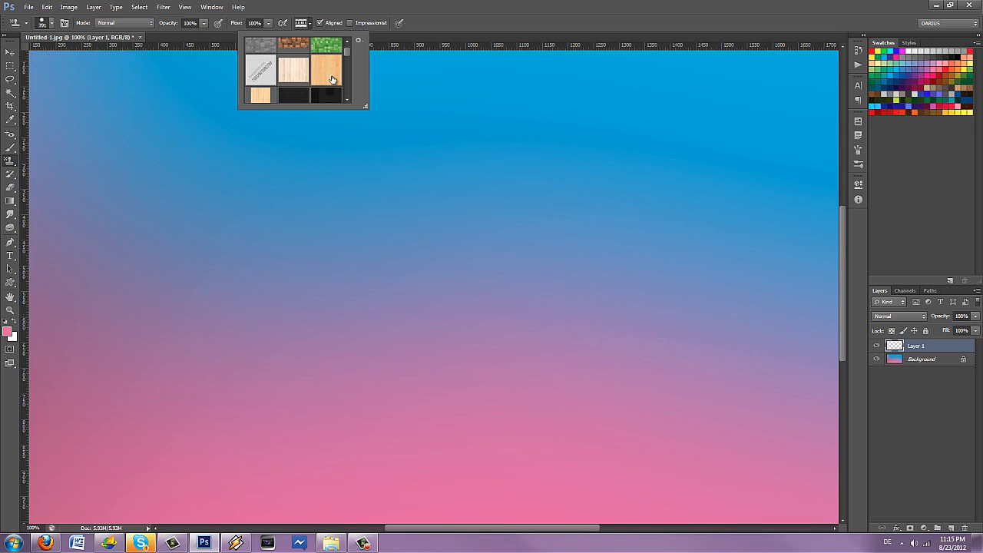
scroll(333, 80, "down", 1)
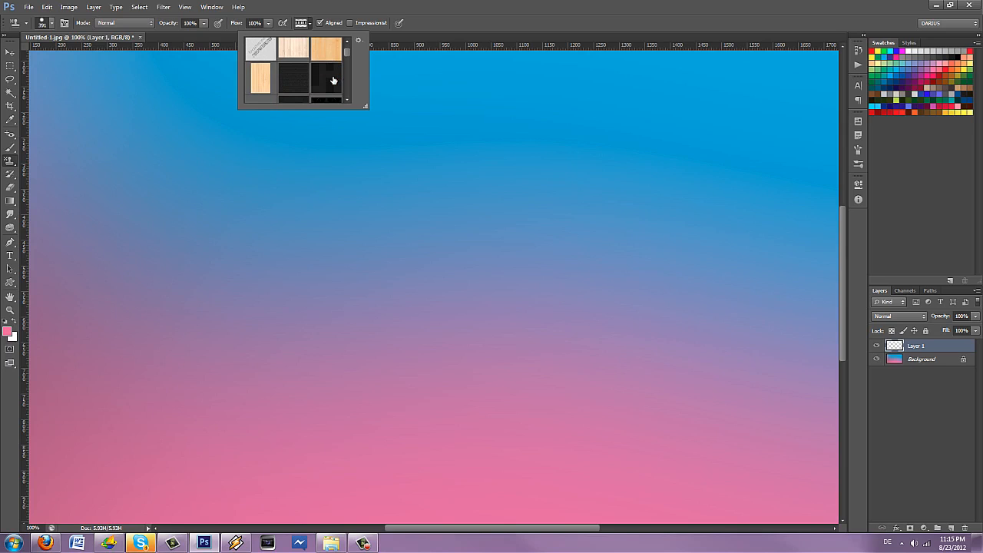
scroll(333, 80, "down", 2)
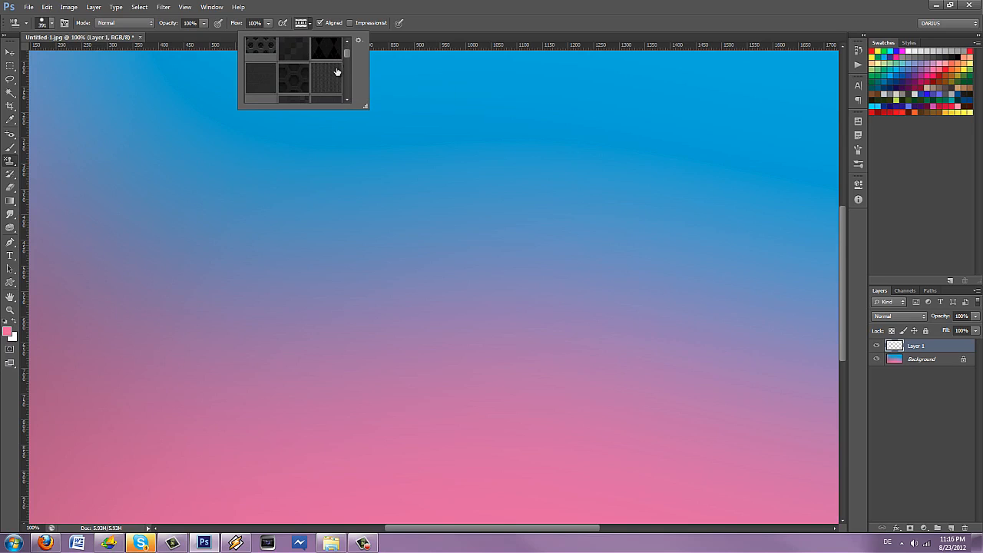
scroll(324, 93, "down", 2)
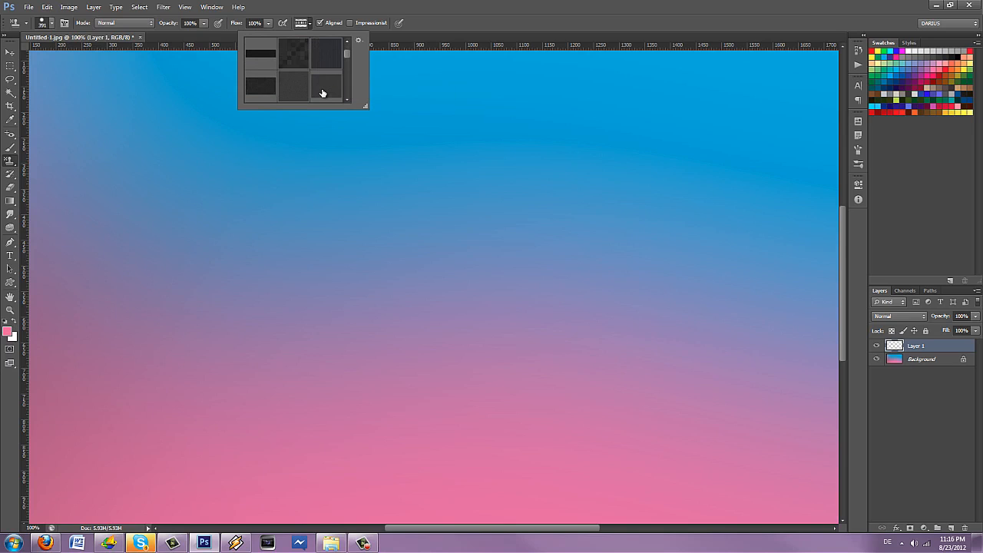
scroll(323, 93, "down", 3)
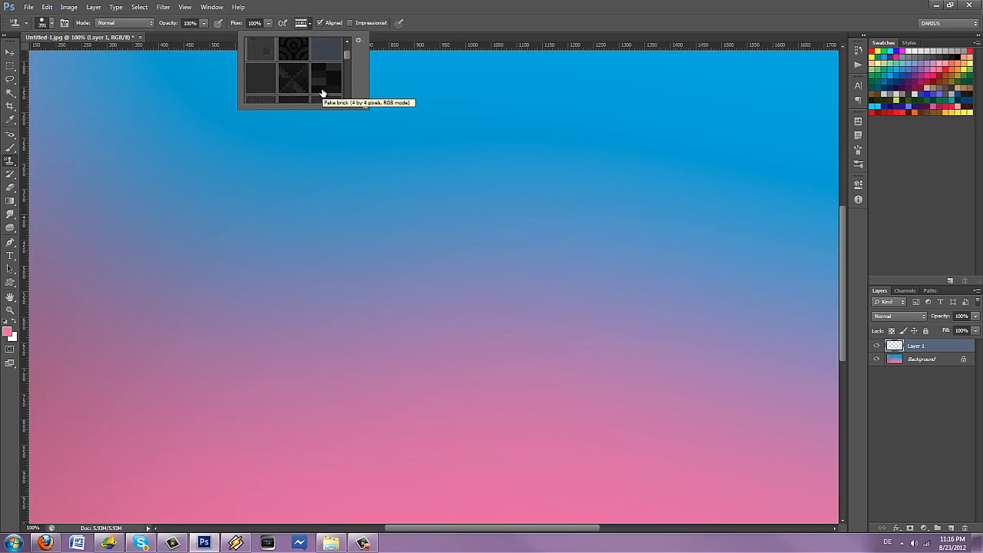
scroll(323, 93, "down", 3)
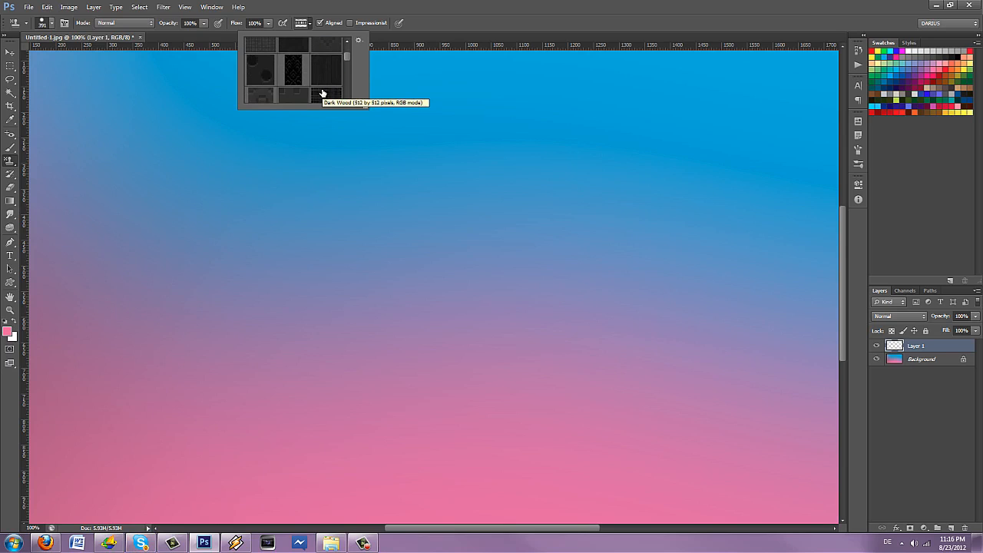
scroll(323, 85, "down", 5)
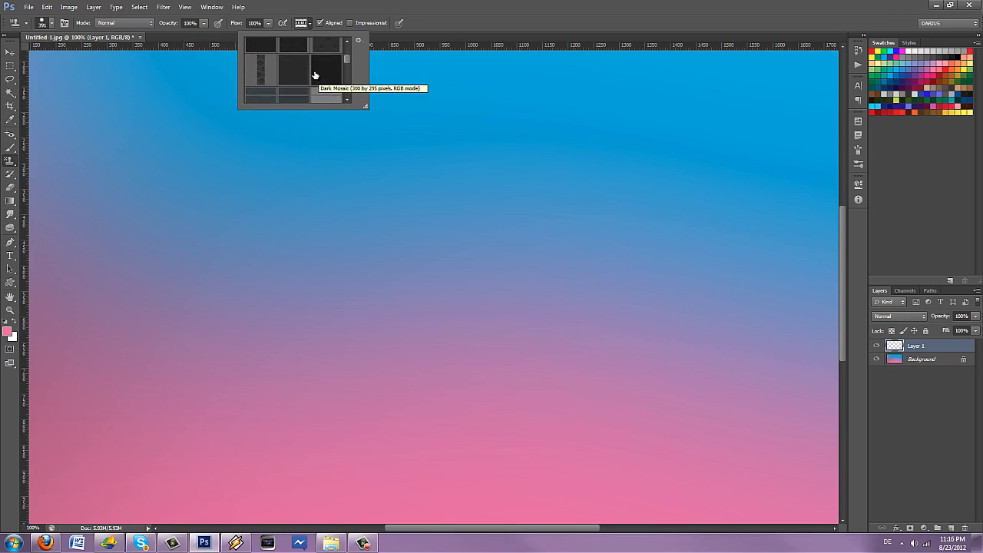
left_click_drag(347, 56, 350, 47)
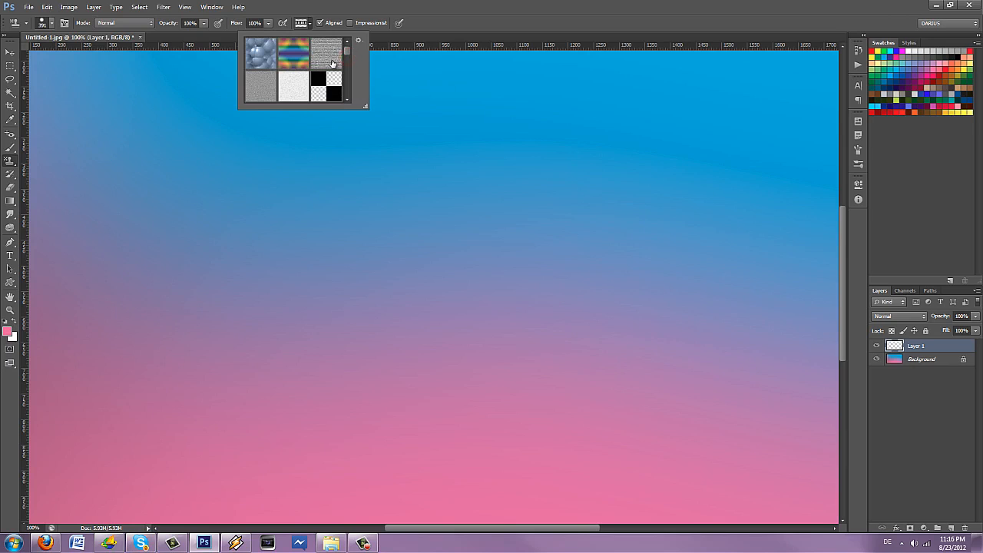
- Try painting the green pixelated grass pattern over the middle of the canvas on Layer 1, and undo the stroke
scroll(327, 65, "down", 3)
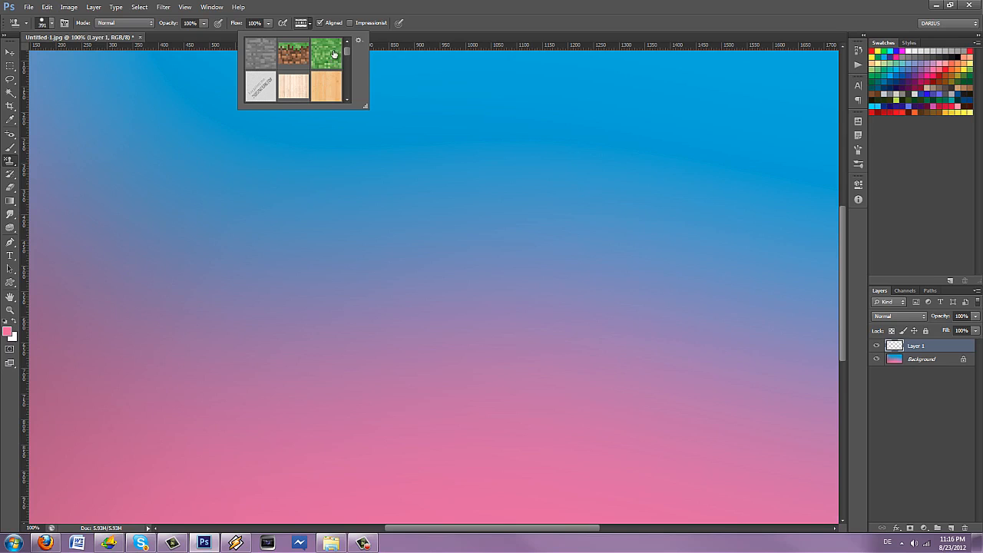
left_click(328, 46)
left_click(524, 194)
mouse_move(391, 225)
left_mouse_down()
mouse_move(413, 311)
mouse_move(399, 296)
left_mouse_up()
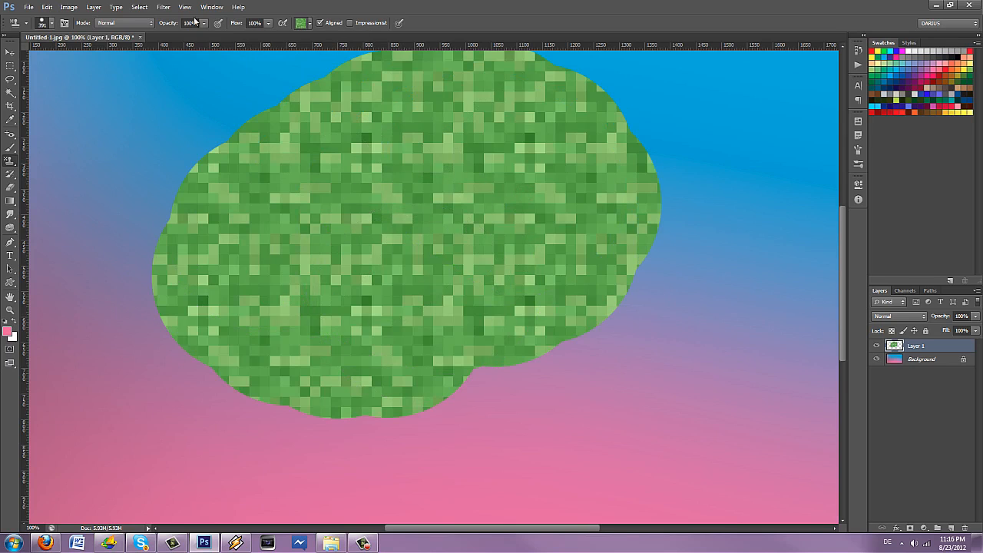
key("ctrl+z")
- Choose the orange-brown wood pattern and paint it over the entire canvas on Layer 1
left_click(301, 26)
left_click(305, 84)
left_click(334, 95)
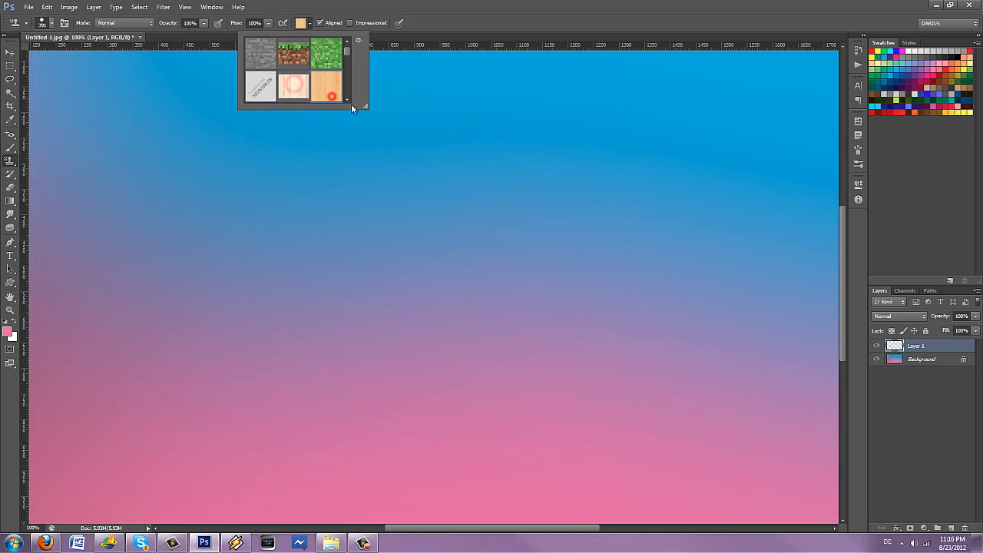
left_click(308, 28)
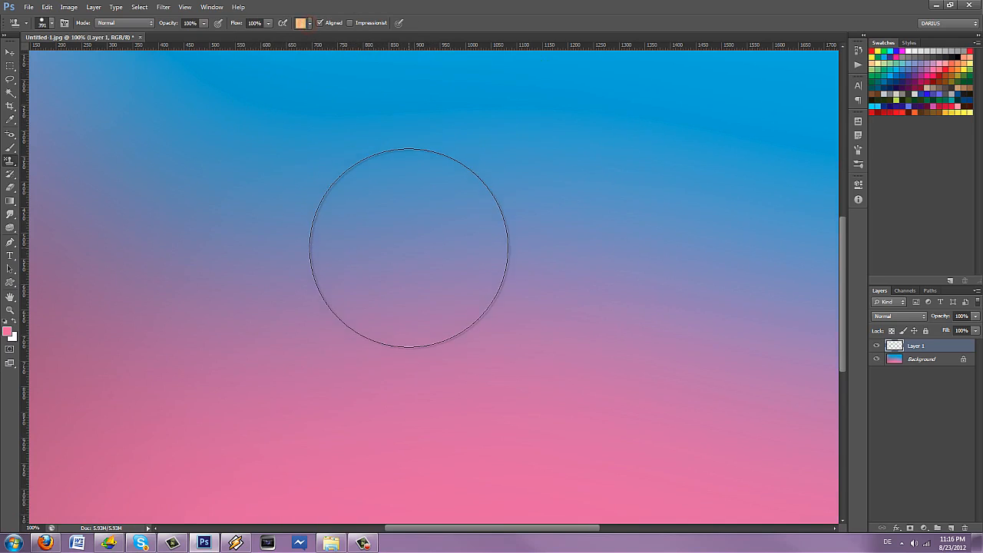
key("super")
left_click(438, 247)
scroll(453, 224, "down", 3)
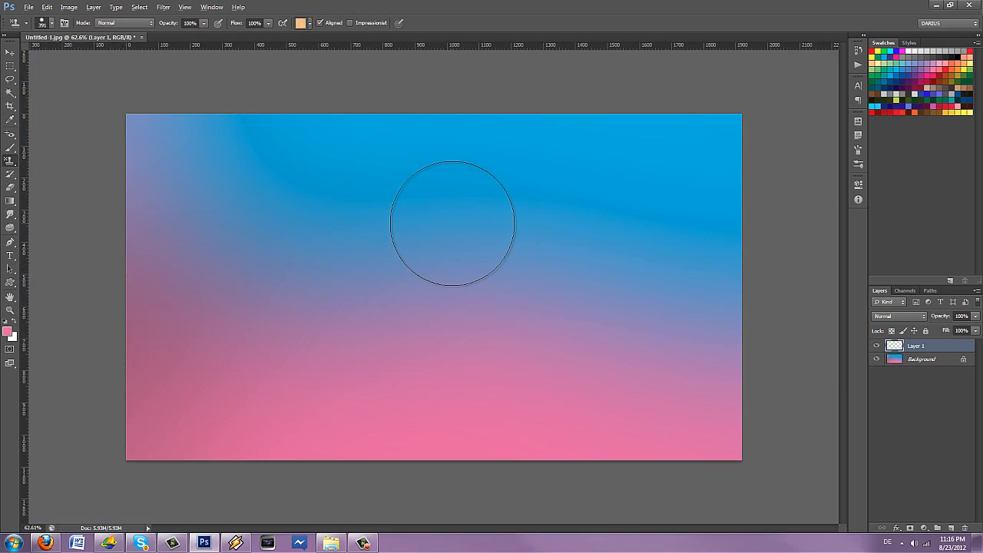
mouse_move(522, 182)
left_mouse_down()
mouse_move(586, 176)
mouse_move(45, 163)
mouse_move(99, 417)
mouse_move(671, 448)
mouse_move(427, 428)
mouse_move(720, 297)
mouse_move(630, 272)
mouse_move(693, 136)
mouse_move(345, 187)
mouse_move(402, 246)
mouse_move(354, 221)
left_mouse_up()
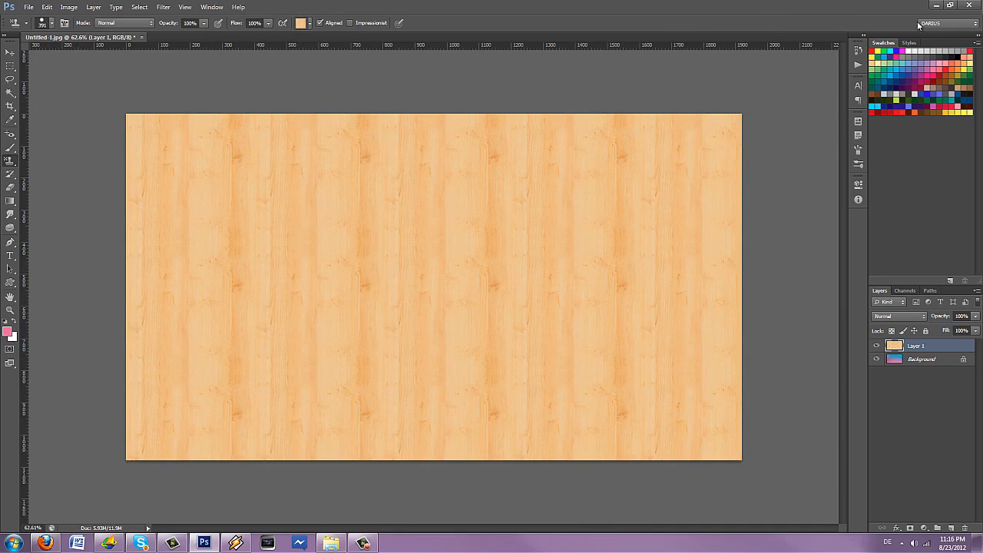
- Point out the ASL - Adobe Source Library - Styles file on the desktop and return to Photoshop
left_click(939, 6)
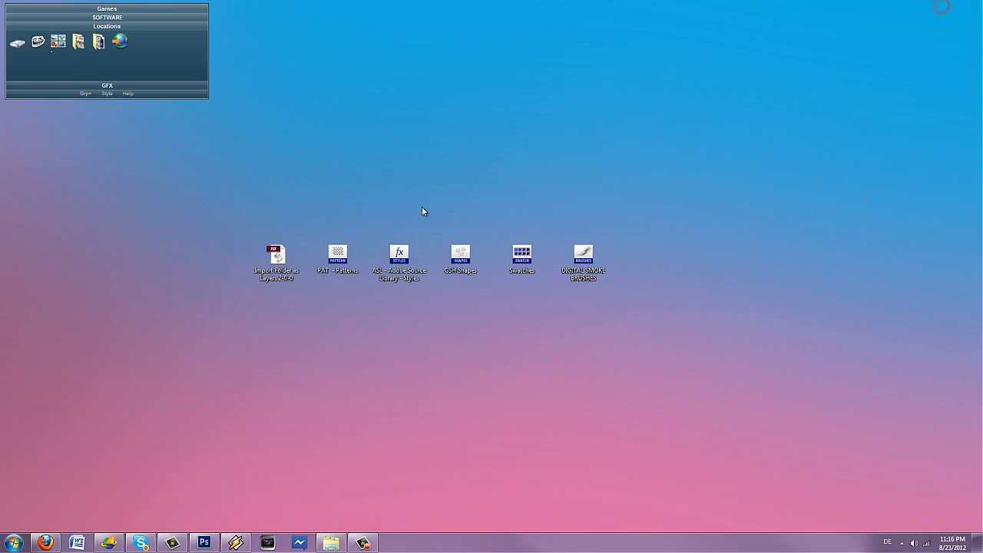
left_click(399, 261)
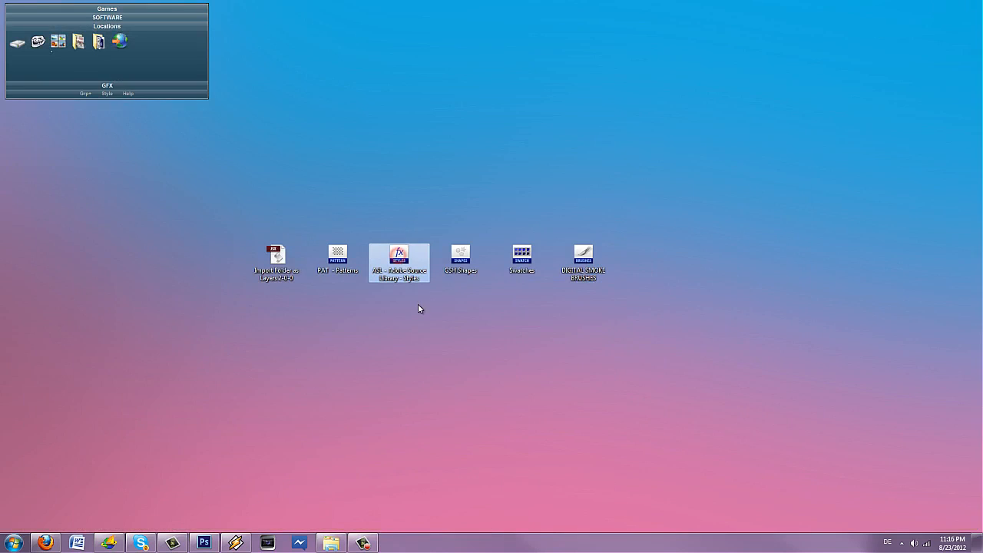
left_click(203, 543)
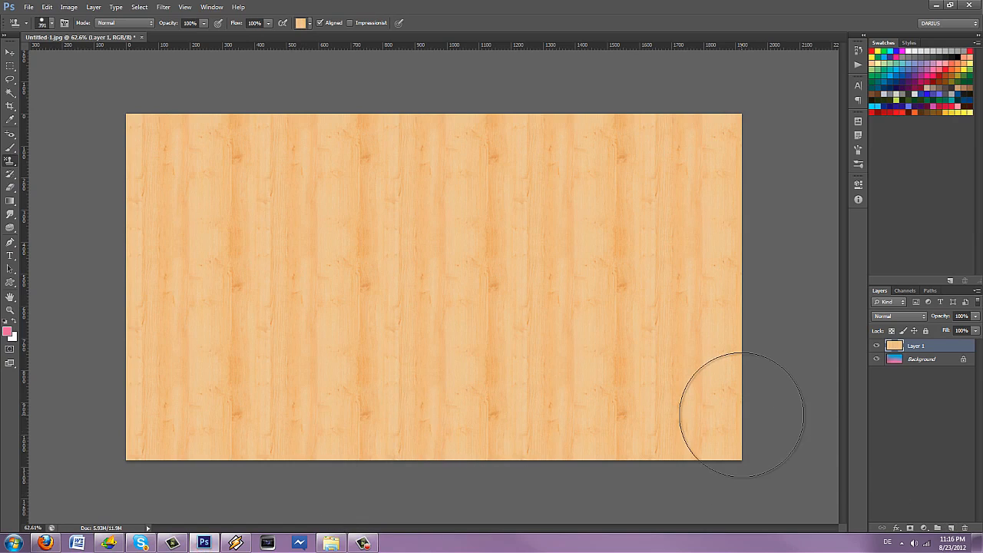
- Add a new empty layer above Layer 1, activate the Brush Tool and hide the wood pattern on Layer 1
left_click(952, 529)
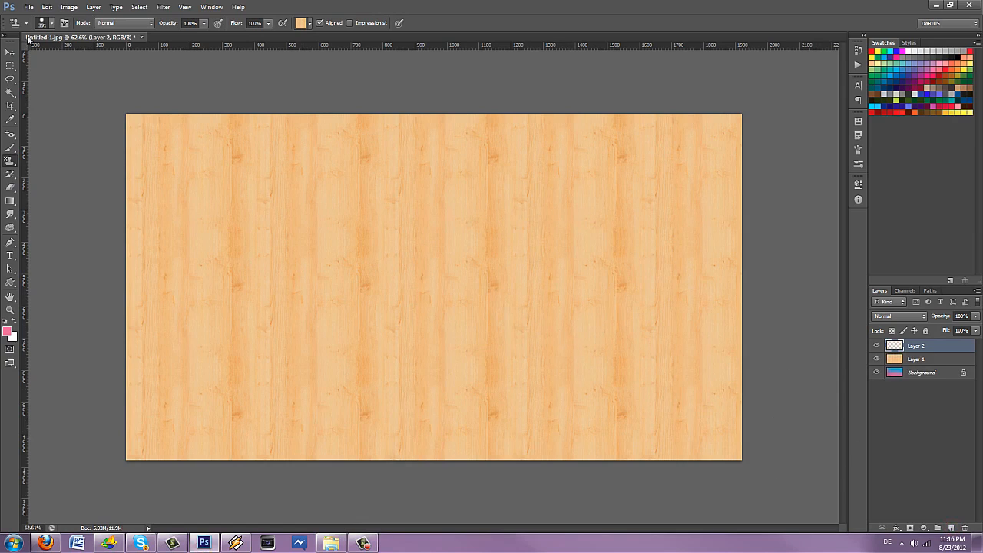
left_click(45, 23)
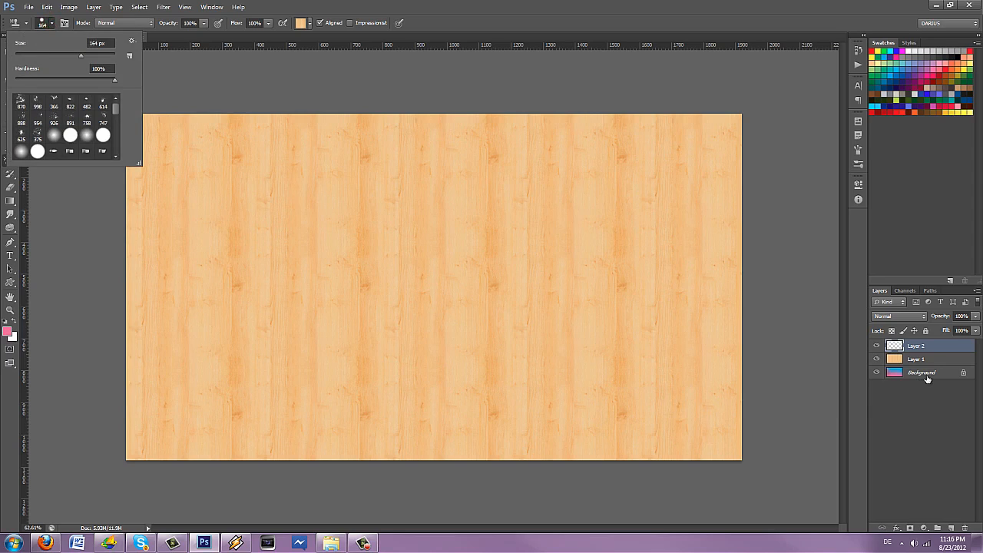
left_click(941, 346)
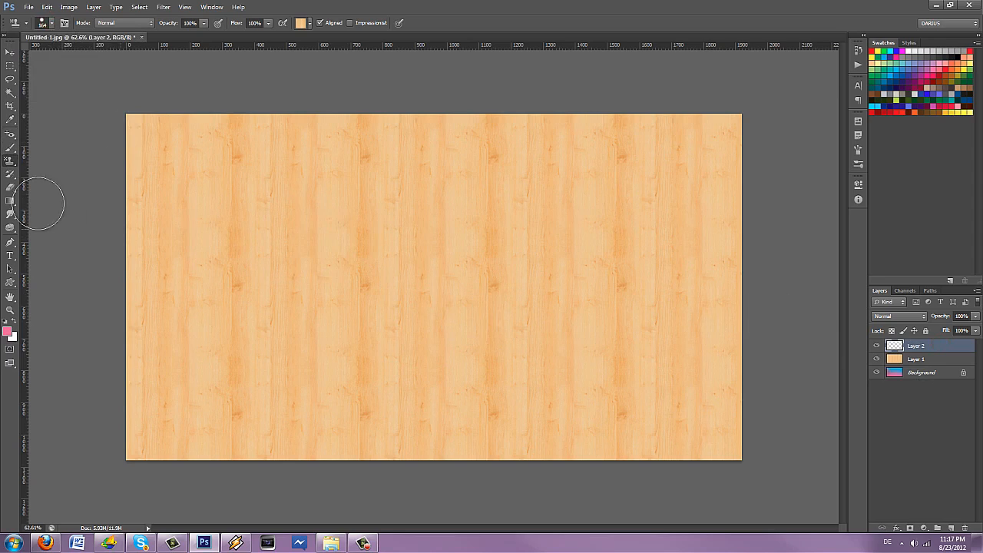
left_click(14, 148)
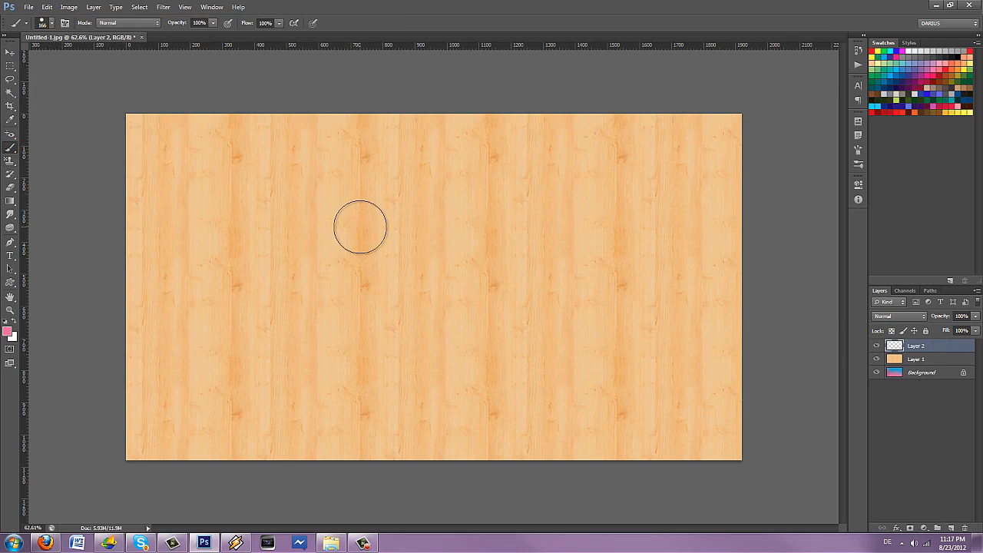
left_click(876, 359)
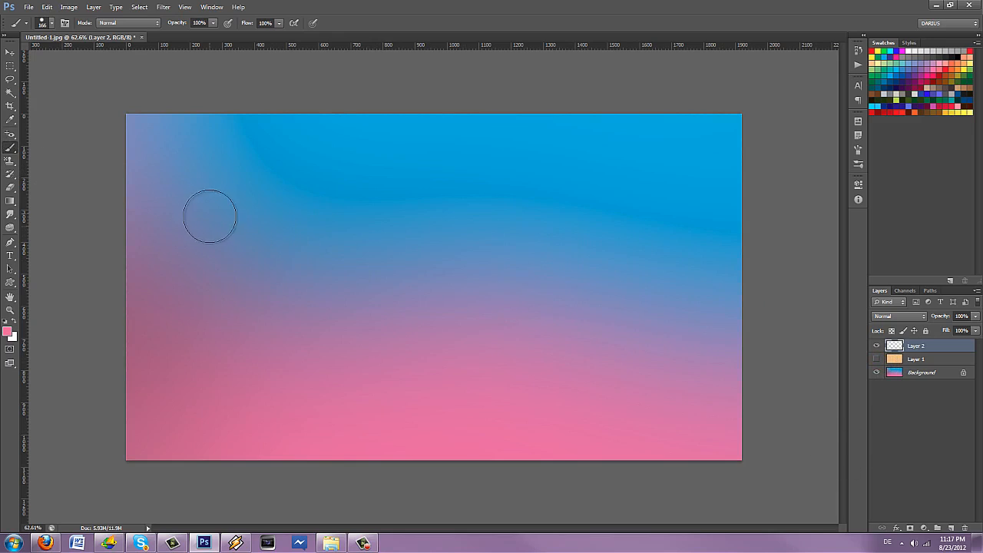
- Paint seven separate pink dots across the canvas on Layer 2 with the hard round 166 px brush
left_click(290, 264)
left_click(386, 212)
left_click(535, 212)
left_click(618, 338)
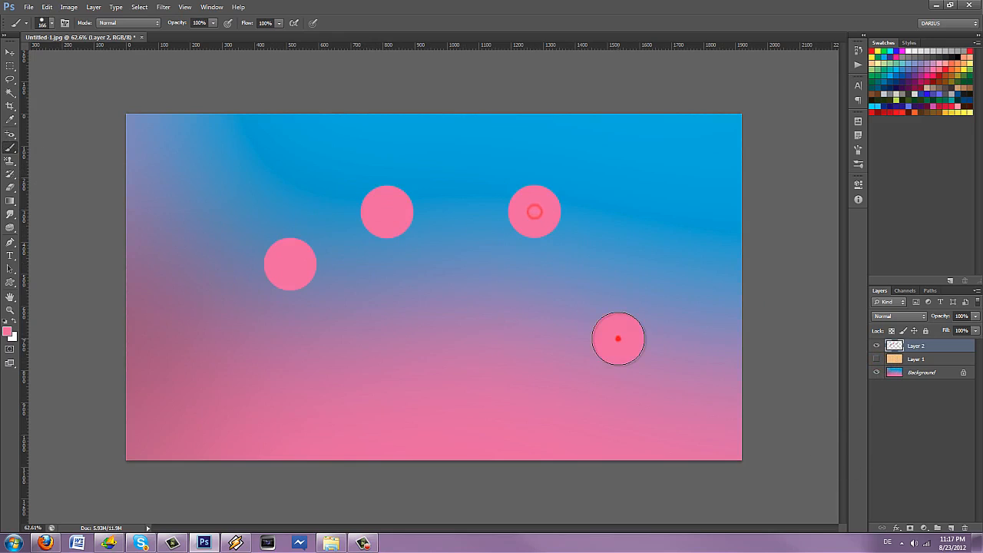
left_click(474, 300)
left_click(411, 336)
left_click(525, 387)
left_click(45, 22)
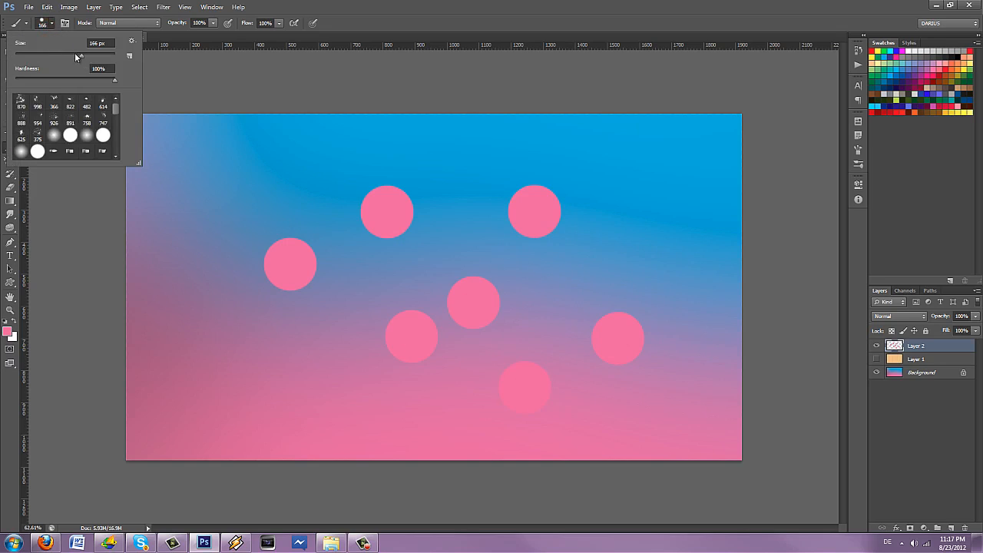
left_click(49, 26)
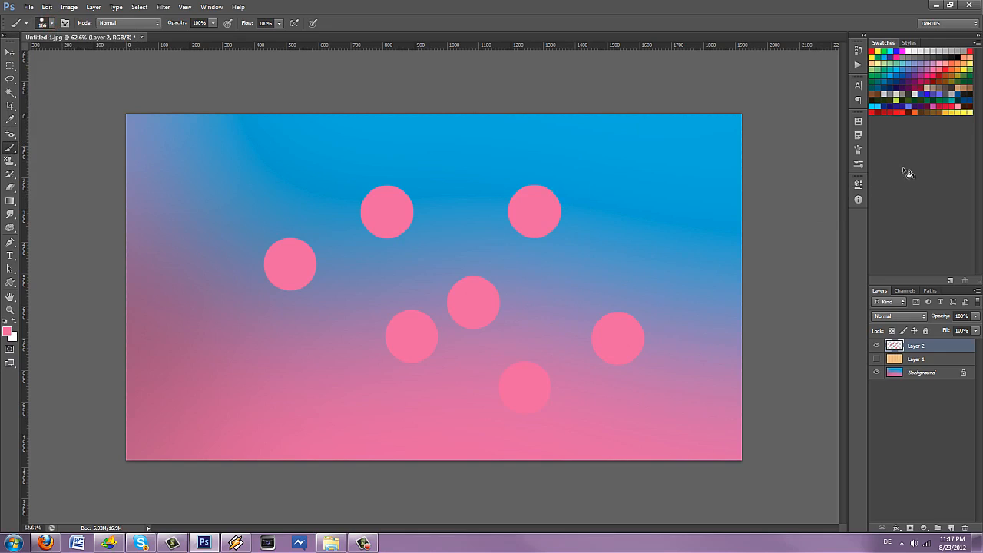
- Display the Styles library in place of the Swatches and look over the list of available panels
left_click(911, 43)
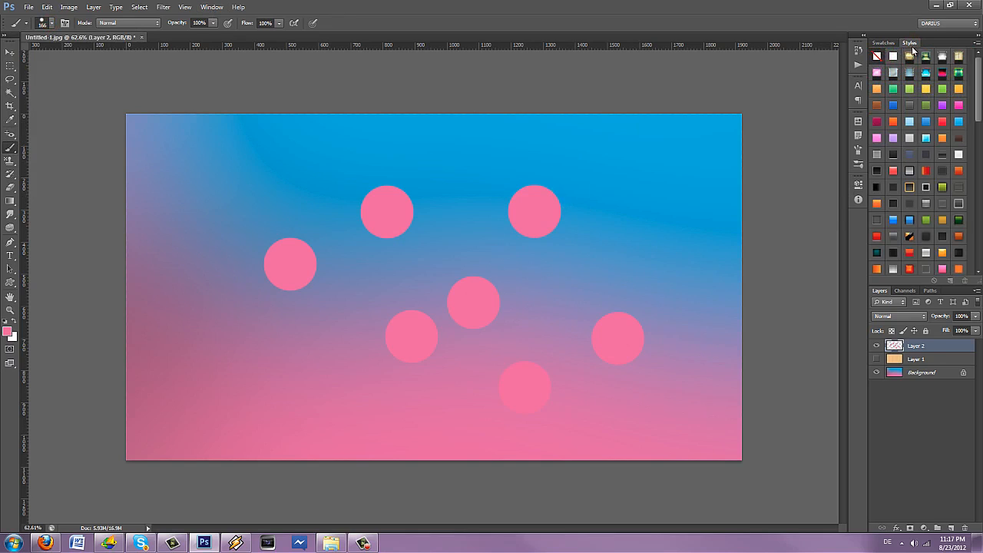
left_click(212, 7)
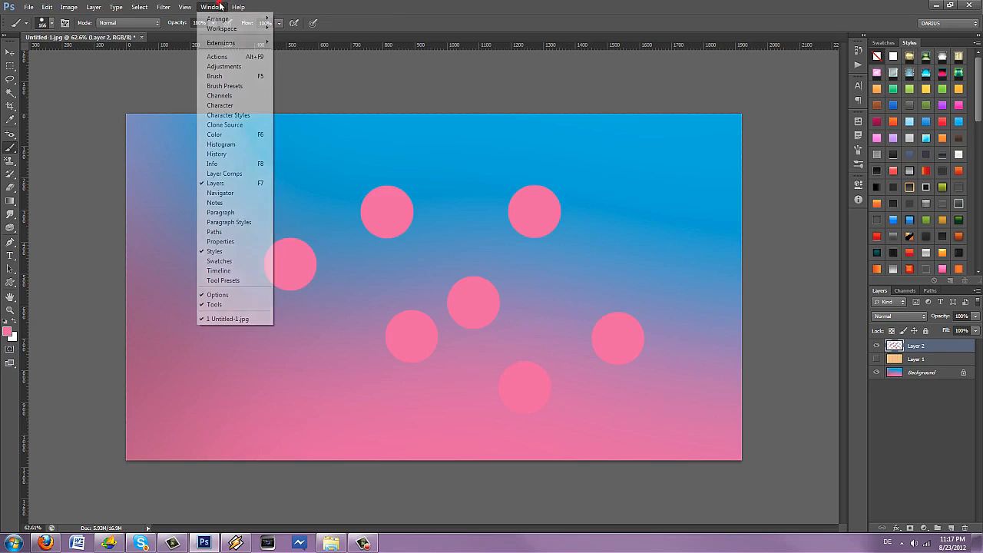
left_click(845, 61)
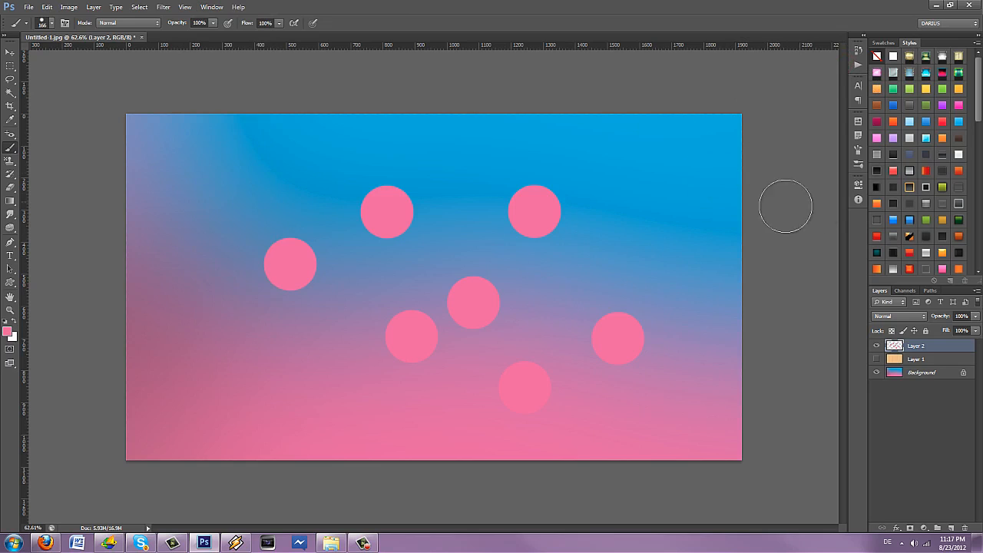
- Dock the Brush Presets panel beside Styles, return it to its original group and collapse it
left_click(858, 152)
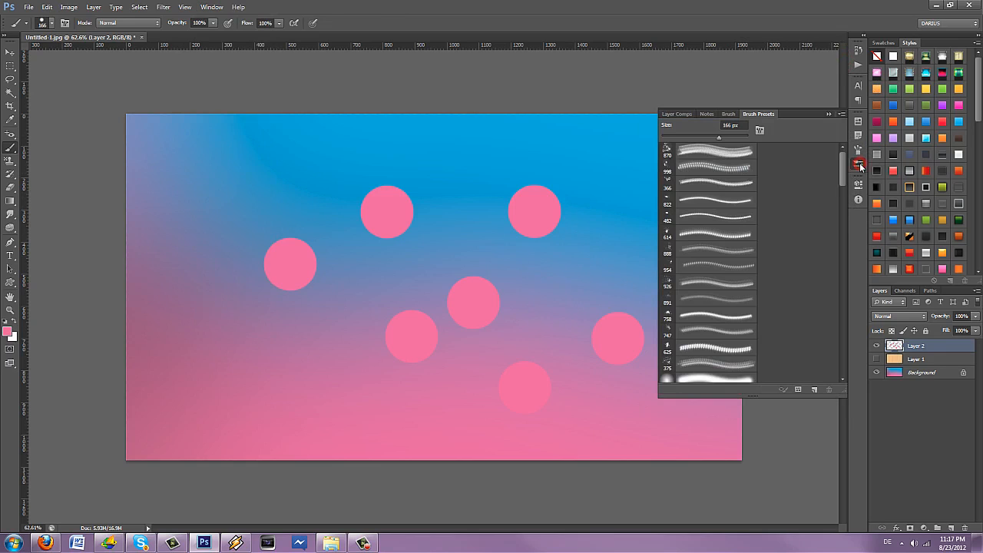
mouse_move(764, 116)
left_mouse_down()
mouse_move(819, 95)
mouse_move(911, 29)
mouse_move(930, 48)
left_mouse_up()
mouse_move(930, 43)
left_mouse_down()
mouse_move(804, 102)
mouse_move(753, 113)
left_mouse_up()
left_click(827, 114)
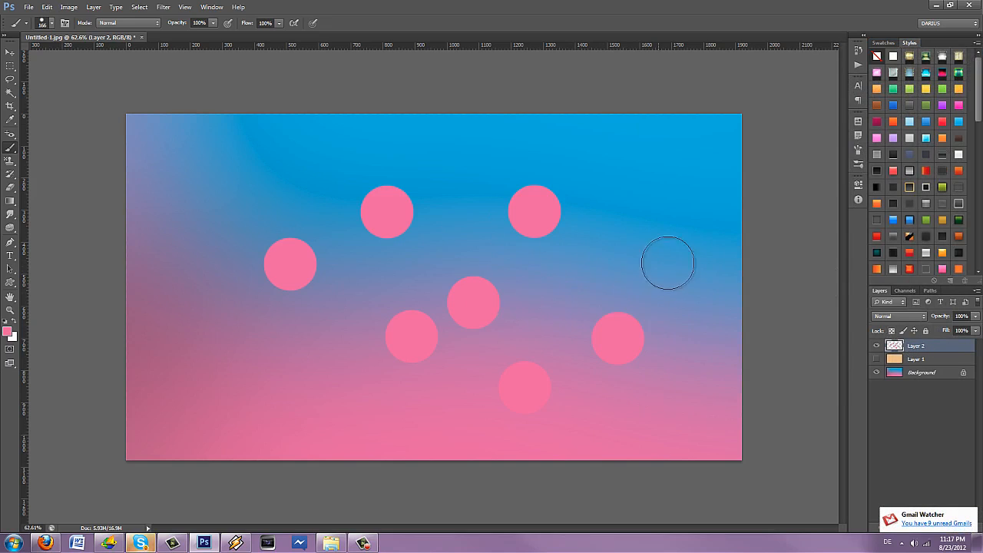
- Try several preset styles on the Layer 2 dots, including dark, transparent glass, white gradient, textured metal and chrome looks
left_click(927, 205)
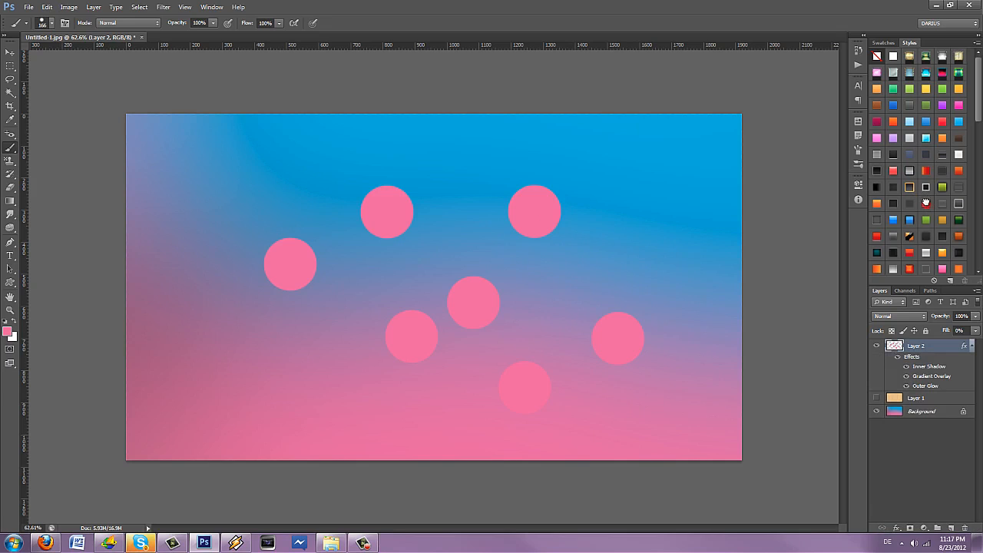
left_click(927, 187)
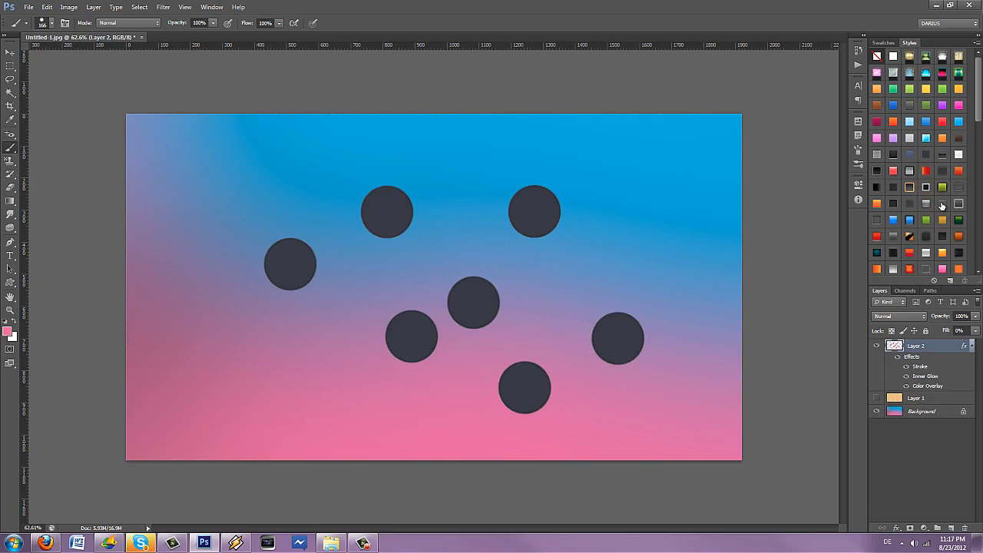
left_click(942, 203)
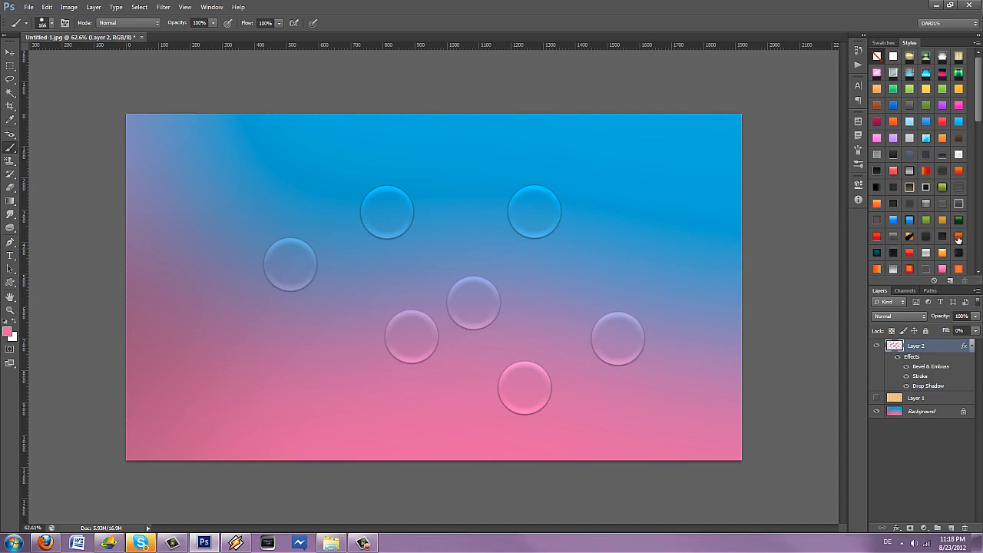
scroll(934, 205, "down", 3)
left_click(927, 202)
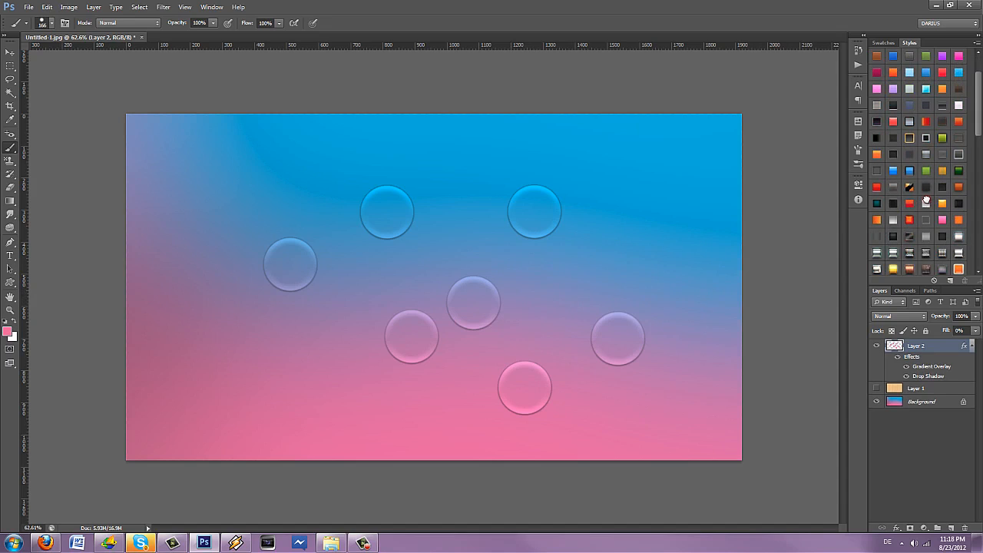
scroll(896, 228, "down", 3)
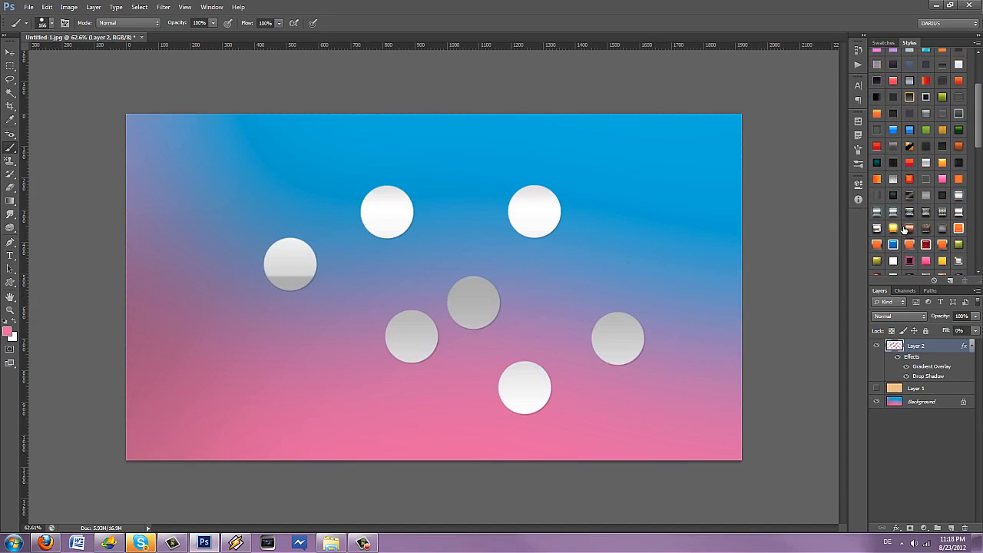
left_click(893, 212)
scroll(919, 212, "down", 1)
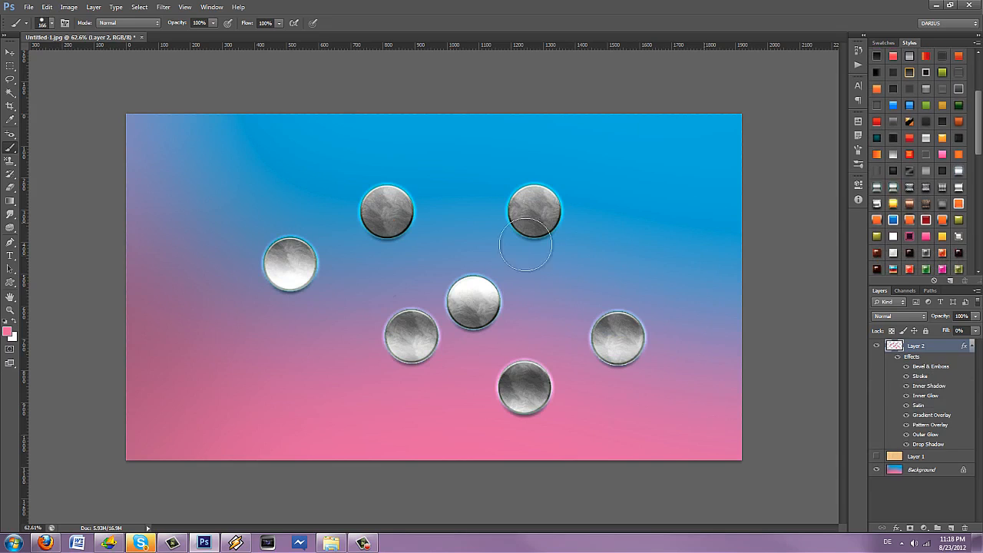
left_click(959, 236)
- Apply the pink gradient preset style to the Layer 2 dots and collapse the layer's effects list
scroll(959, 238, "down", 2)
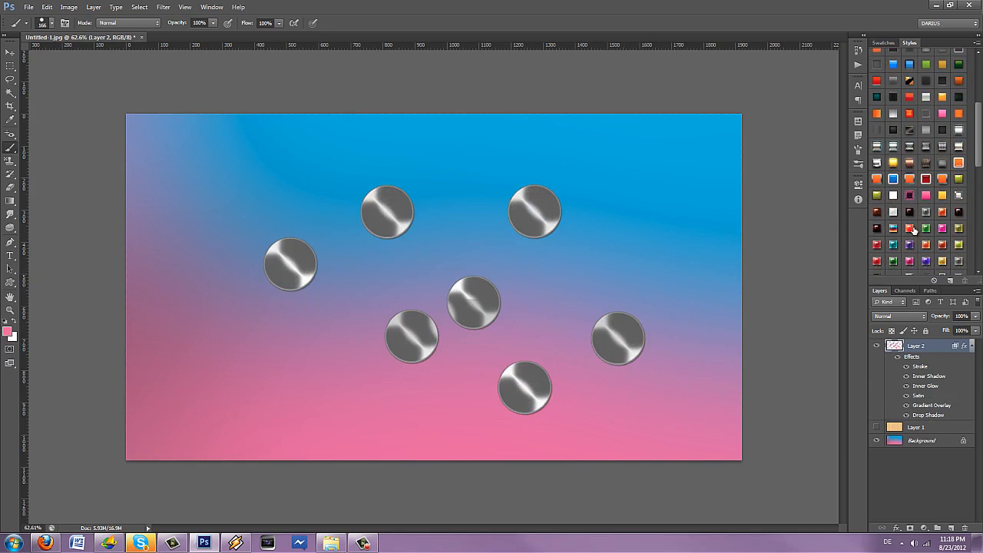
left_click(928, 197)
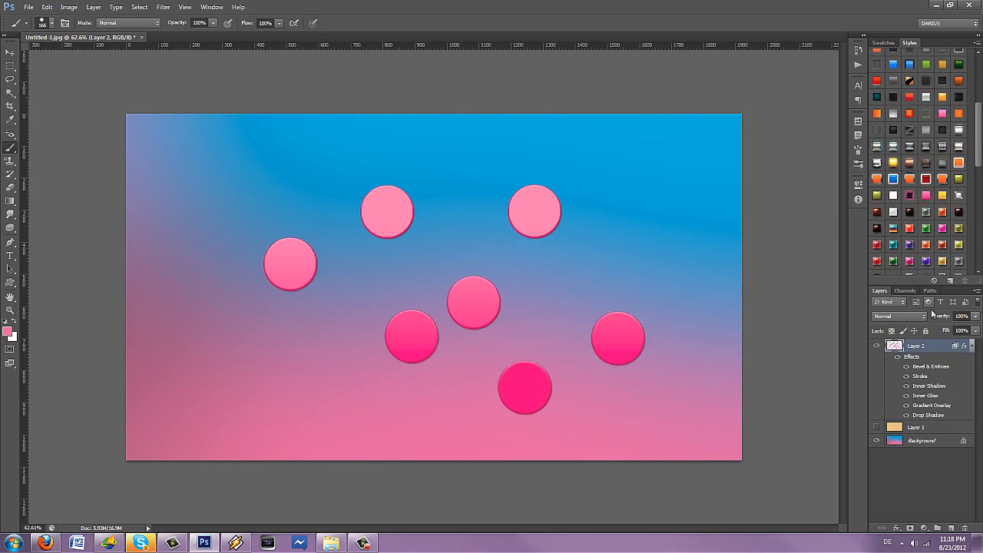
left_click(973, 346)
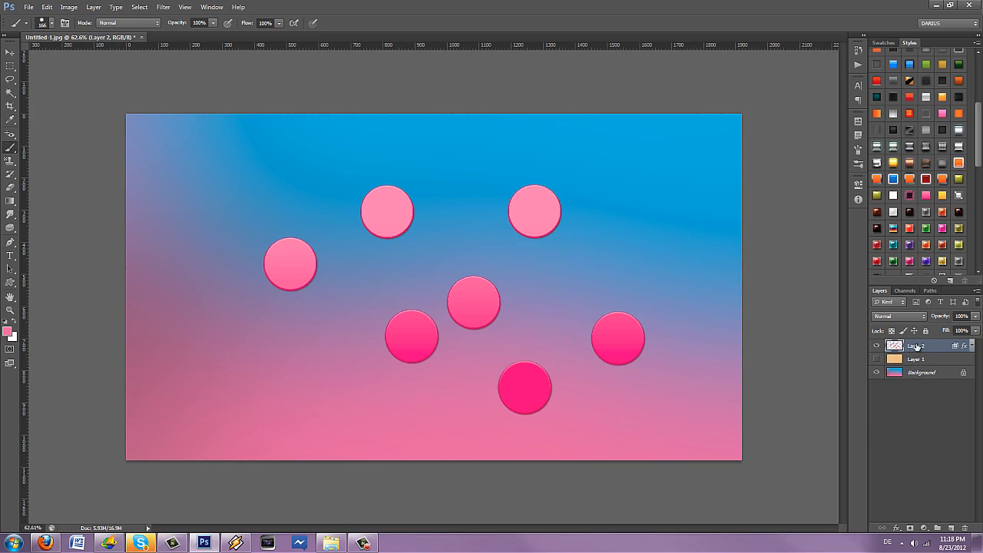
- Point out the CSH Shapes file on the desktop and return to Photoshop
left_click(938, 7)
left_click(461, 256)
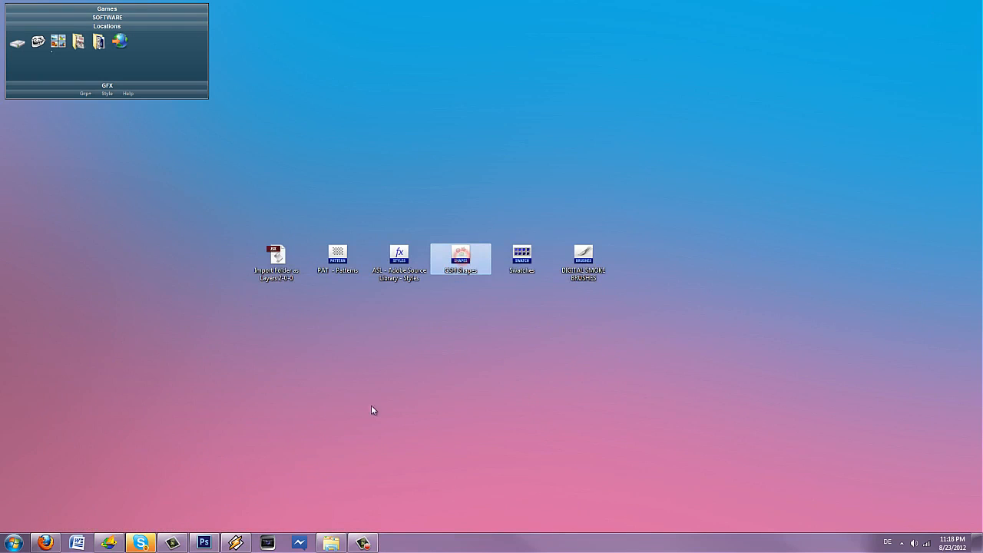
left_click(207, 542)
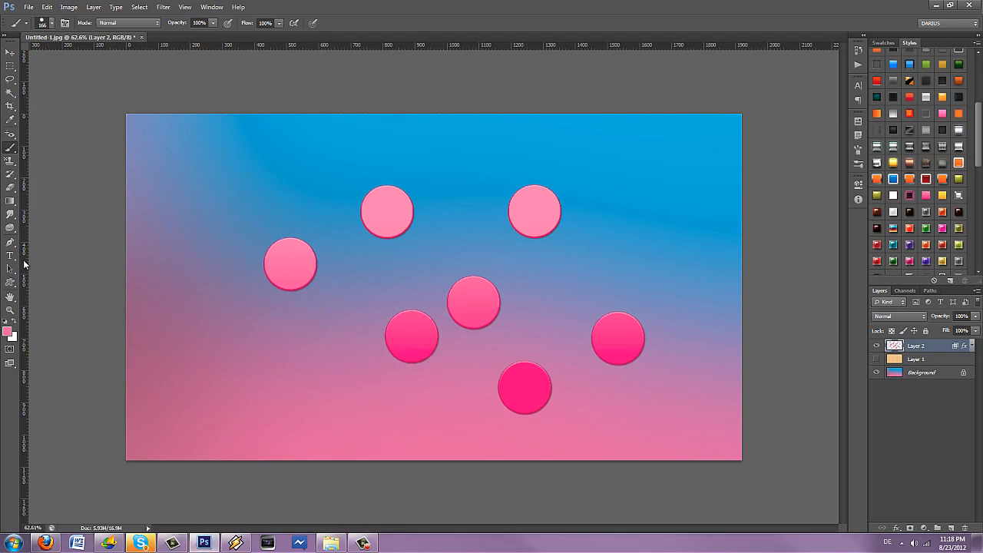
- Look through the shape and path selection tool groups and activate the Custom Shape Tool
left_click(11, 283)
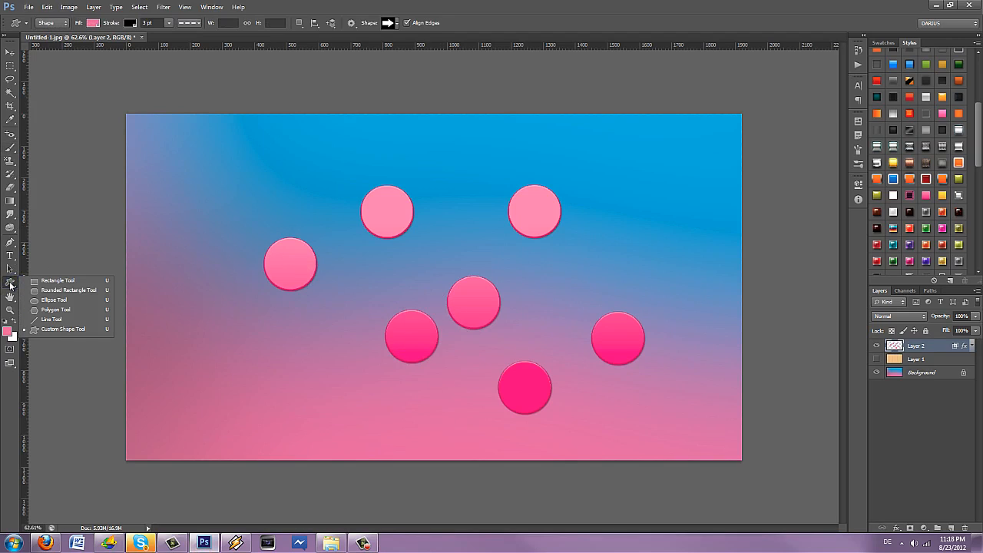
left_click(48, 281)
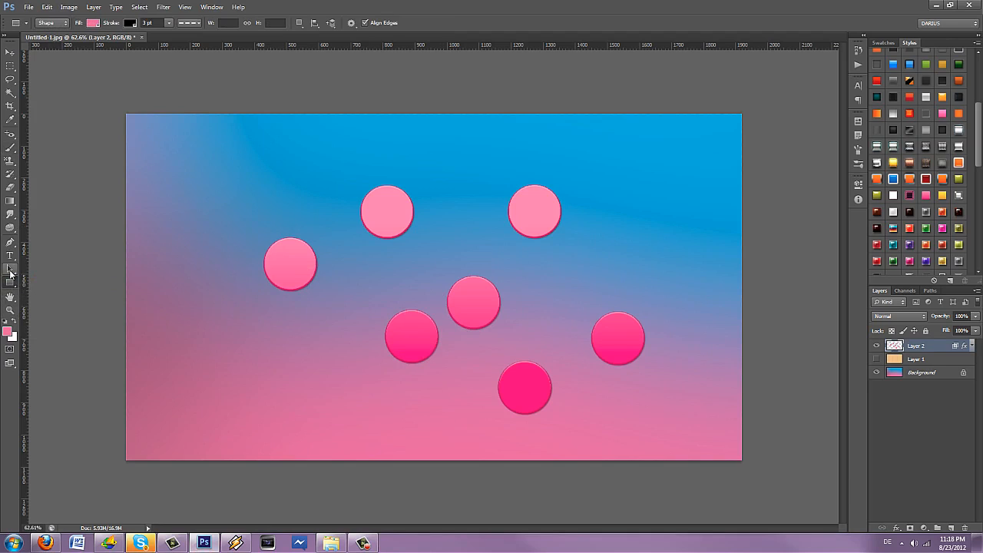
left_click(11, 274)
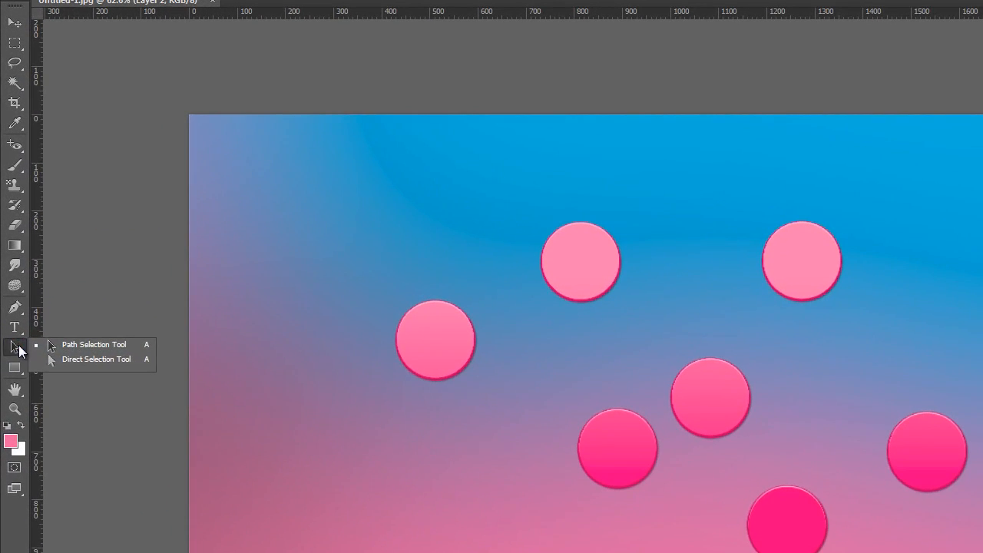
left_click(17, 346)
left_click(15, 368)
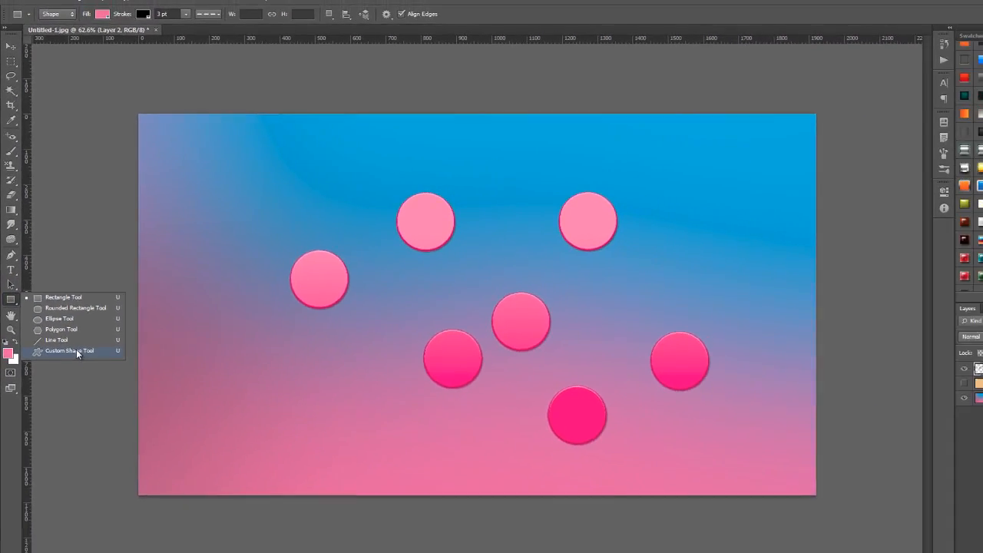
left_click(98, 437)
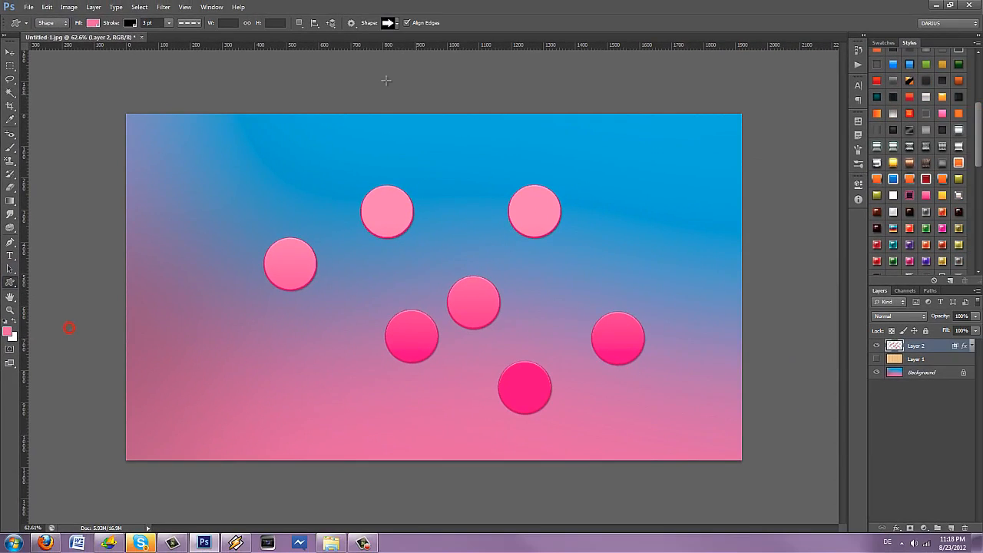
- Choose the YouTube logo custom shape and draw it about 455 by 163 px in the image's upper-left area on a new layer
left_click(397, 23)
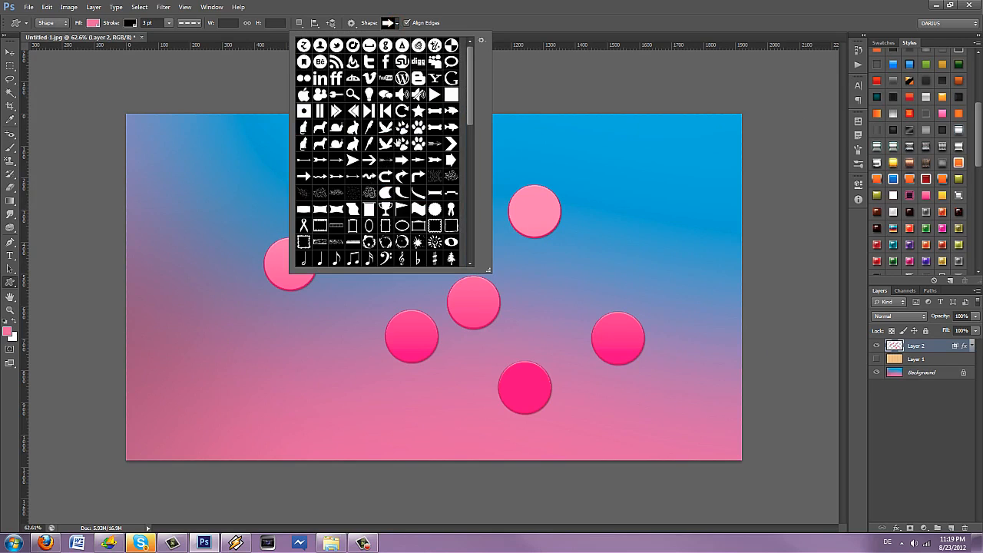
scroll(401, 132, "down", 6)
scroll(401, 146, "up", 6)
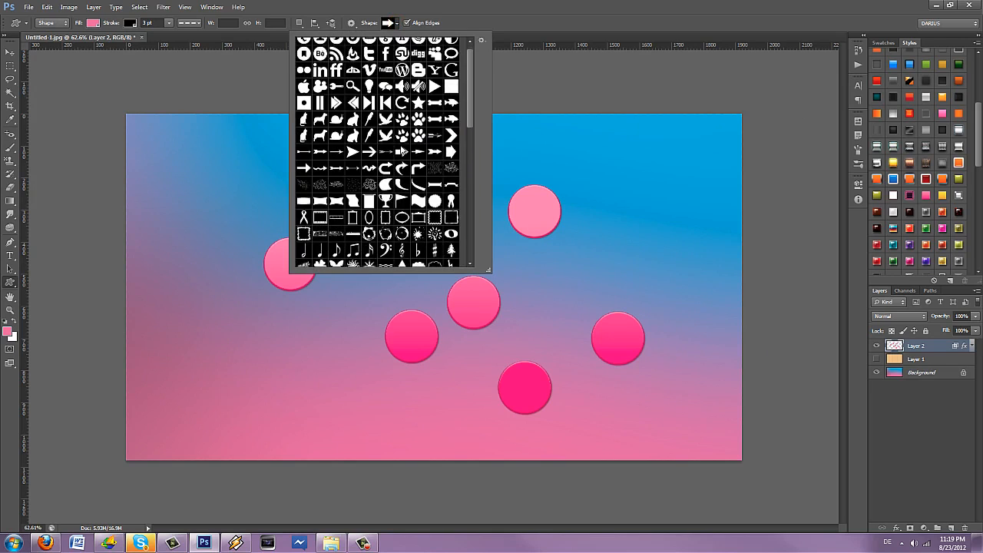
scroll(403, 151, "up", 1)
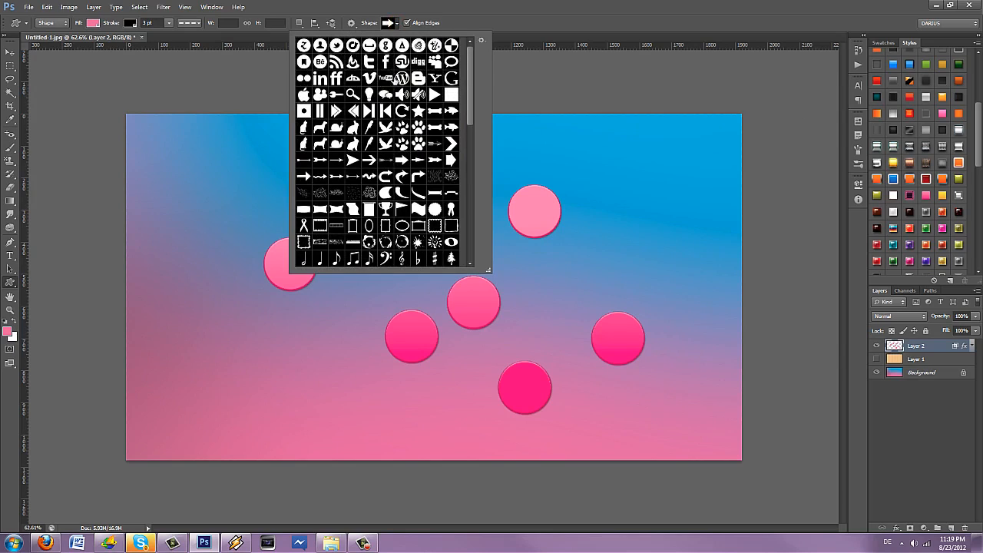
left_click(385, 78)
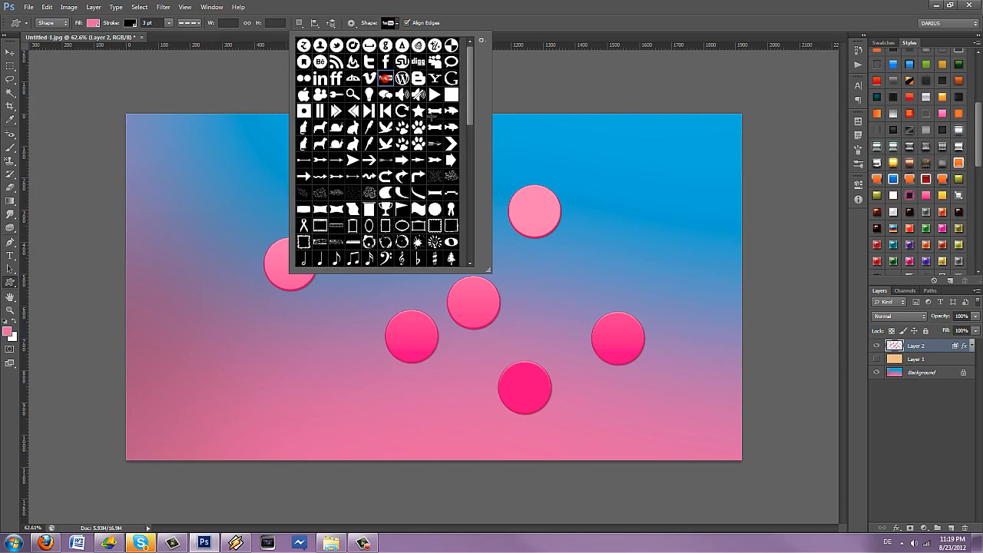
left_click(951, 528)
left_click_drag(161, 133, 310, 203)
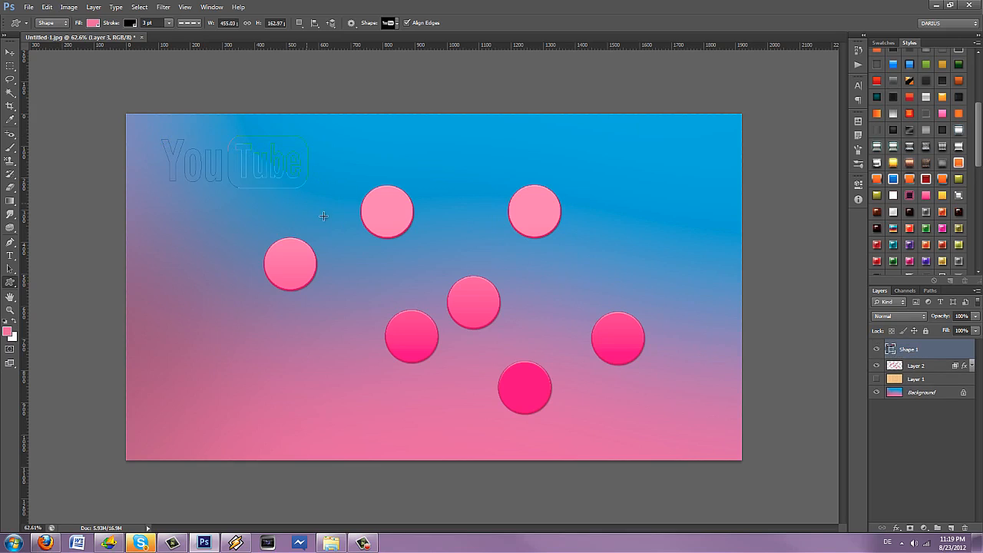
- Rasterize the YouTube logo shape layer and apply the dark red gradient preset style with a light outline
right_click(927, 353)
left_click(886, 253)
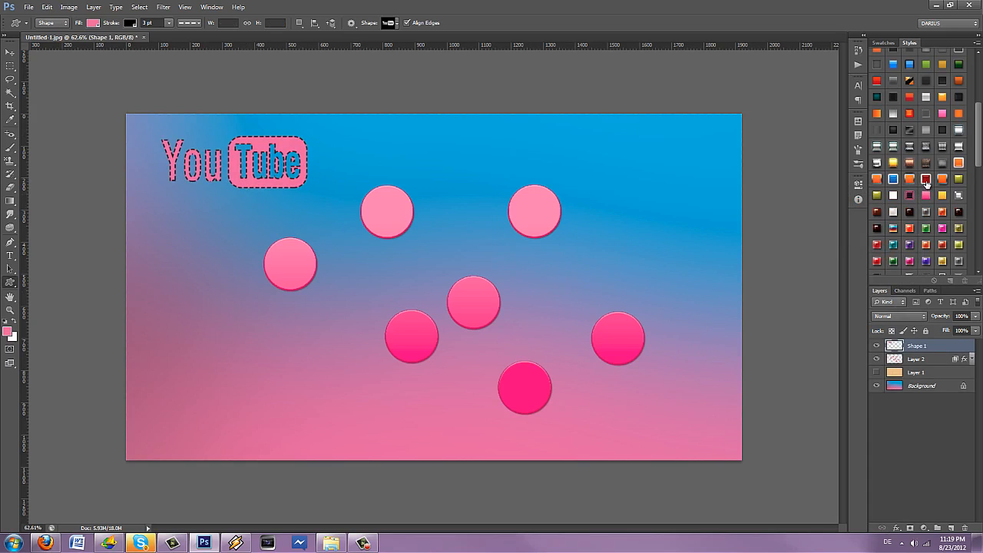
left_click(927, 178)
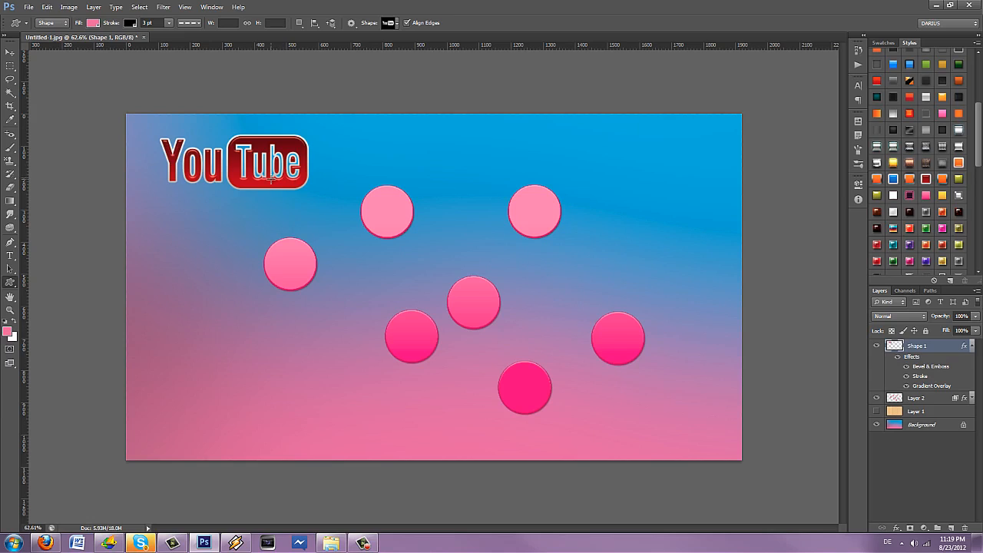
- Display the current colour swatches and load the Swatches file from the desktop into Photoshop
left_click(931, 7)
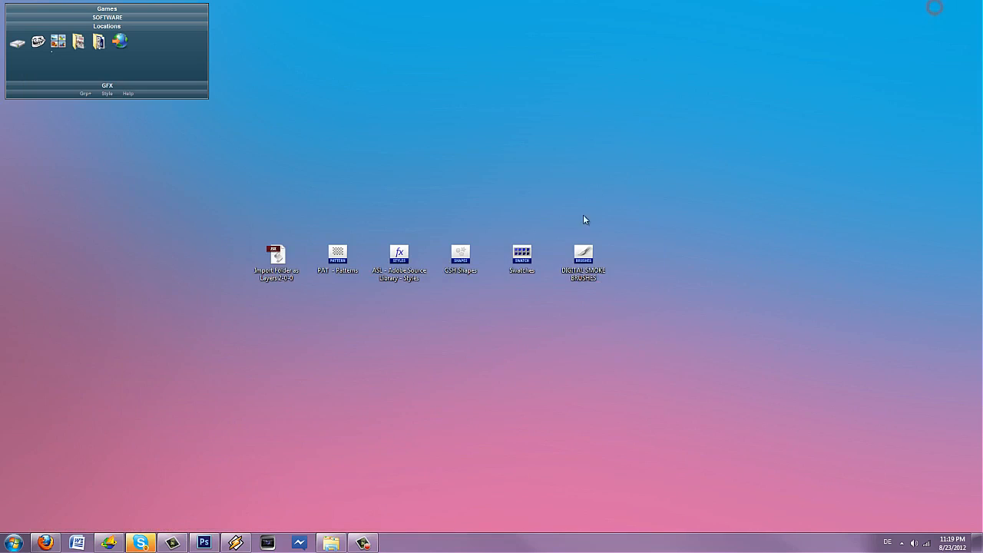
left_click(525, 255)
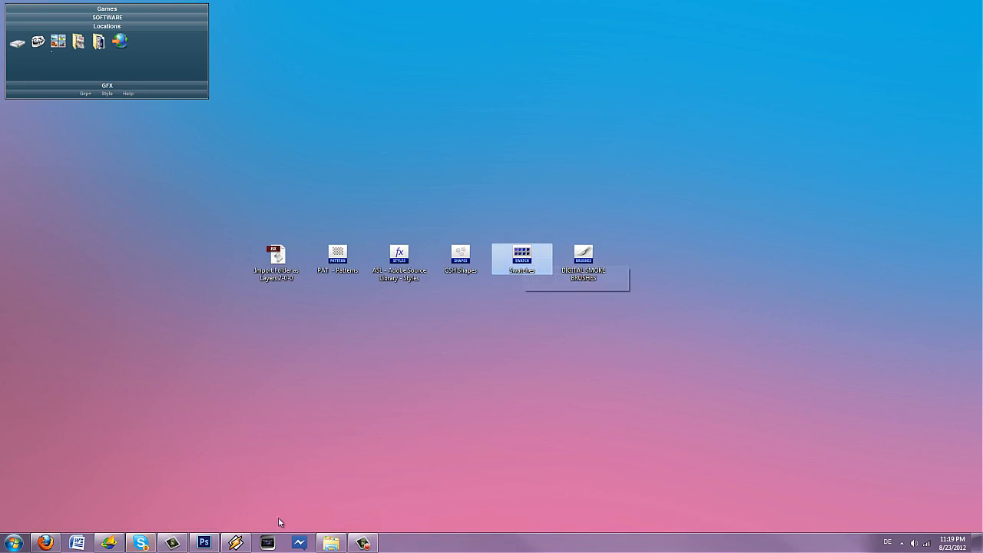
left_click(205, 542)
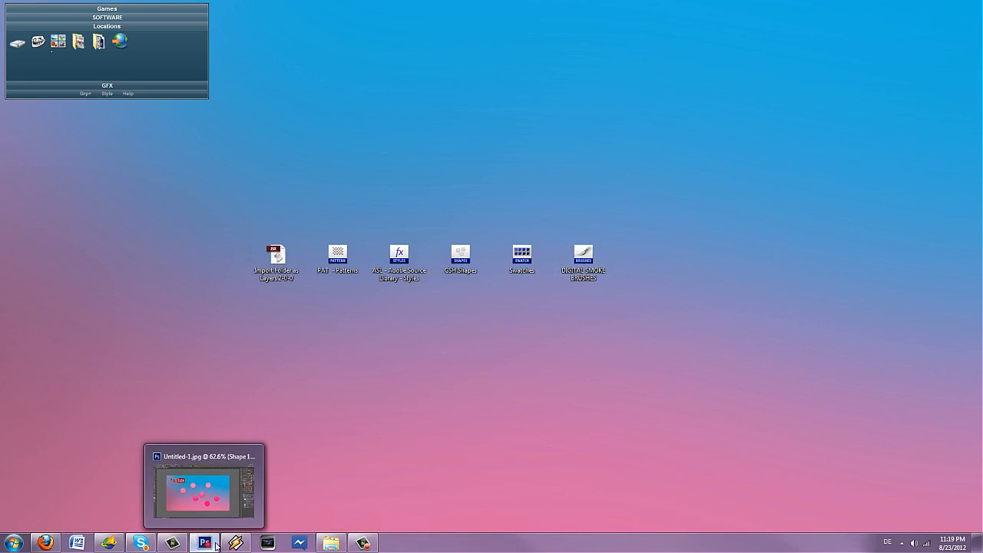
left_click(884, 43)
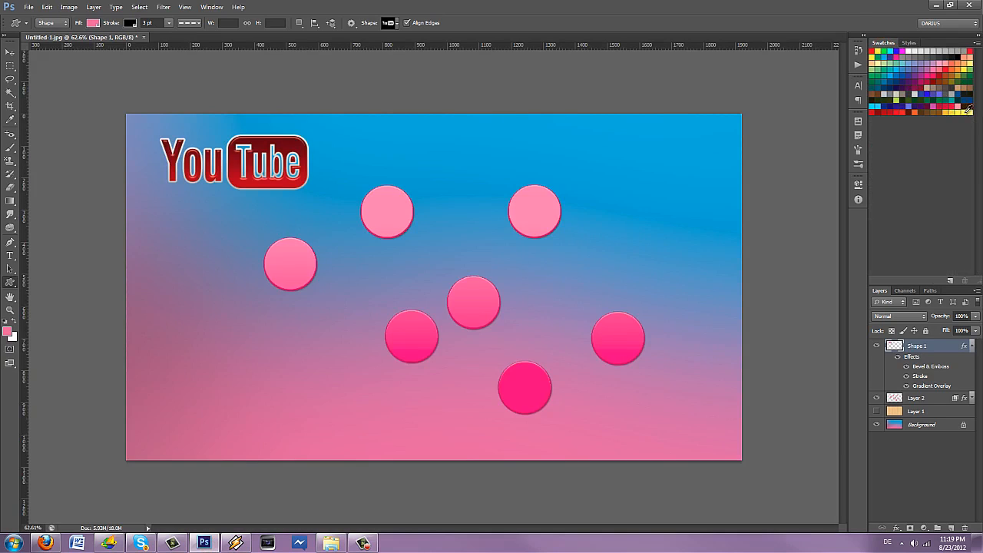
left_click(936, 5)
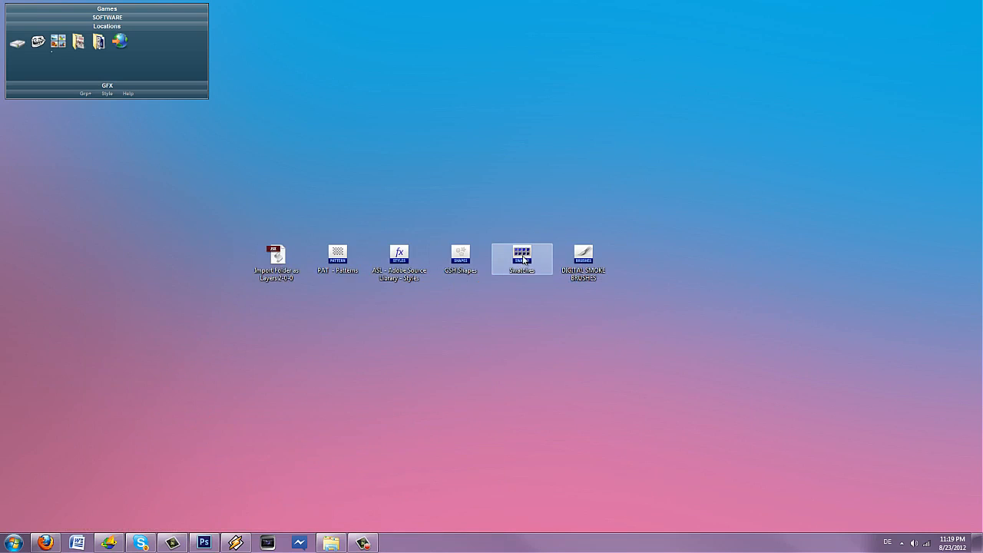
double_click(523, 260)
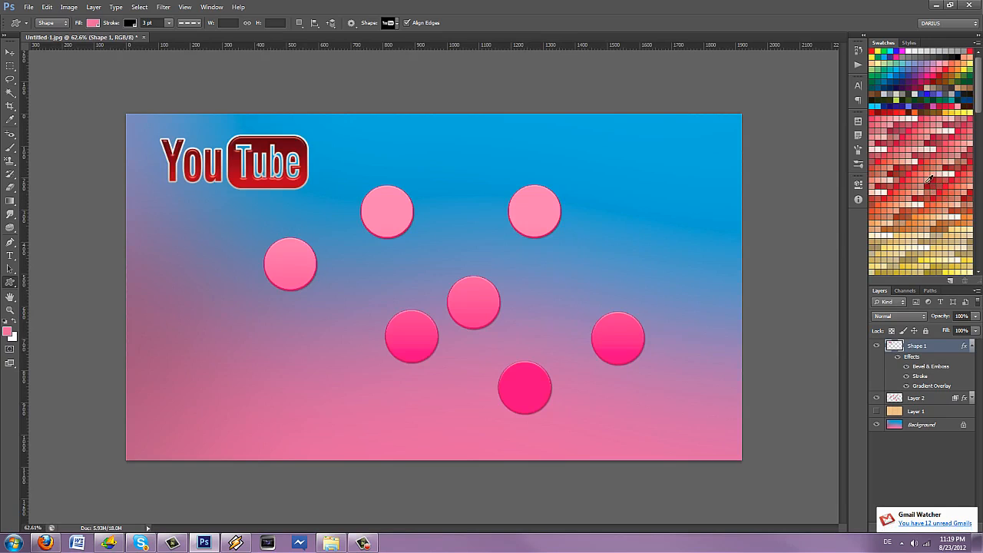
- Browse the loaded swatches and pick a salmon colour as the foreground colour
scroll(936, 199, "down", 5)
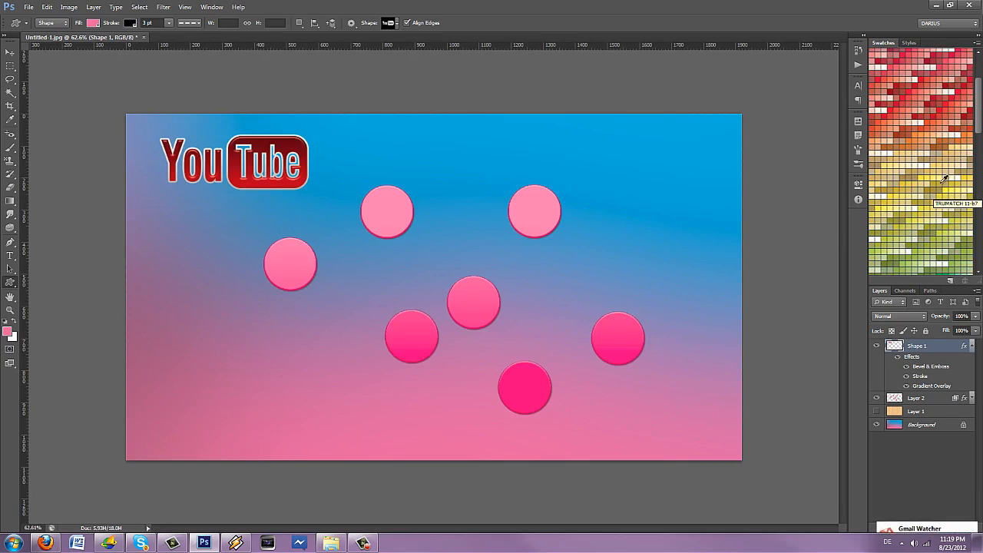
left_click_drag(981, 124, 980, 63)
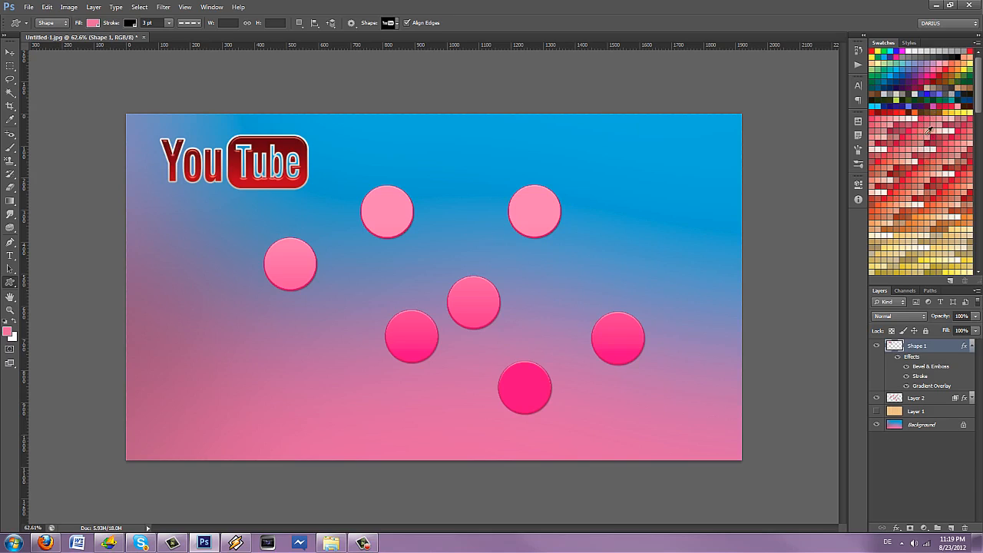
scroll(926, 139, "down", 1)
scroll(927, 141, "up", 1)
left_click(926, 177)
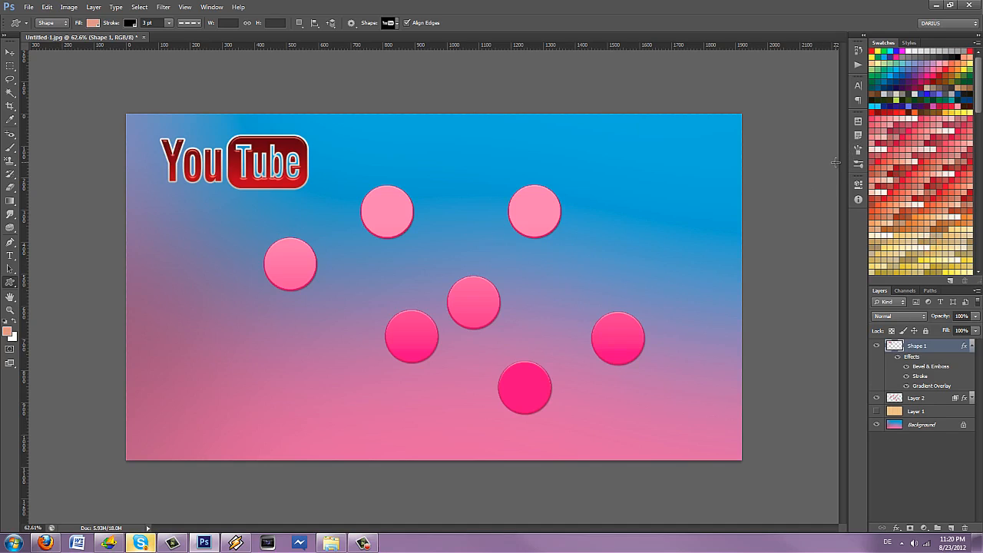
scroll(914, 142, "down", 6)
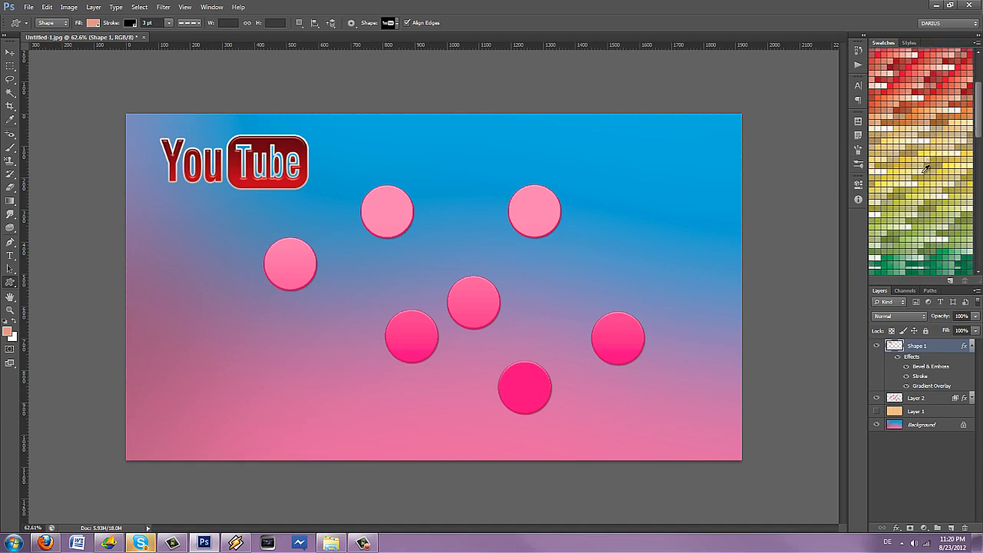
scroll(926, 169, "down", 2)
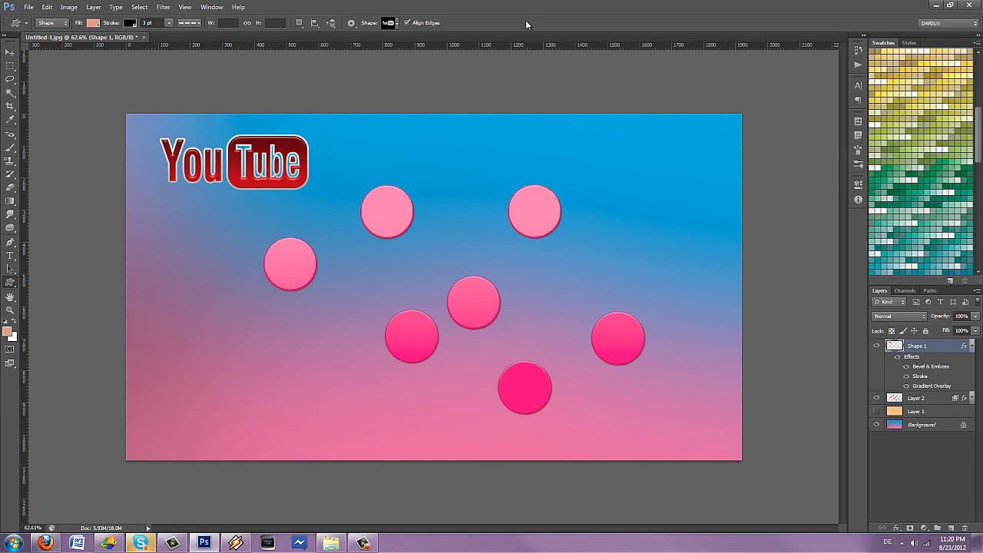
- Point out the DIGITAL SMOKE BRUSHES file on the desktop and return to Photoshop
left_click(934, 5)
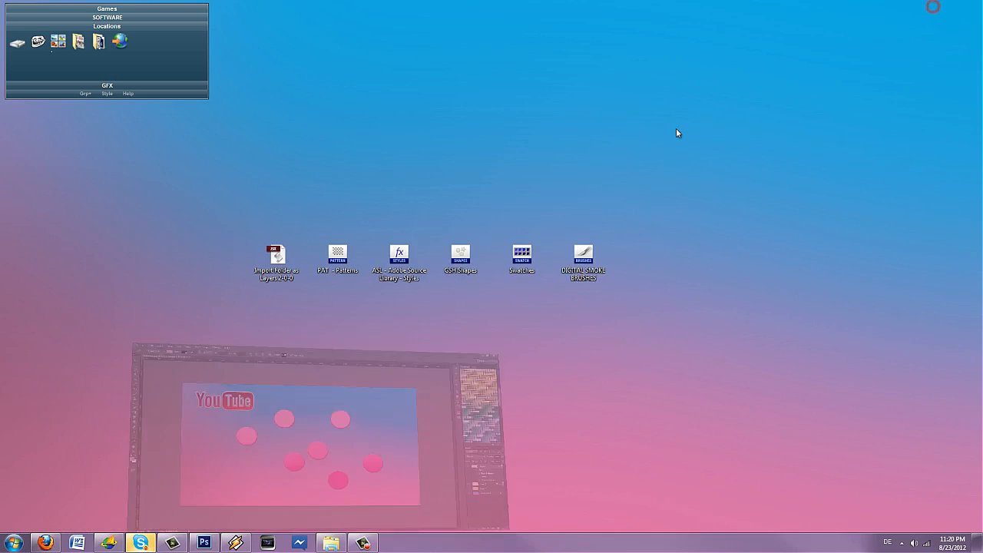
left_click(585, 258)
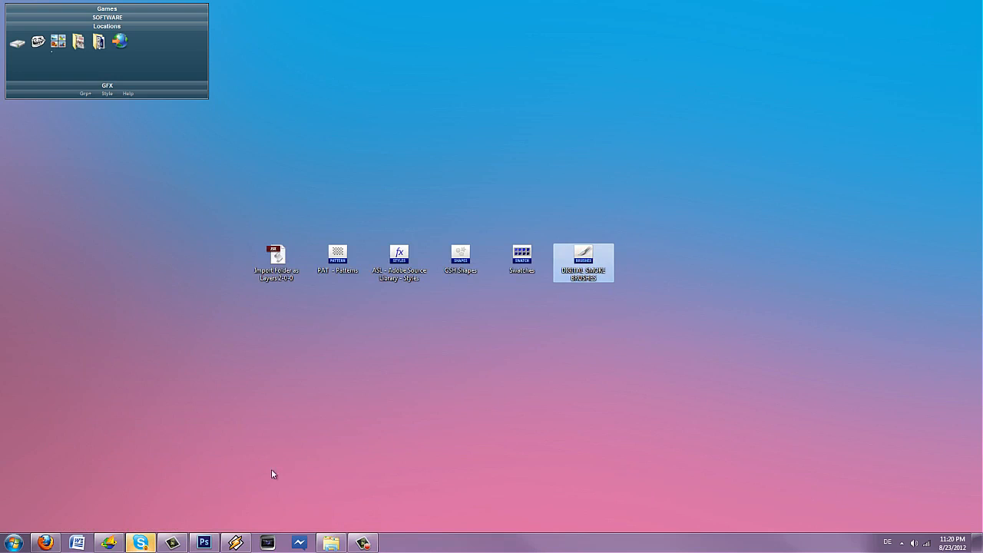
left_click(204, 542)
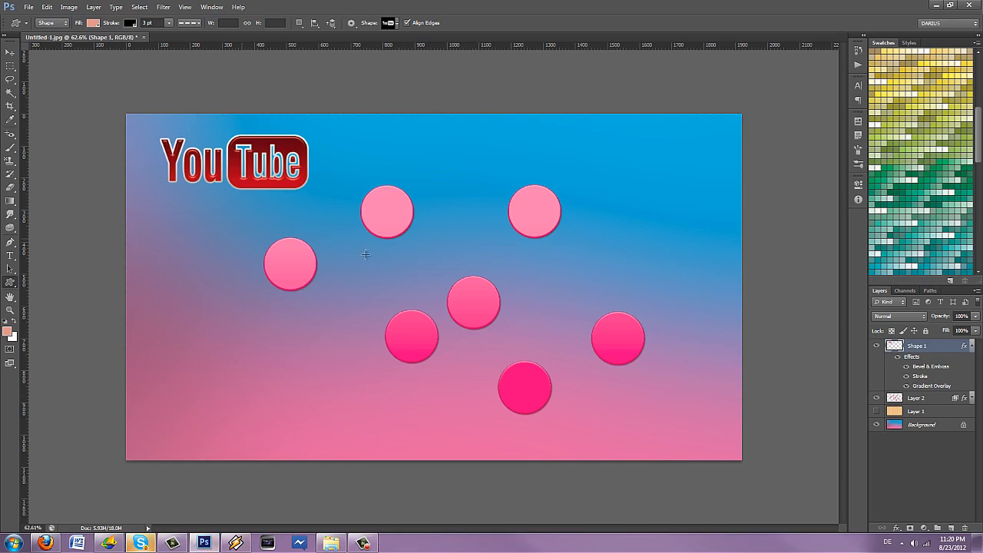
- Scribble a test line below the YouTube logo with the Pencil Tool, then undo it and add a new layer
left_click(10, 146)
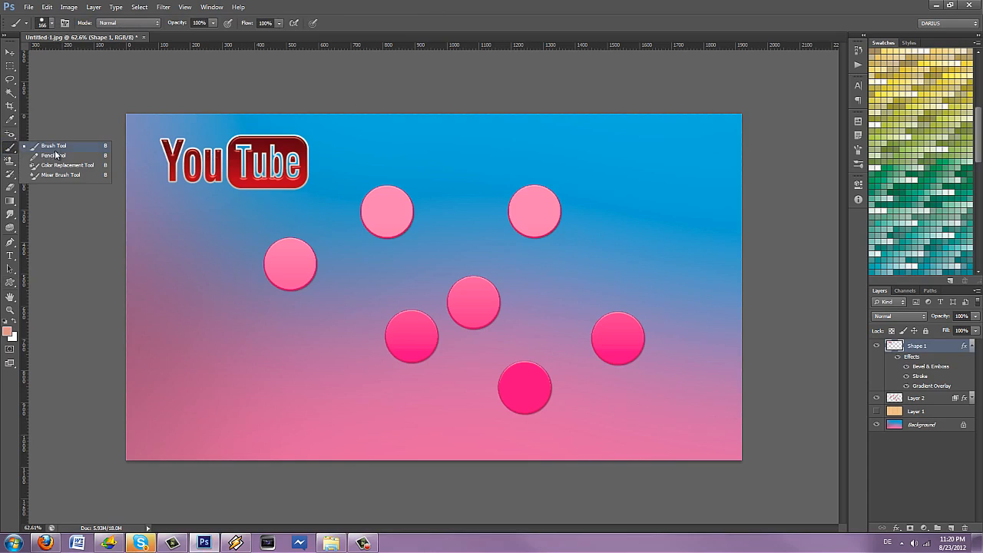
left_click(9, 148)
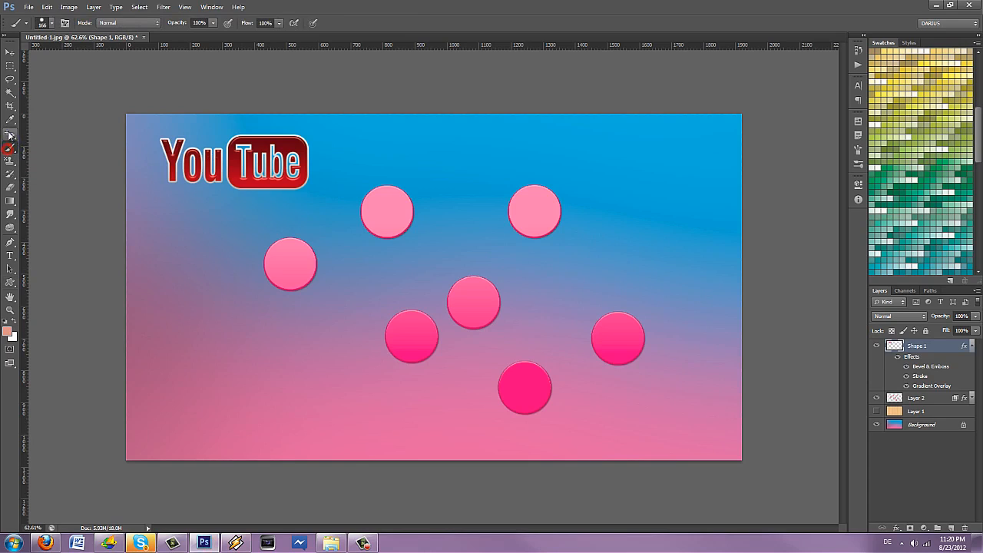
left_click(10, 151)
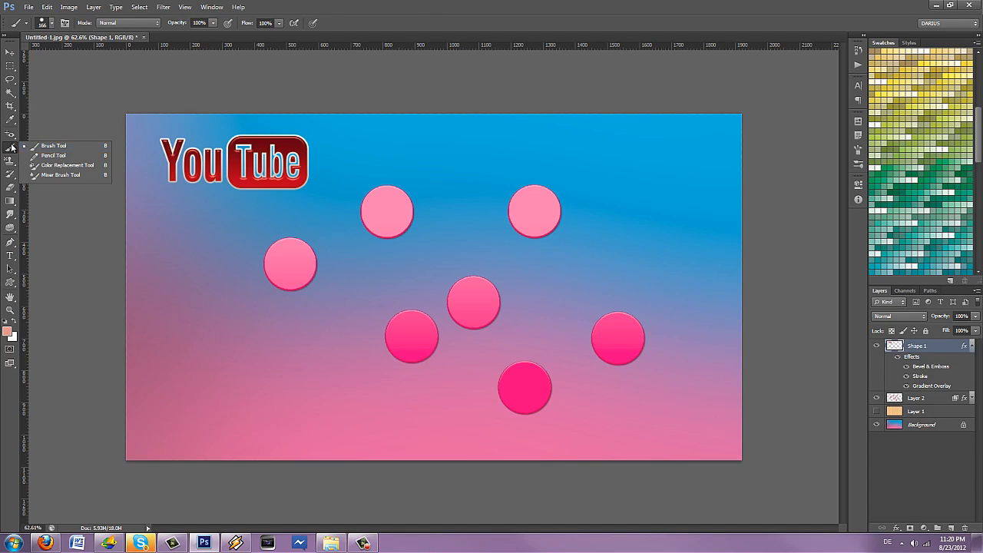
left_click(56, 157)
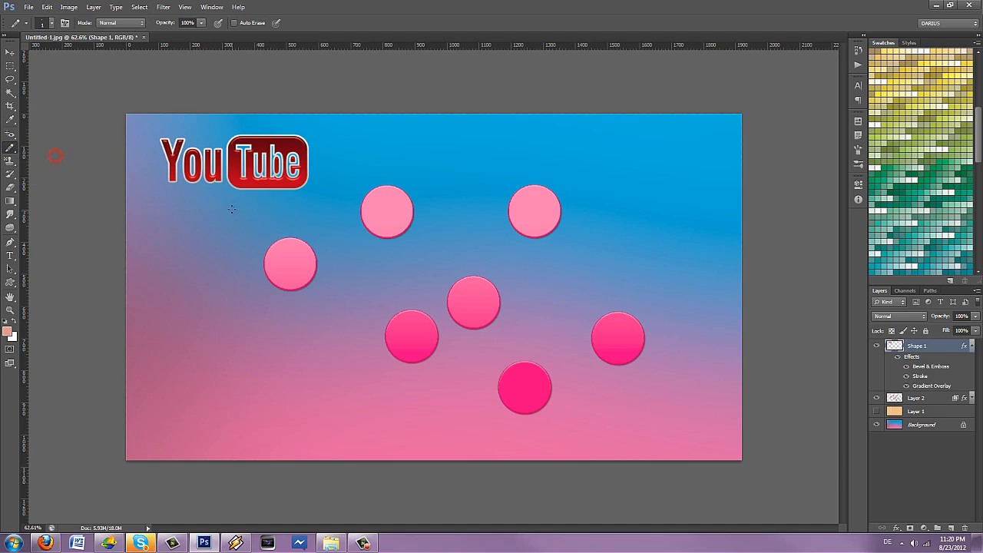
mouse_move(231, 208)
left_mouse_down()
mouse_move(263, 250)
mouse_move(248, 247)
mouse_move(203, 301)
mouse_move(263, 338)
left_mouse_up()
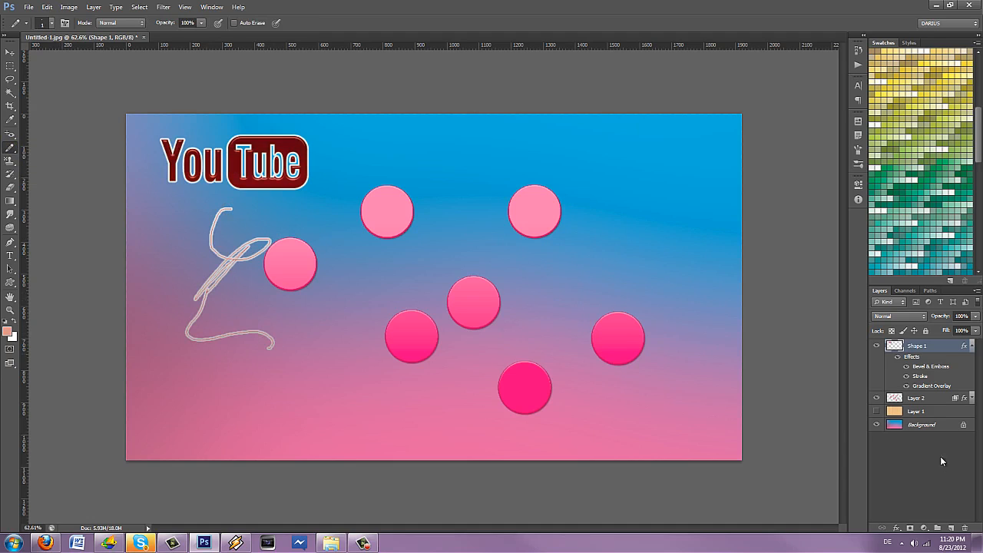
key("F9")
left_click(532, 208)
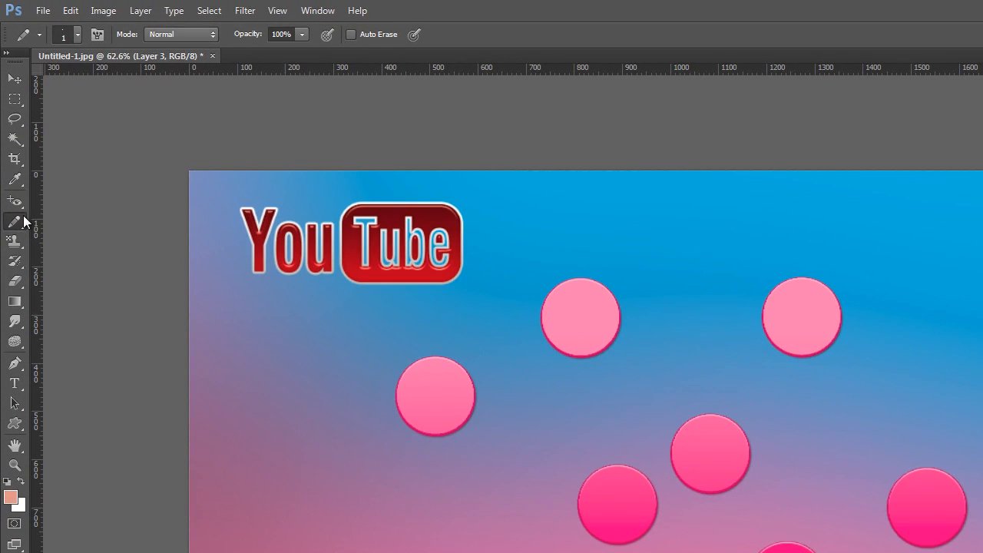
- Switch to the Brush Tool and look through its brush presets
right_click(21, 222)
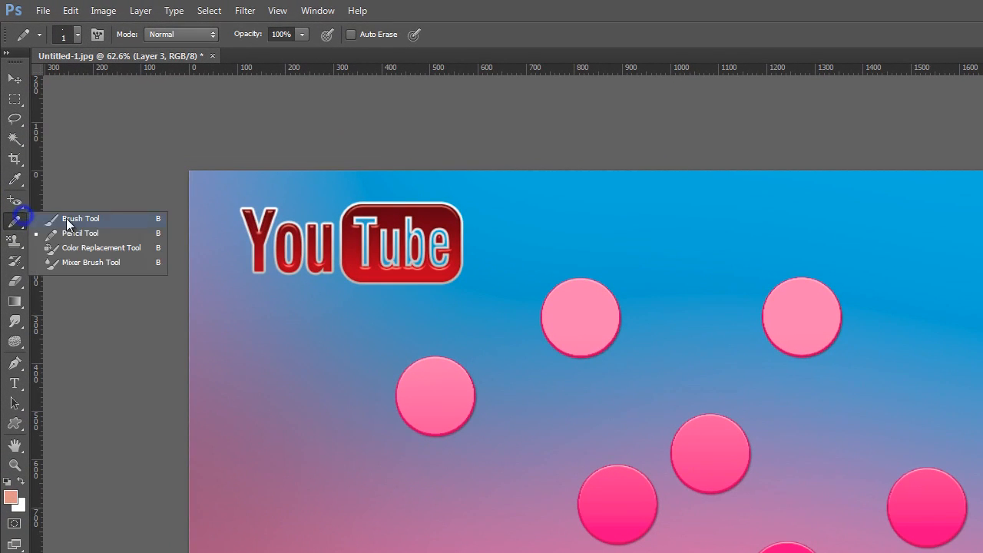
left_click(66, 218)
left_click(78, 33)
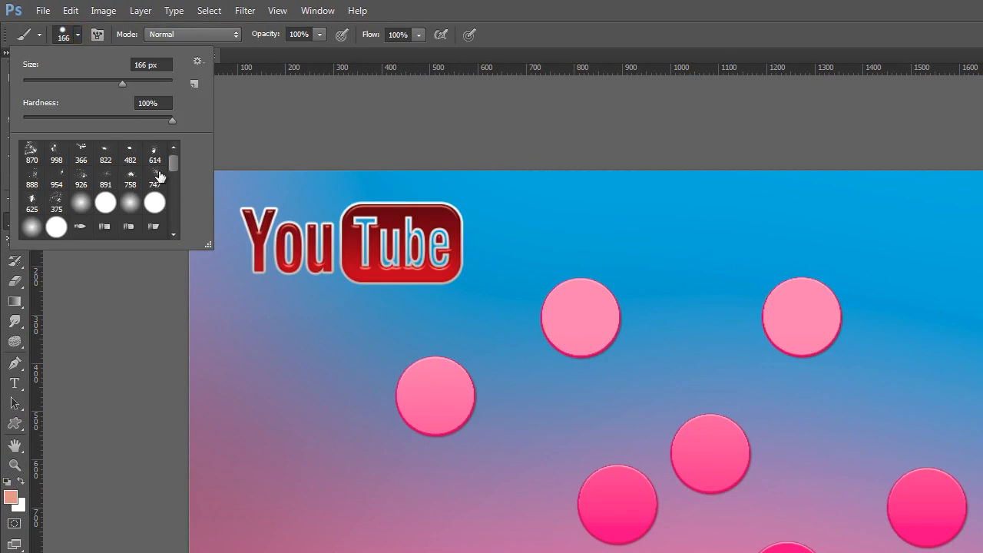
mouse_move(174, 165)
left_mouse_down()
mouse_move(174, 209)
mouse_move(178, 146)
left_mouse_up()
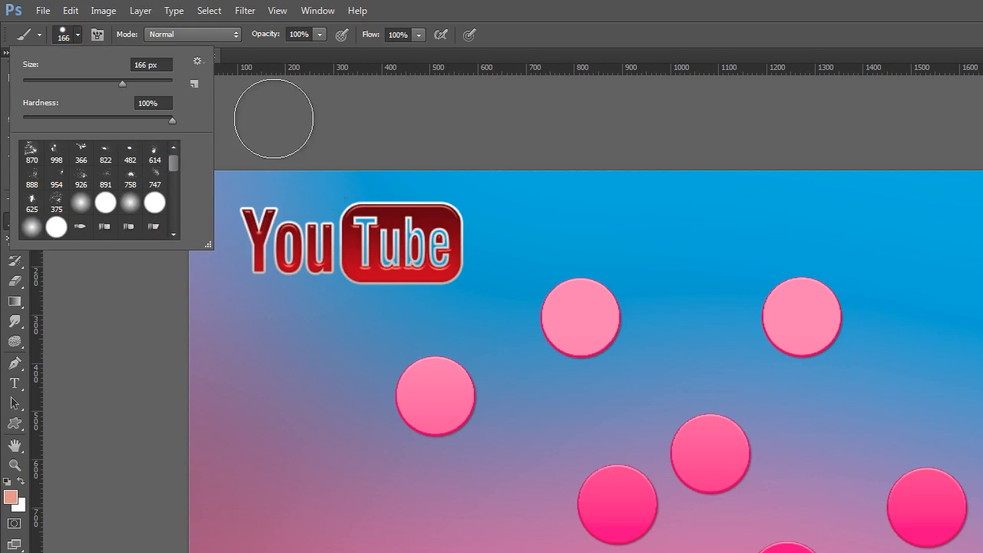
- Replace the current brushes with the DIGITAL SMOKE BRUSHES set without saving changes to the current ones
left_click(199, 61)
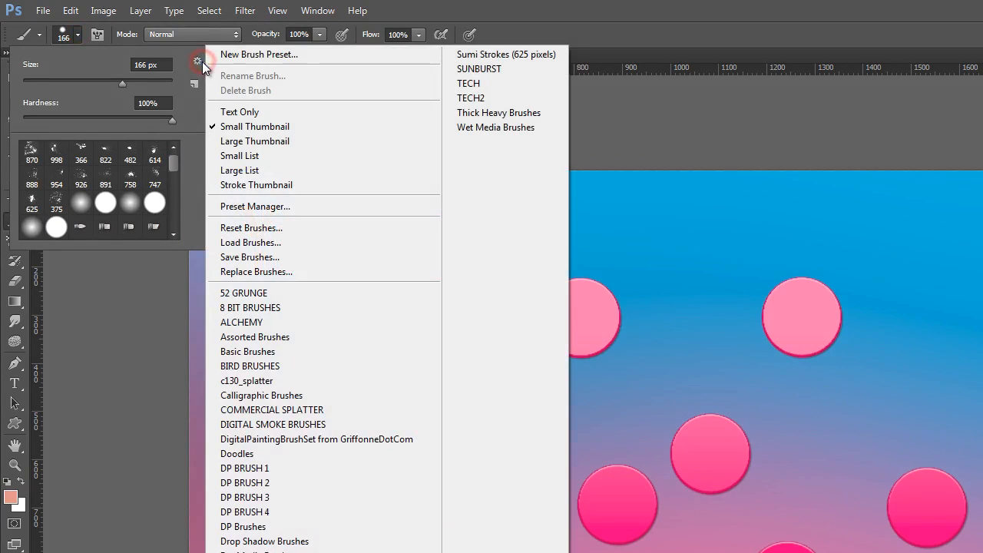
left_click(197, 61)
left_click(198, 60)
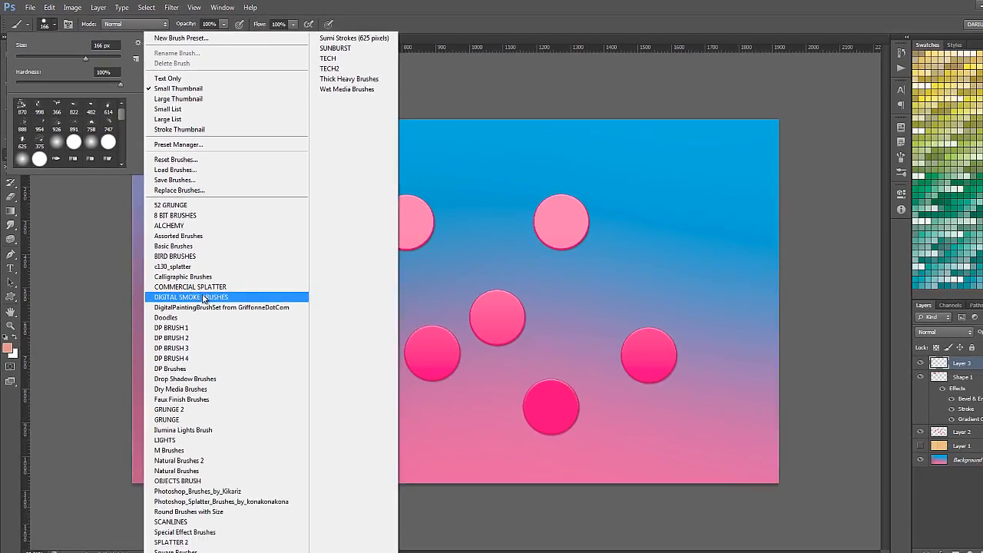
left_click(290, 422)
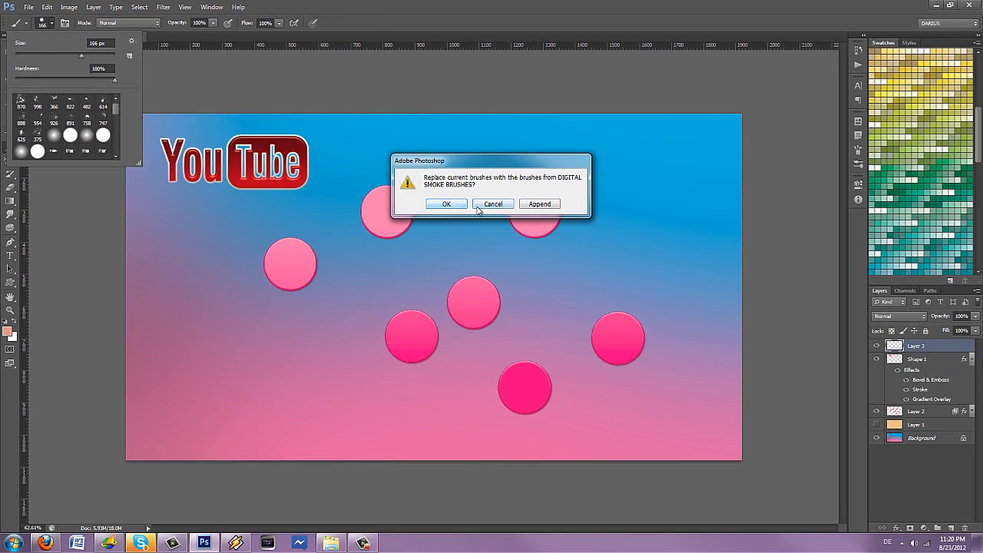
left_click(444, 205)
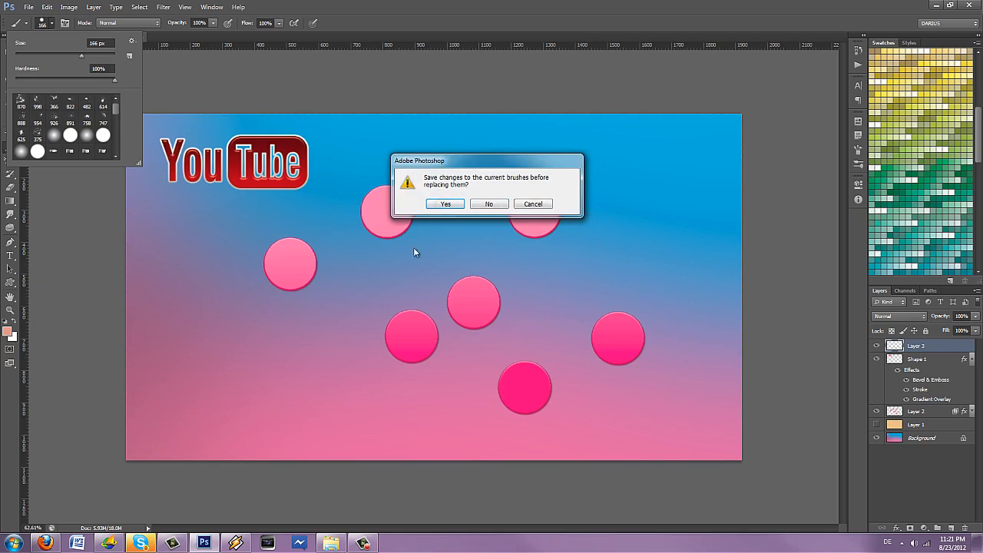
left_click(491, 206)
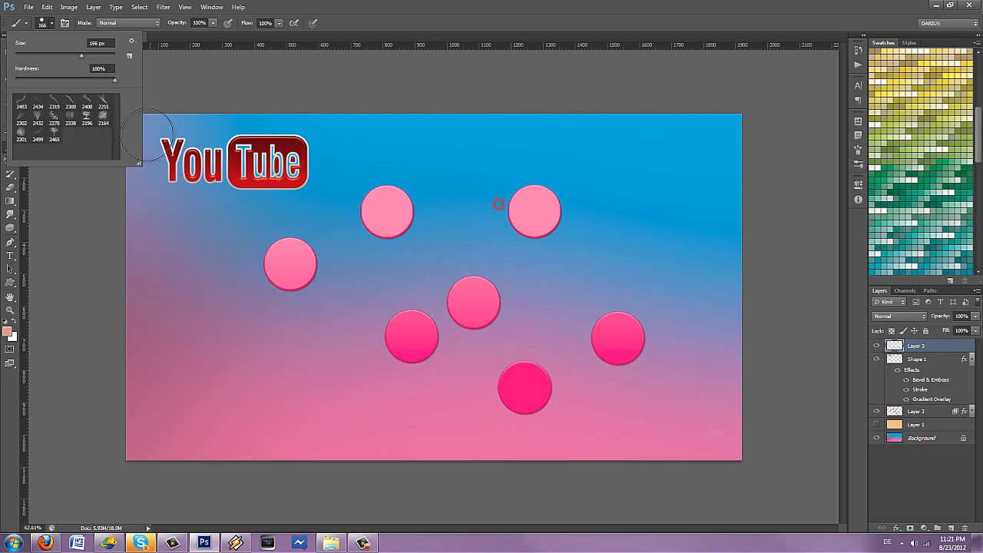
- Choose smoke brush 2388, stamp it once across the middle of the canvas, and undo the stamp
left_click(83, 105)
left_click(468, 308)
left_click(470, 310)
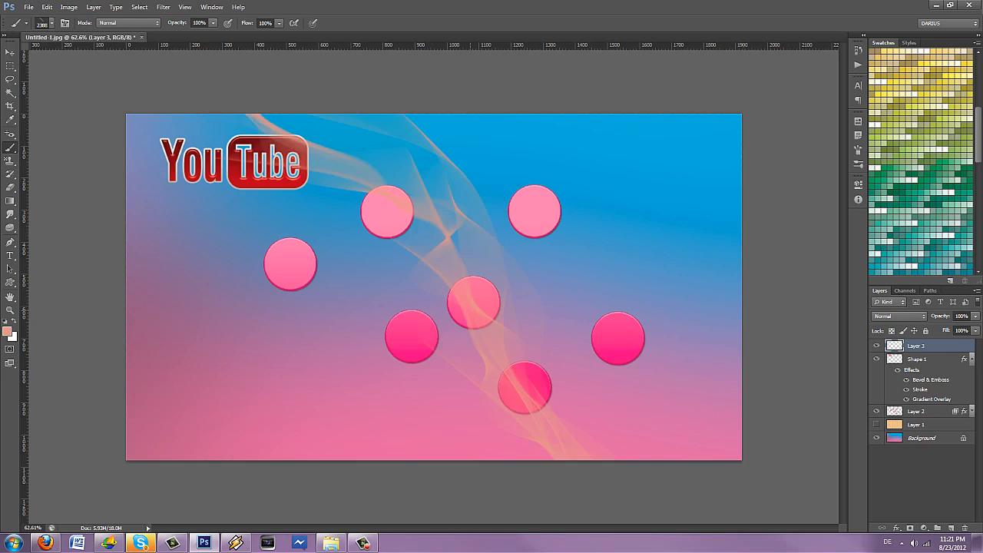
key("ctrl+z")
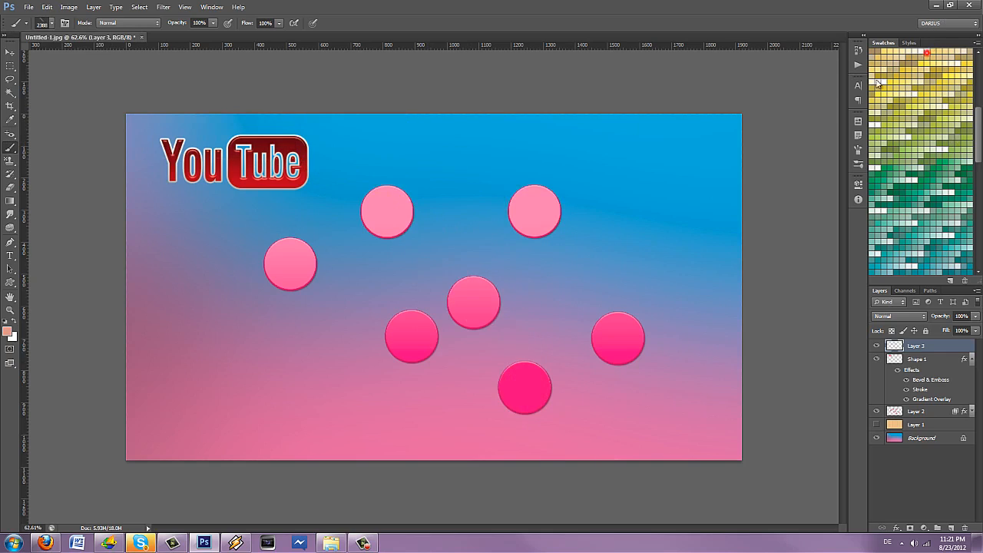
- Pick a near-white swatch as the foreground colour, stamp the smoke brush over the canvas, and undo it
left_click(922, 58)
left_click(526, 389)
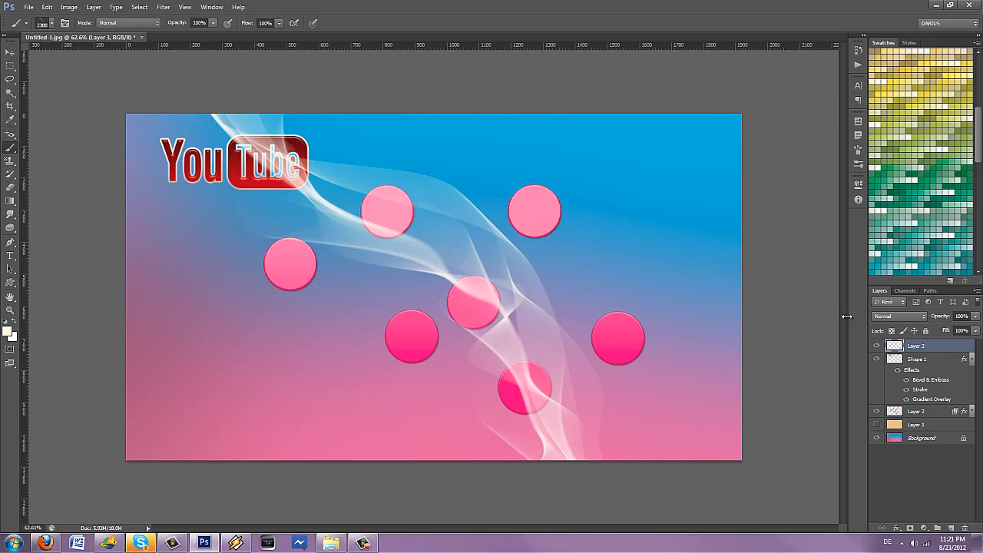
key("ctrl+z")
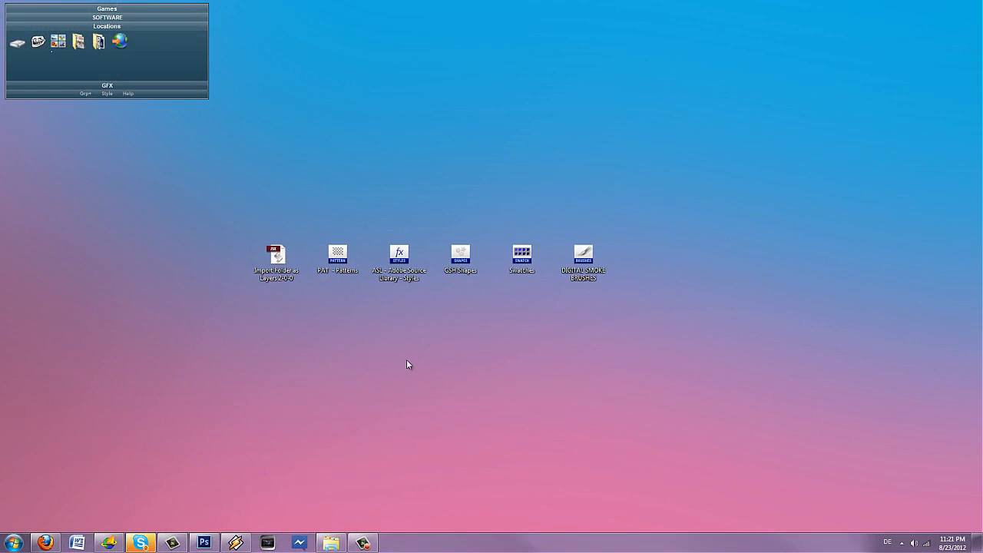
- Move all six preset and script files together to the upper part of the desktop
left_click_drag(622, 309, 259, 281)
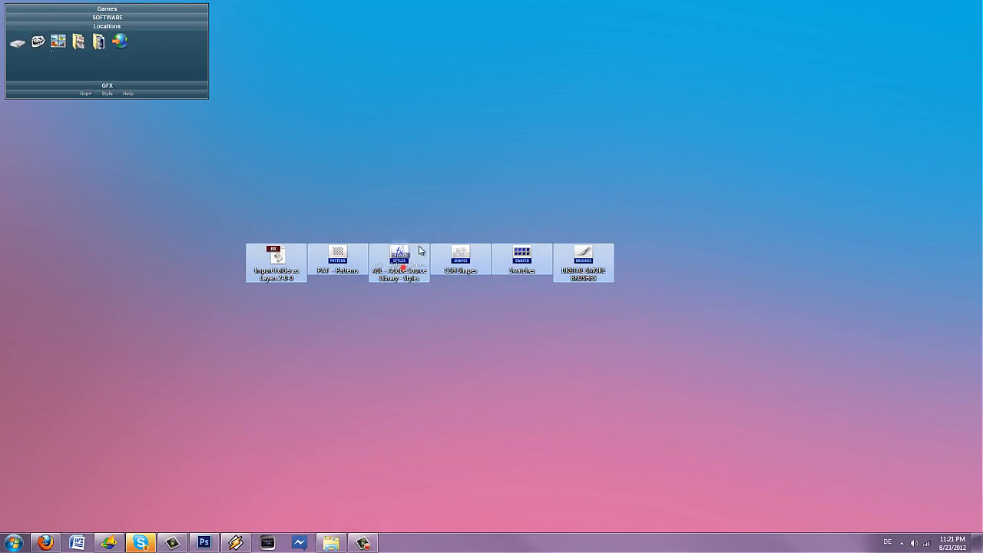
left_click_drag(407, 257, 526, 71)
left_click(562, 171)
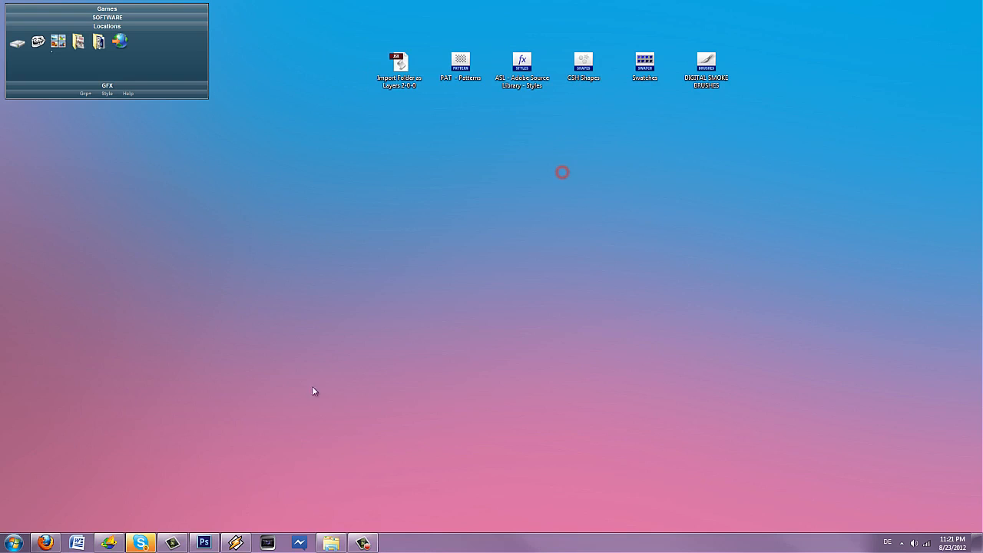
- Switch to Windows Explorer and browse from Computer to OS (C:) > Programme (x86) > Adobe > Adobe Photoshop CS6
left_click(329, 544)
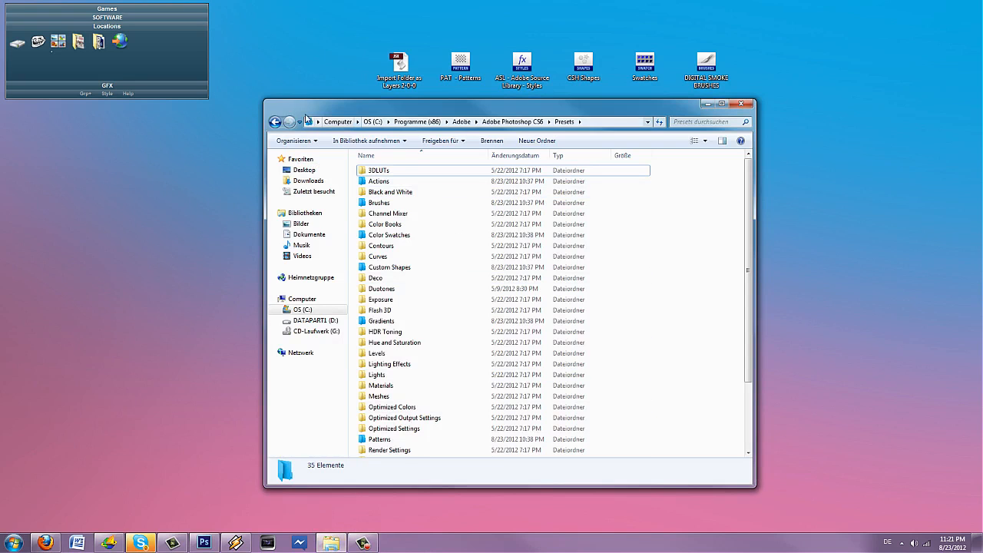
left_click(275, 122)
left_click(275, 122)
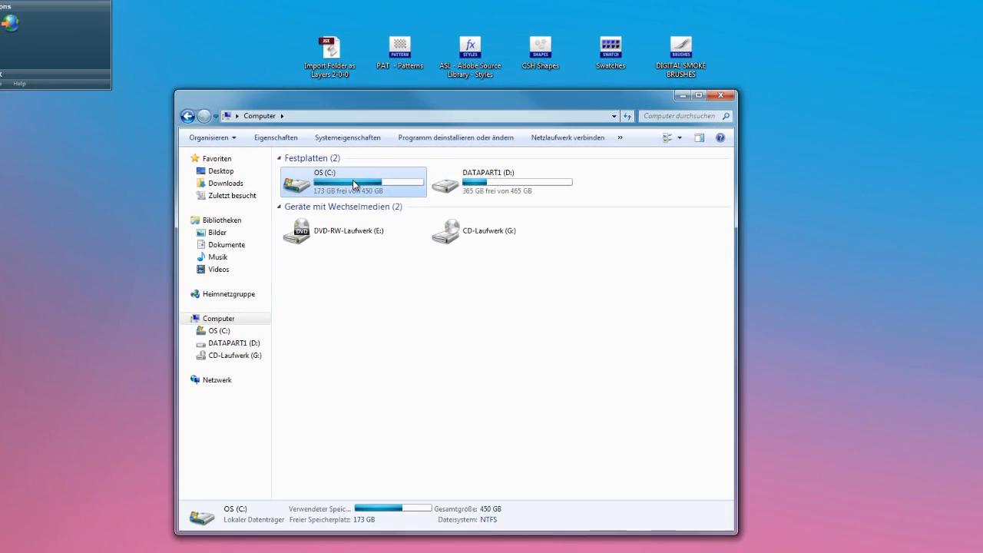
double_click(352, 181)
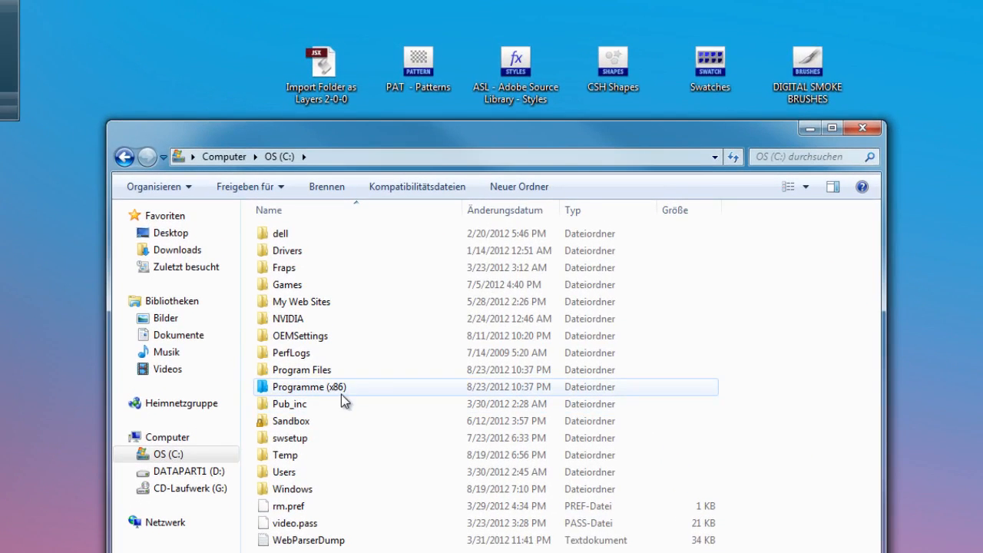
left_click(373, 388)
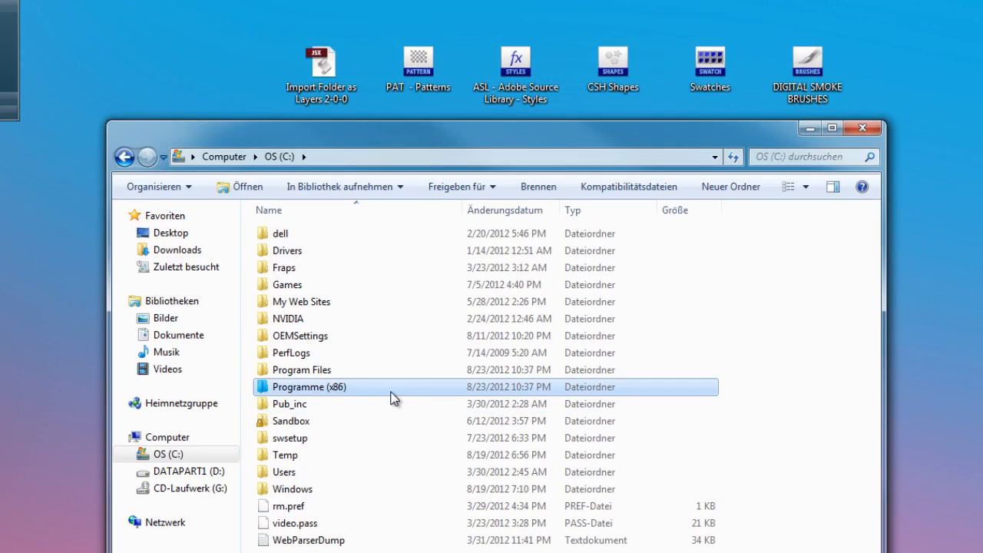
mouse_move(392, 395)
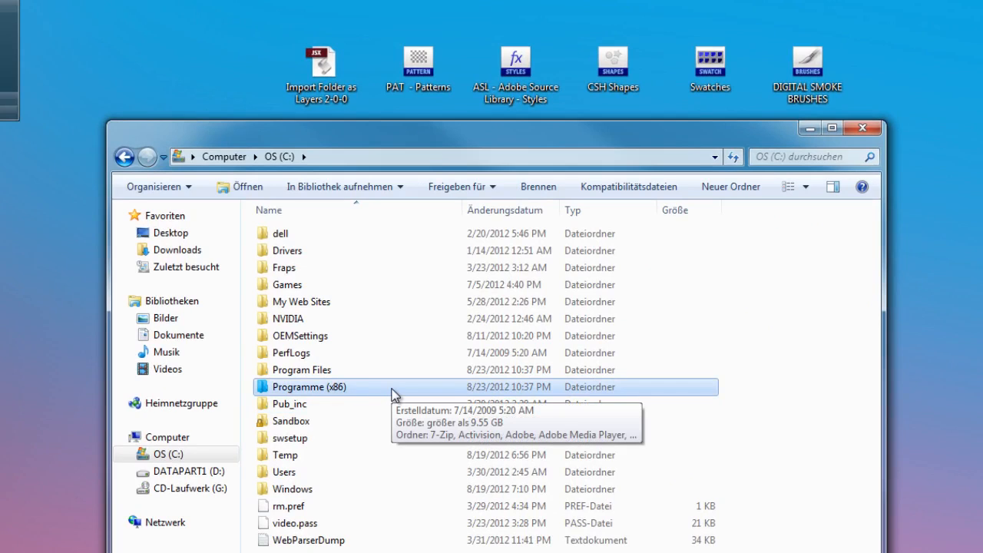
double_click(374, 389)
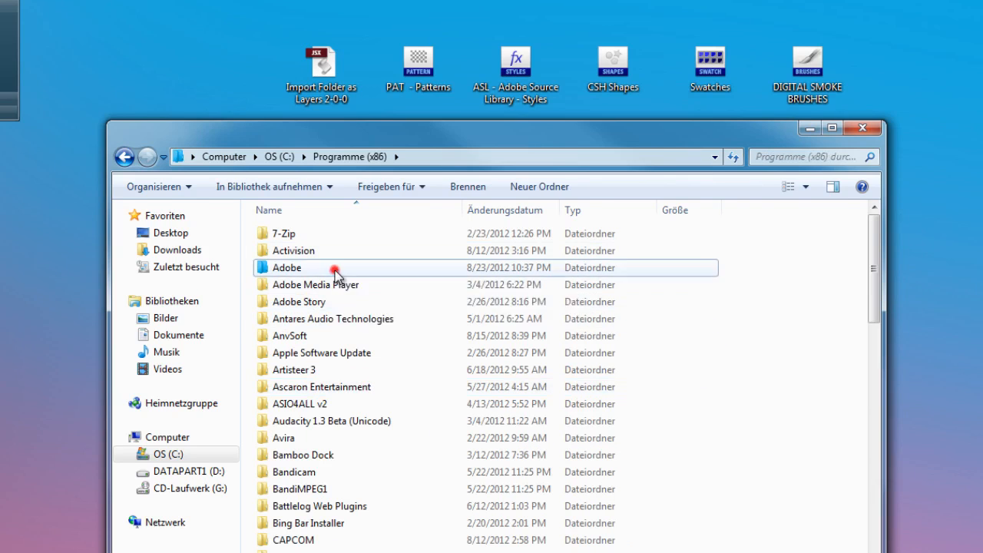
double_click(335, 269)
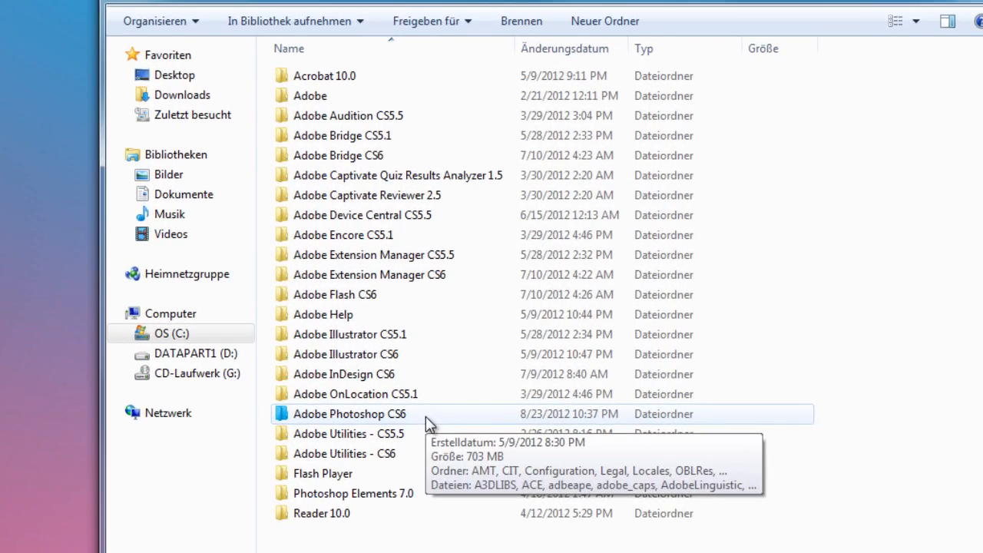
double_click(427, 421)
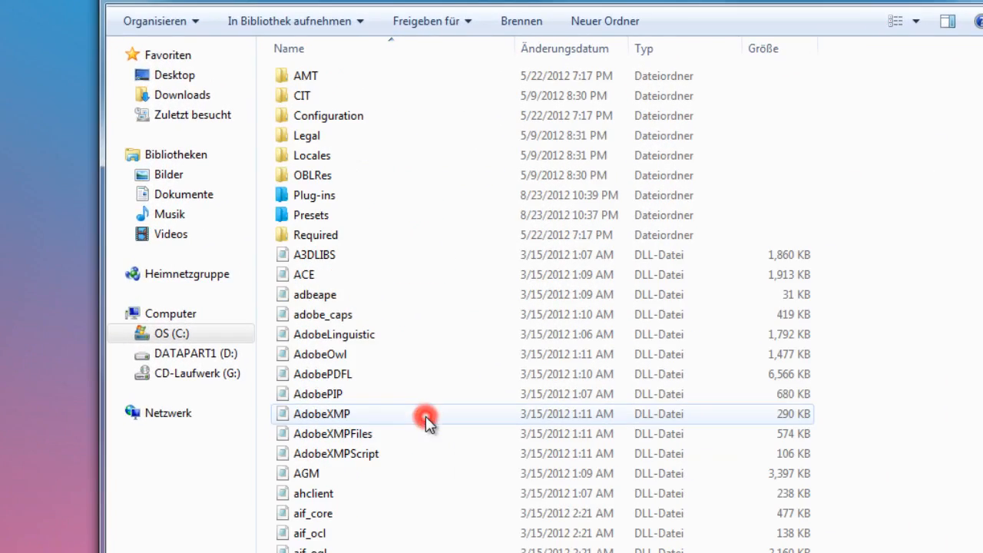
- Open Rainbow Folders for the Plug-ins folder, preview different hues, and close it without recolouring the folder
left_click(363, 202)
right_click(358, 198)
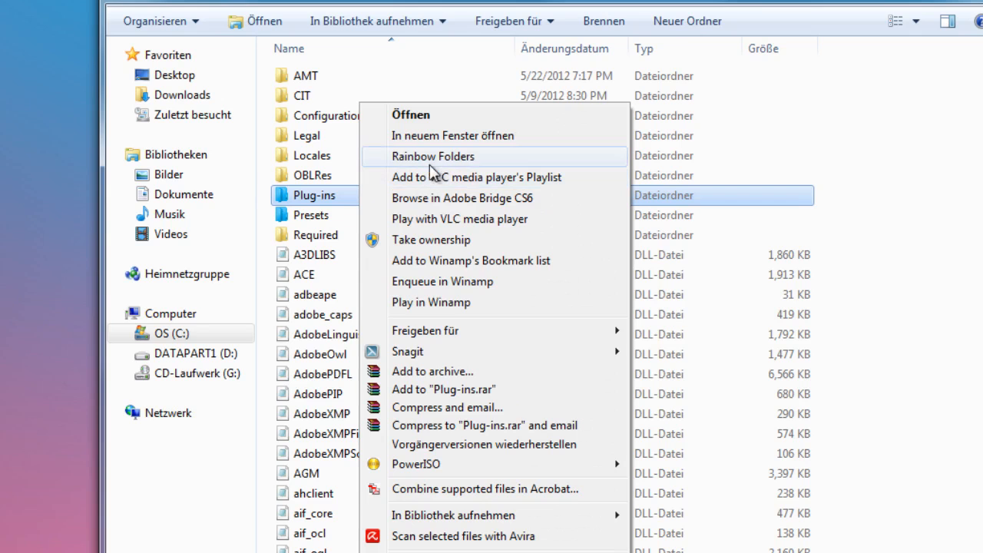
left_click(451, 158)
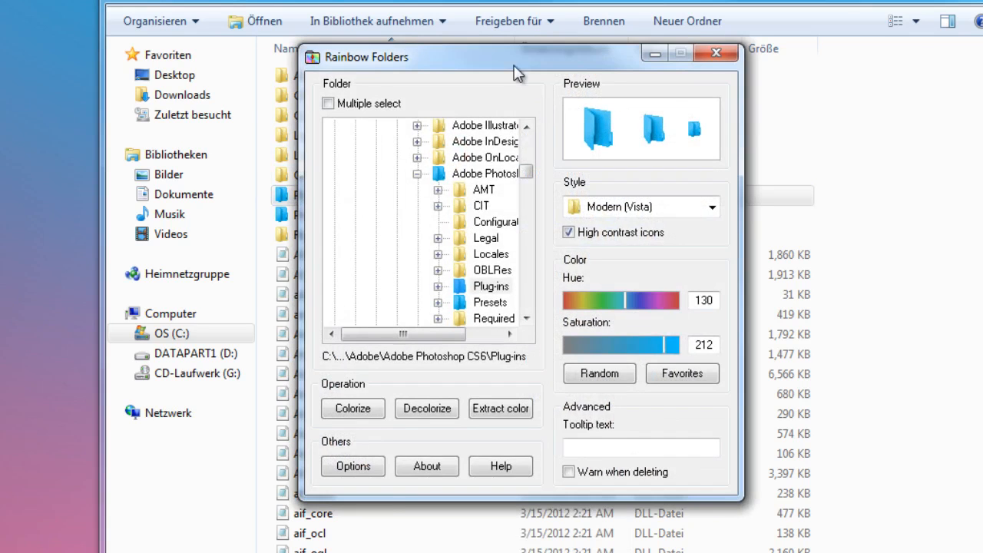
left_click_drag(516, 73, 818, 78)
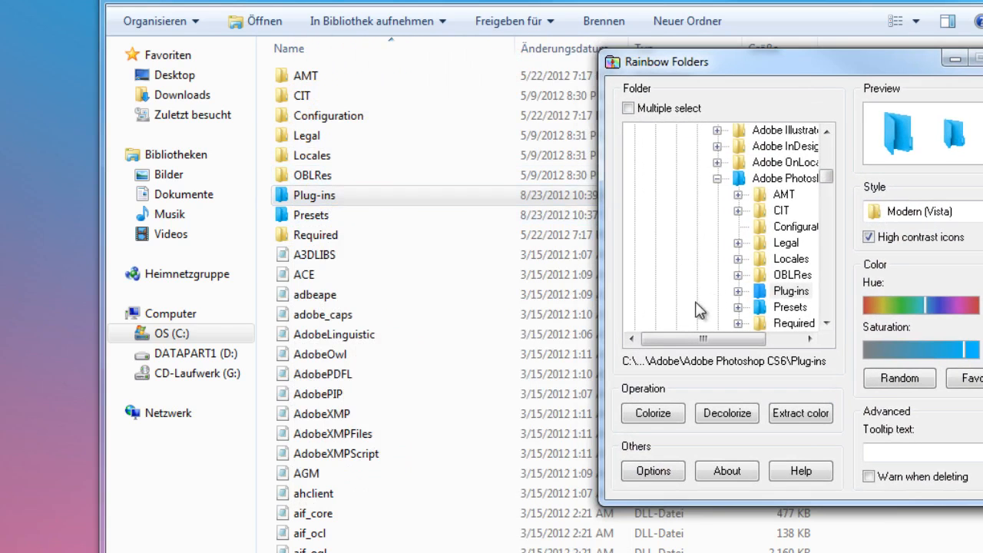
left_click_drag(928, 307, 880, 308)
left_click(881, 307)
left_click(924, 307)
left_click(959, 301)
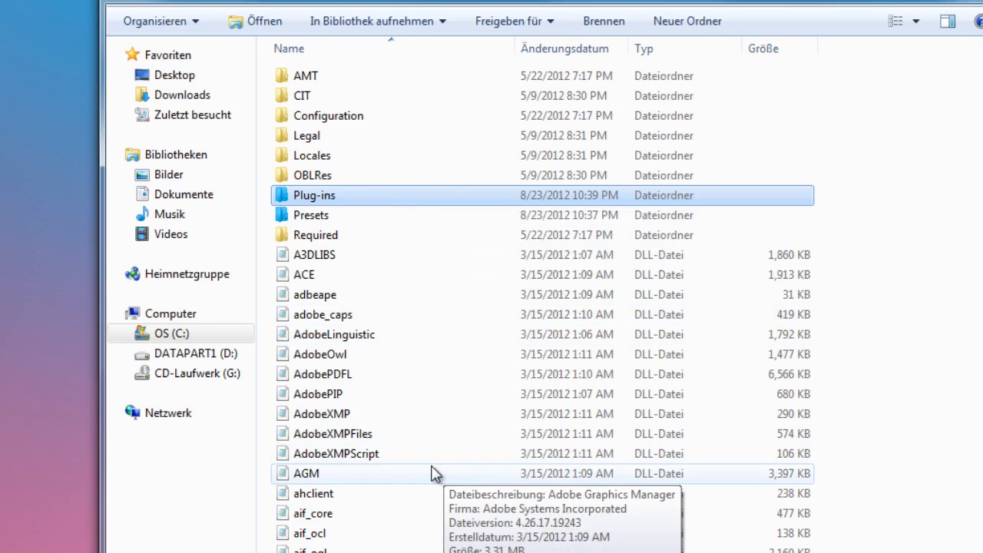
- Open the Presets folder and point out its Actions and Brushes subfolders
left_click(370, 215)
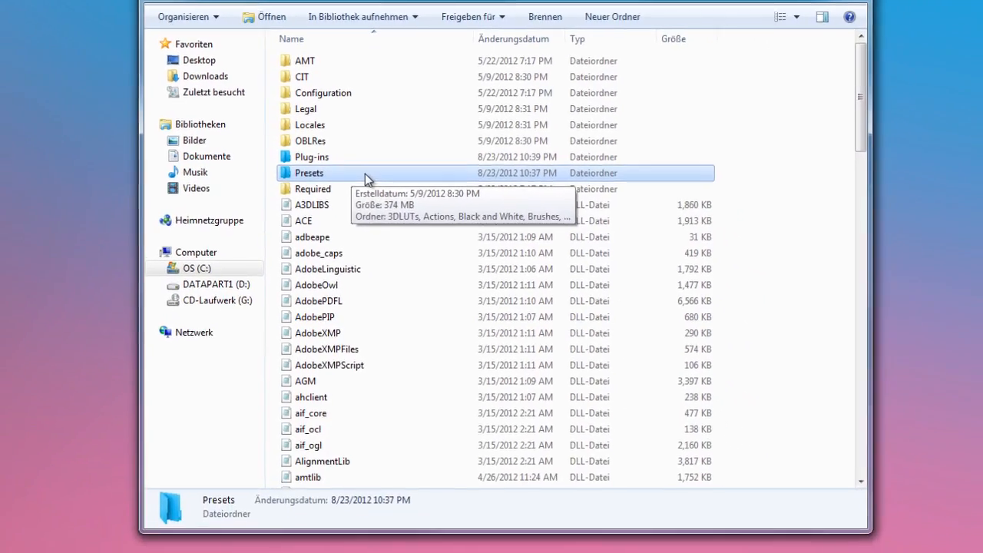
double_click(365, 174)
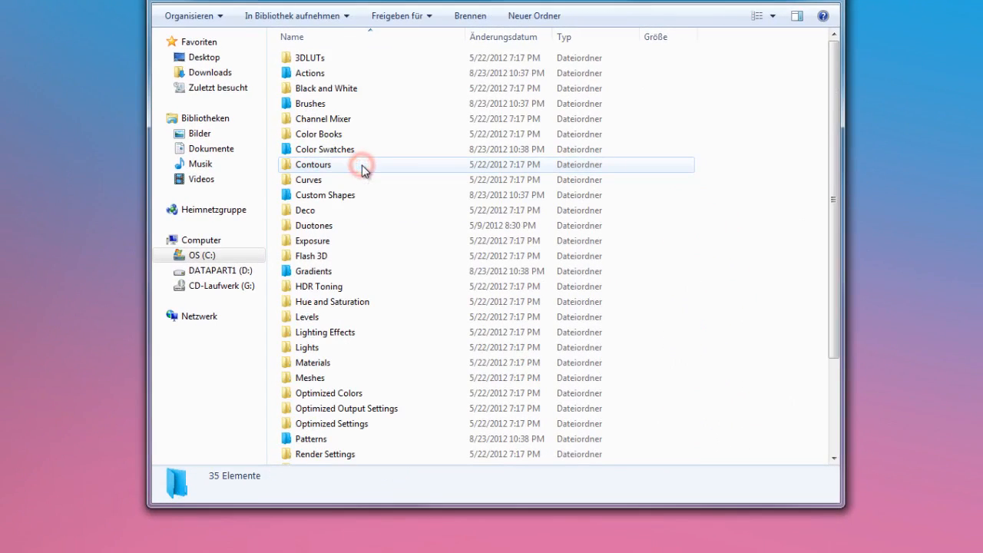
left_click(373, 76)
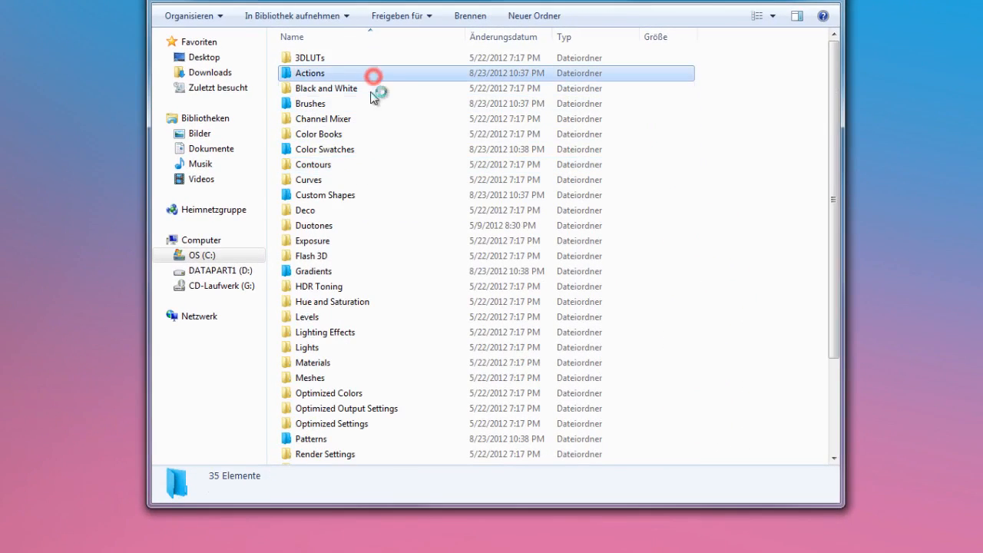
left_click(370, 106)
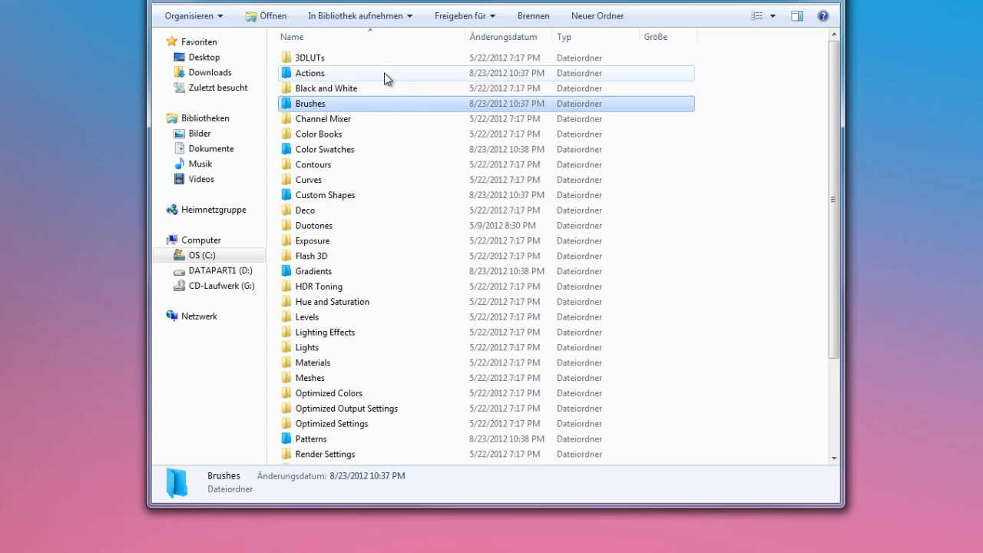
left_click(726, 75)
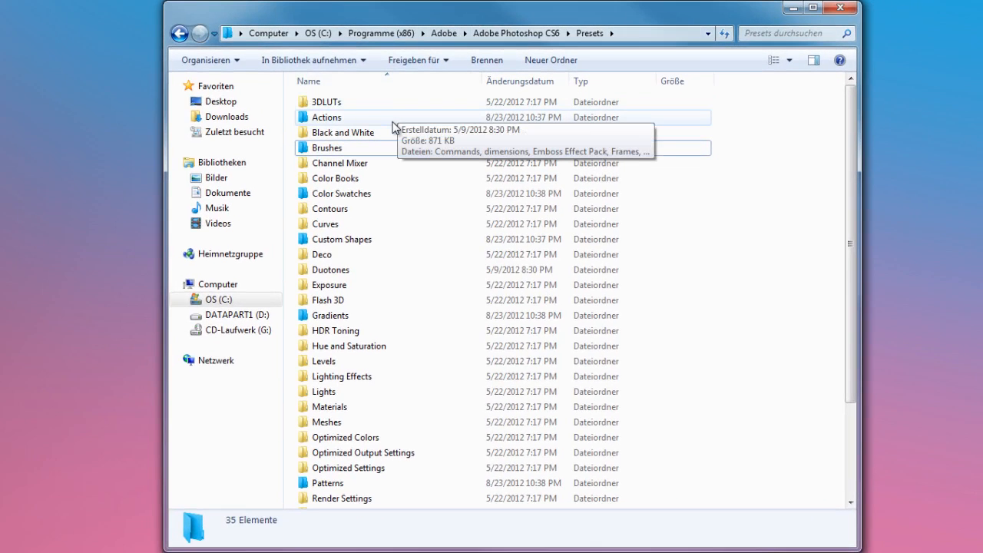
- Examine the ATN files in the Actions folder and return to the Presets folder
double_click(393, 123)
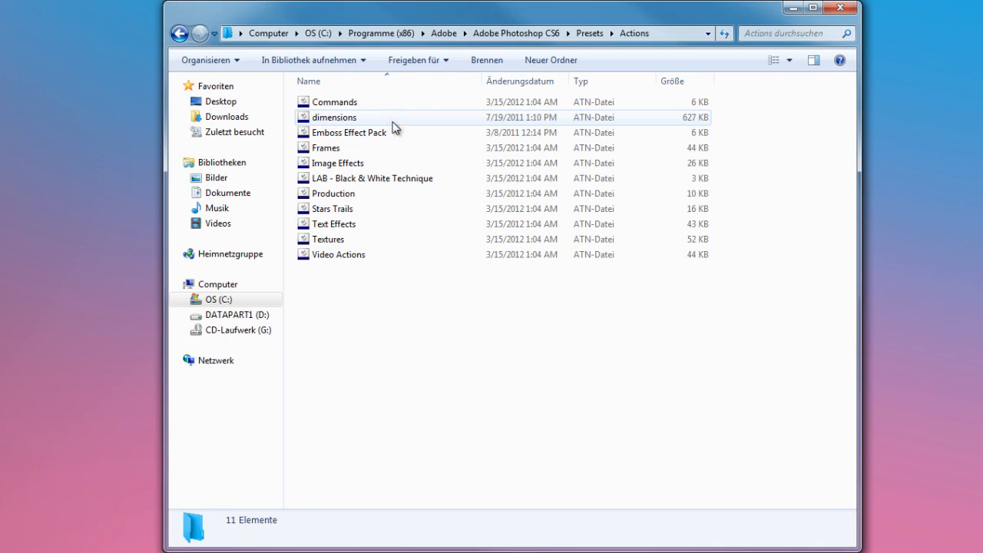
left_click_drag(410, 338, 360, 95)
left_click(428, 303)
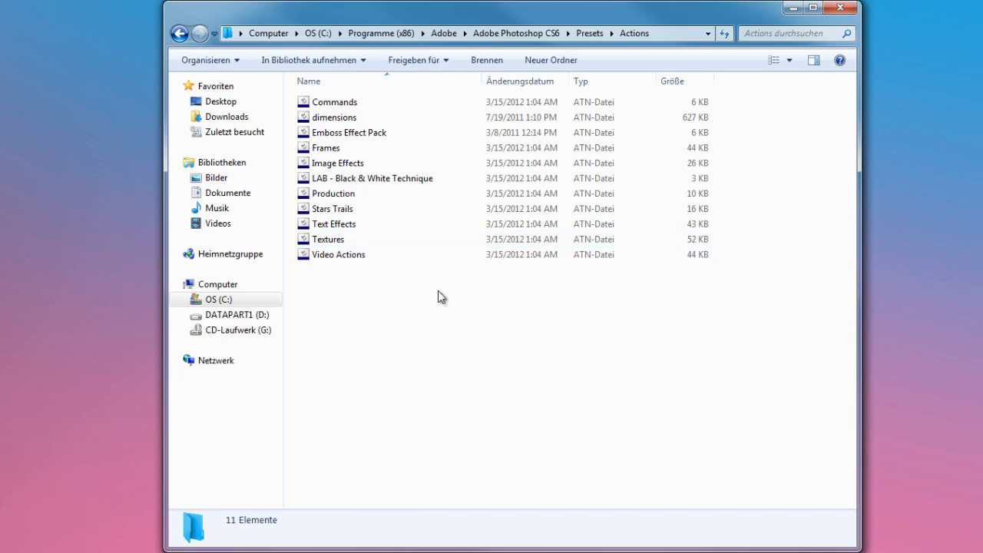
left_click(387, 255)
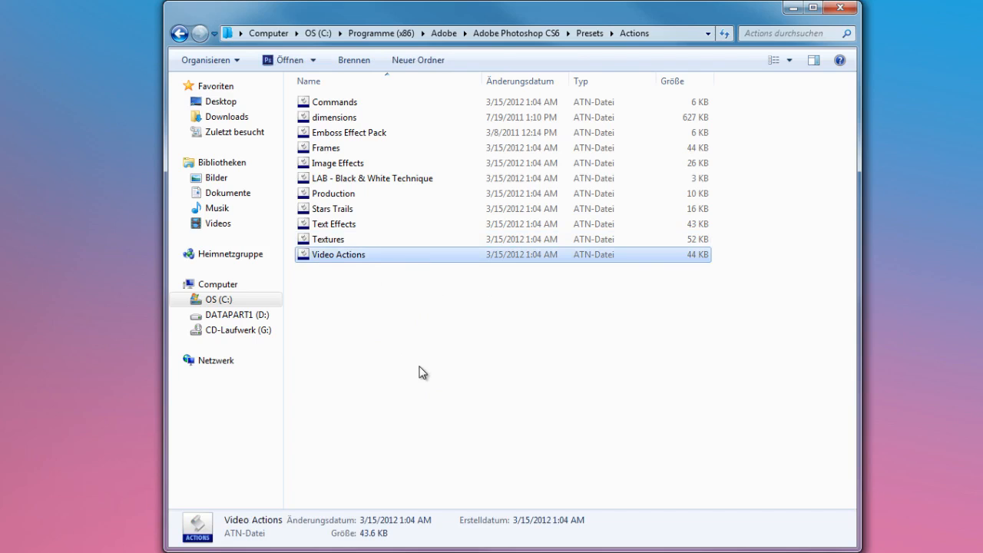
left_click(417, 297)
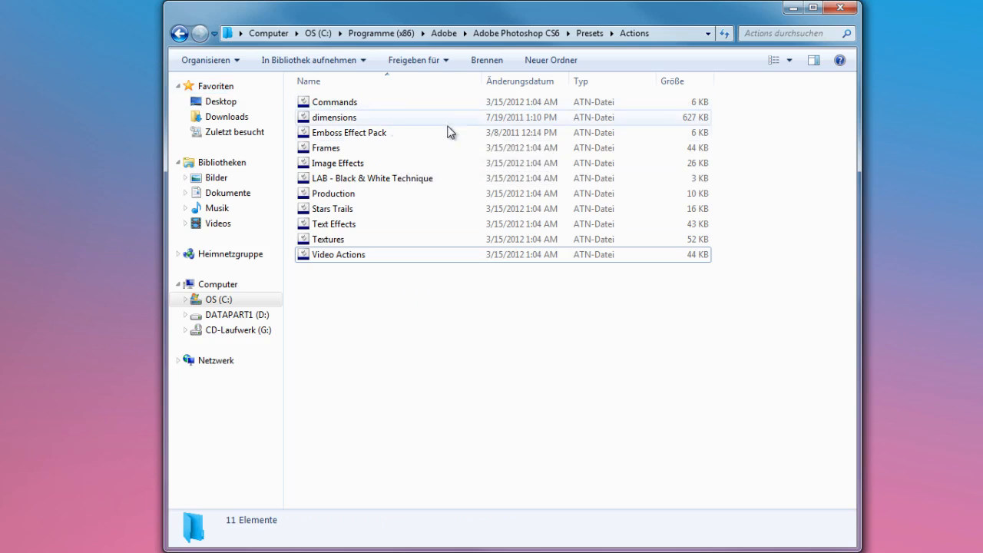
left_click(179, 33)
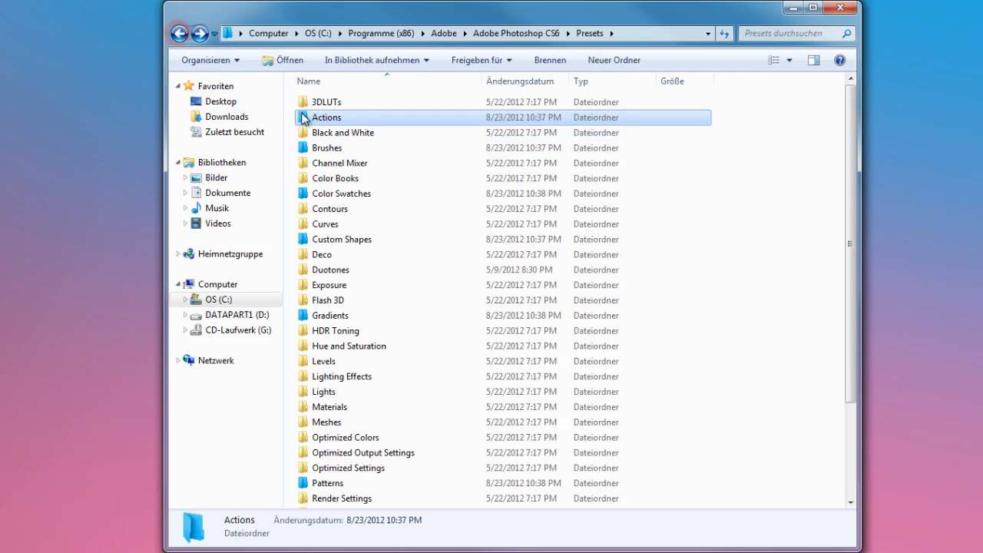
- Look through the ABR files in the Brushes folder and return to the Presets folder
double_click(355, 156)
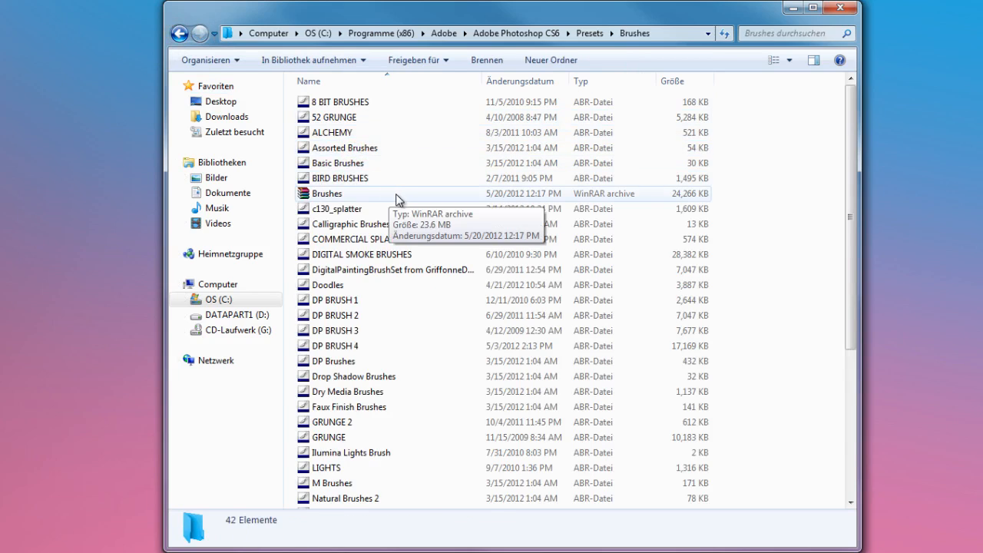
scroll(406, 199, "down", 5)
scroll(406, 279, "up", 5)
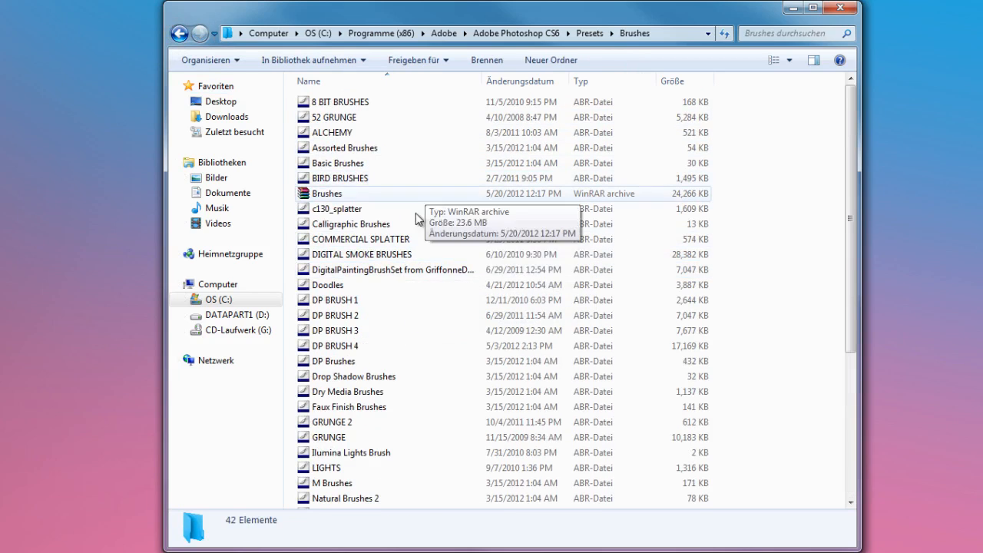
left_click(184, 36)
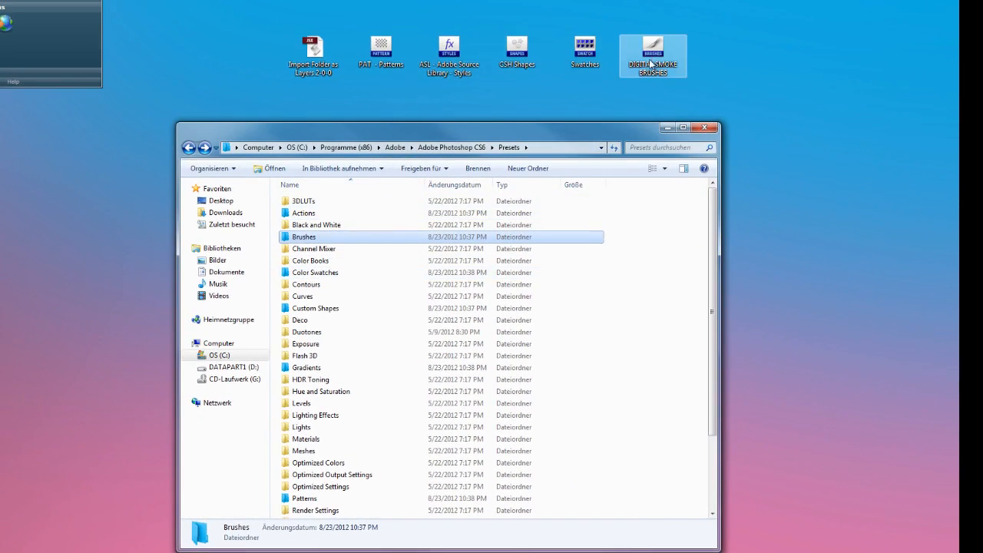
- Try to move the DIGITAL SMOKE BRUSHES file from the desktop into the Brushes folder
mouse_move(650, 64)
left_mouse_down()
mouse_move(351, 215)
mouse_move(623, 99)
left_mouse_up()
mouse_move(656, 50)
left_mouse_down()
mouse_move(644, 98)
mouse_move(331, 241)
left_mouse_up()
left_click(513, 416)
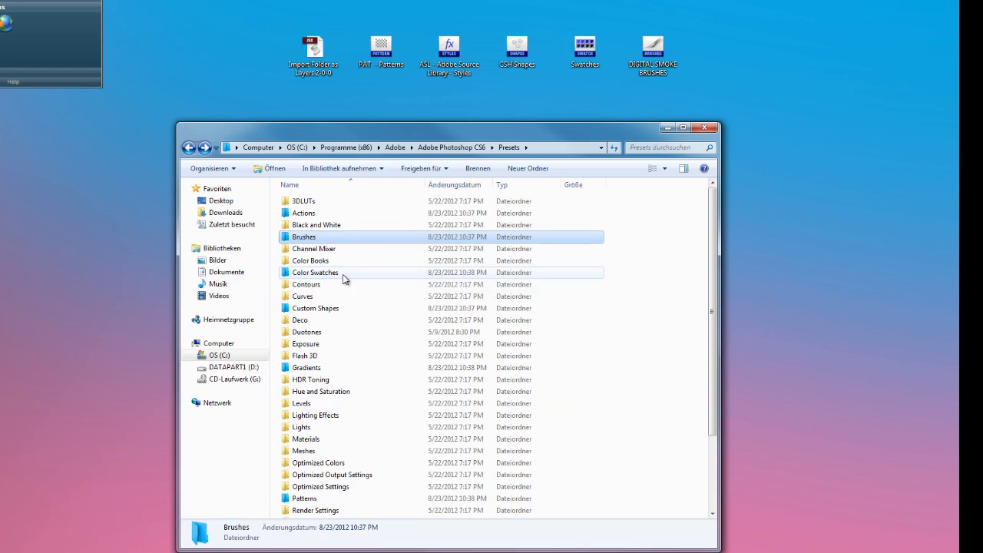
- Look into the Color Swatches folder, then carry the Swatches file toward the Presets subfolders and return it to the desktop
double_click(343, 275)
left_click(189, 147)
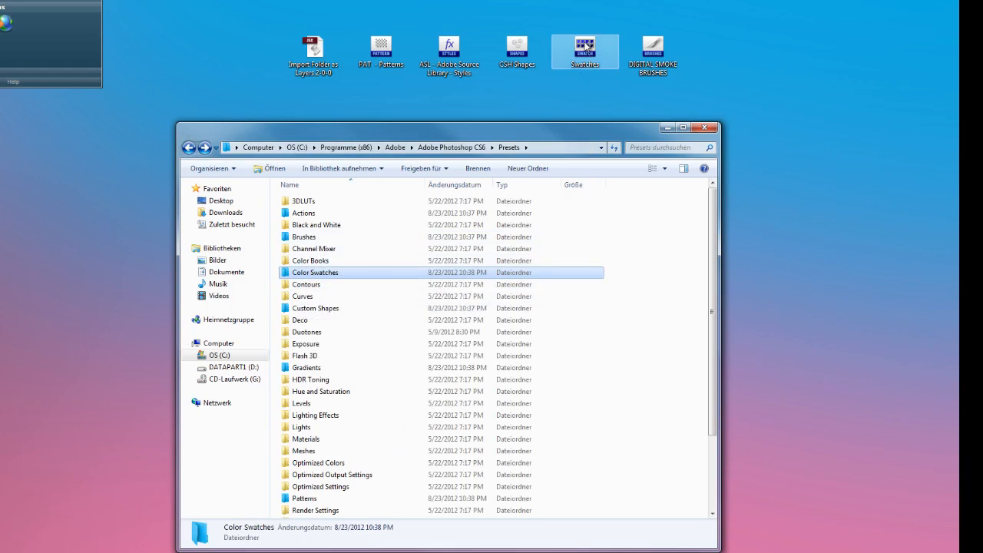
left_click_drag(587, 47, 404, 215)
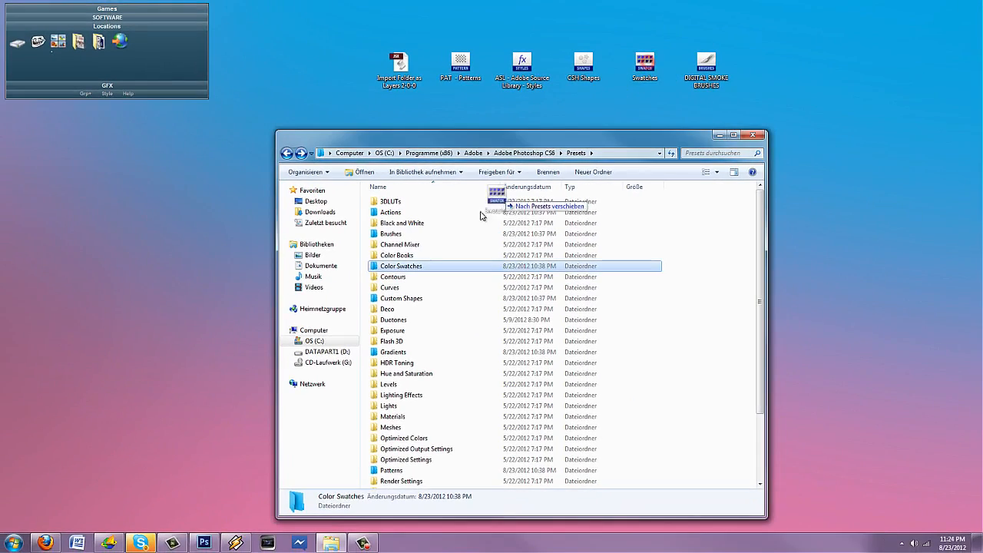
left_click_drag(481, 216, 648, 70)
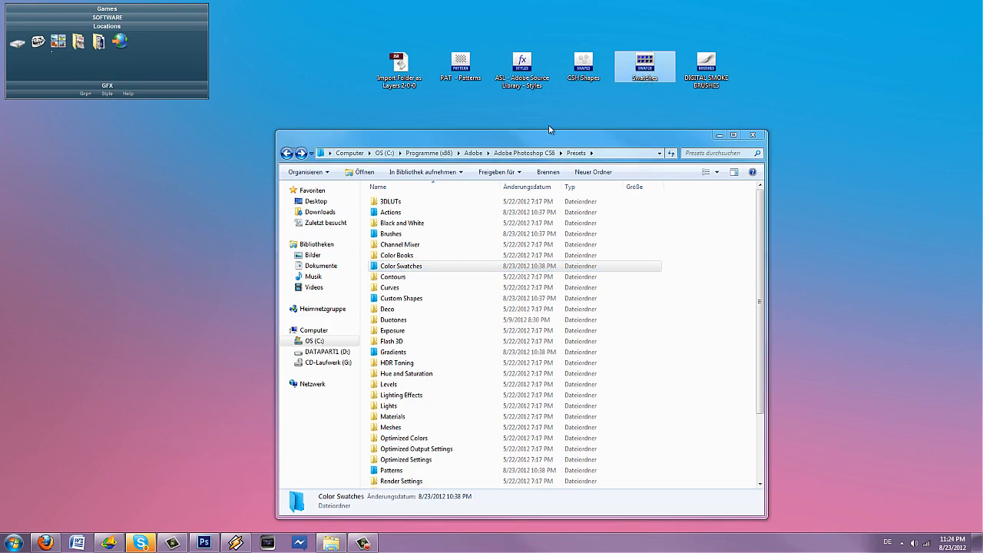
- Point out the Color Swatches, Custom Shapes, Gradients, Patterns and Styles folders inside Presets one after another
left_click(415, 266)
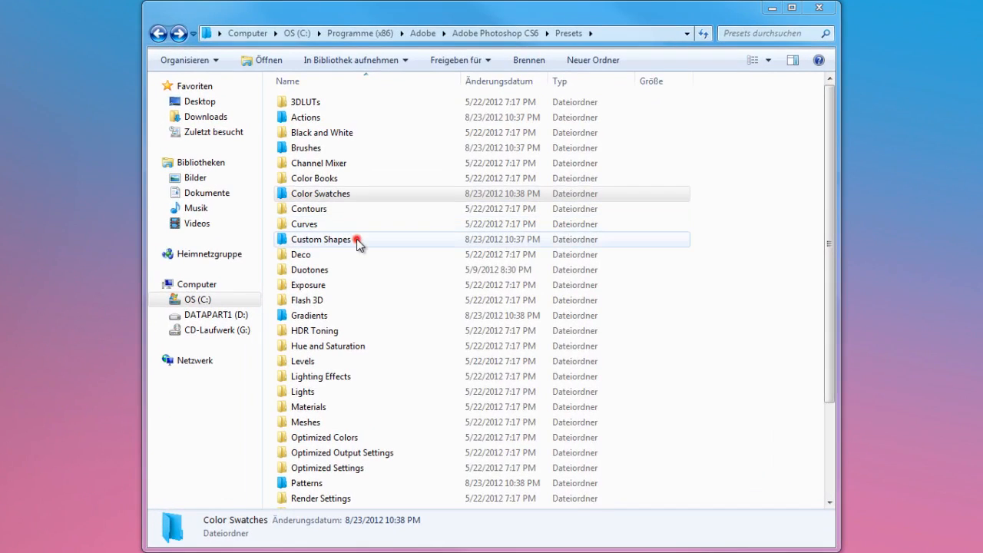
left_click(356, 239)
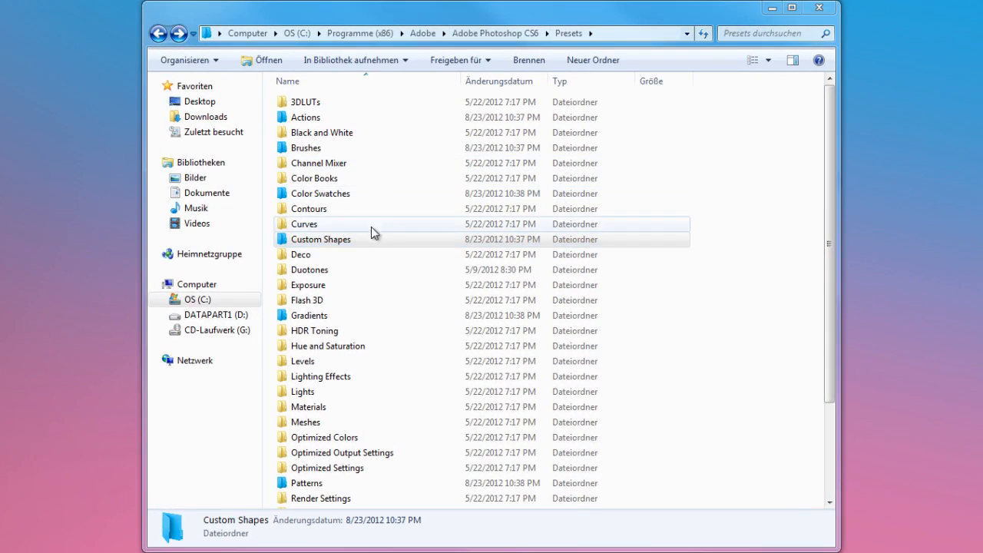
left_click(356, 321)
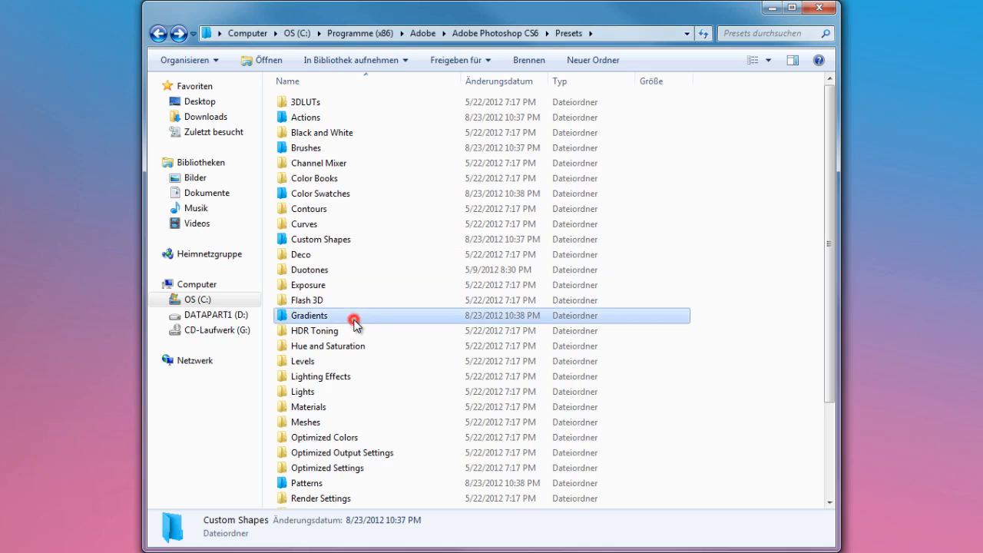
scroll(365, 327, "down", 3)
left_click(364, 364)
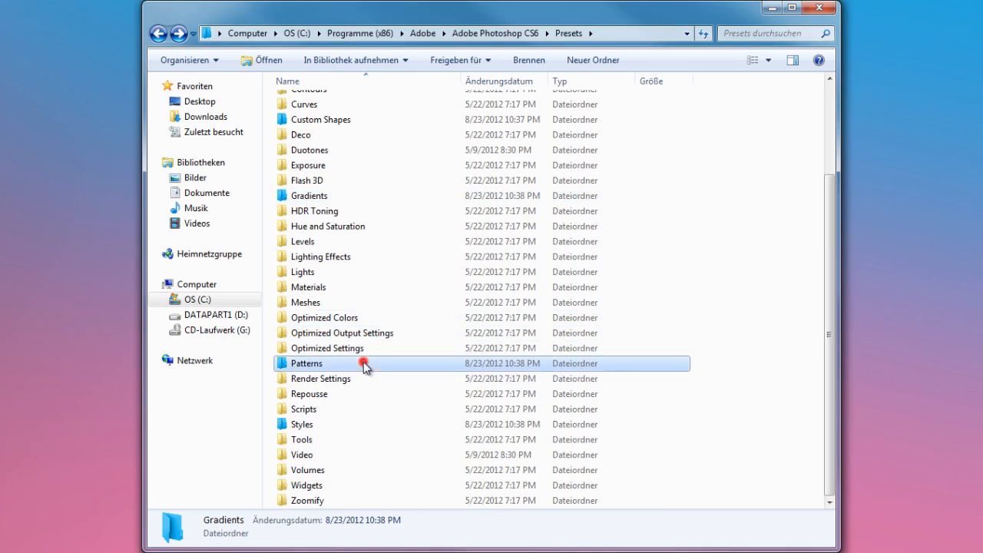
left_click(362, 424)
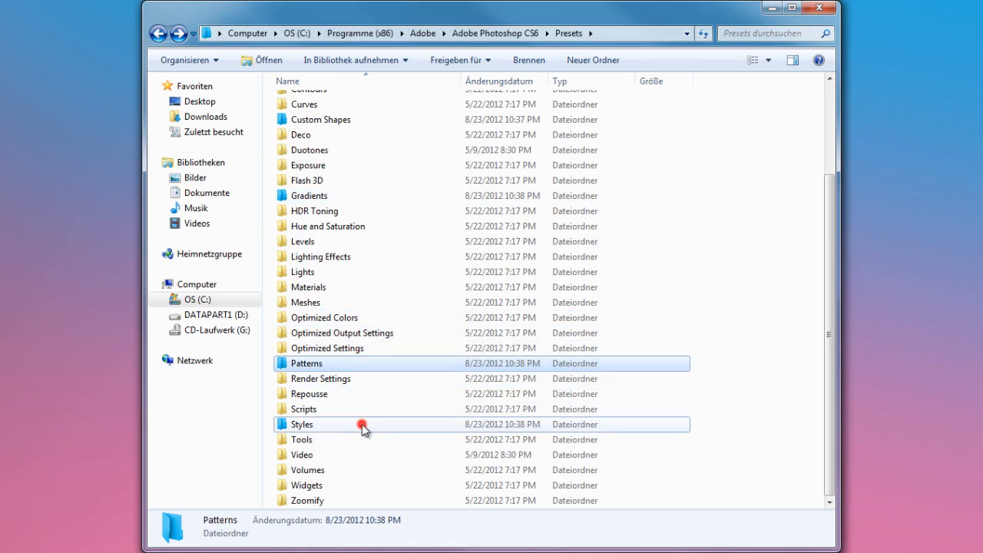
- Look through the GRD files in the Gradients folder and return to the Presets folder
left_click(334, 195)
left_click(336, 195)
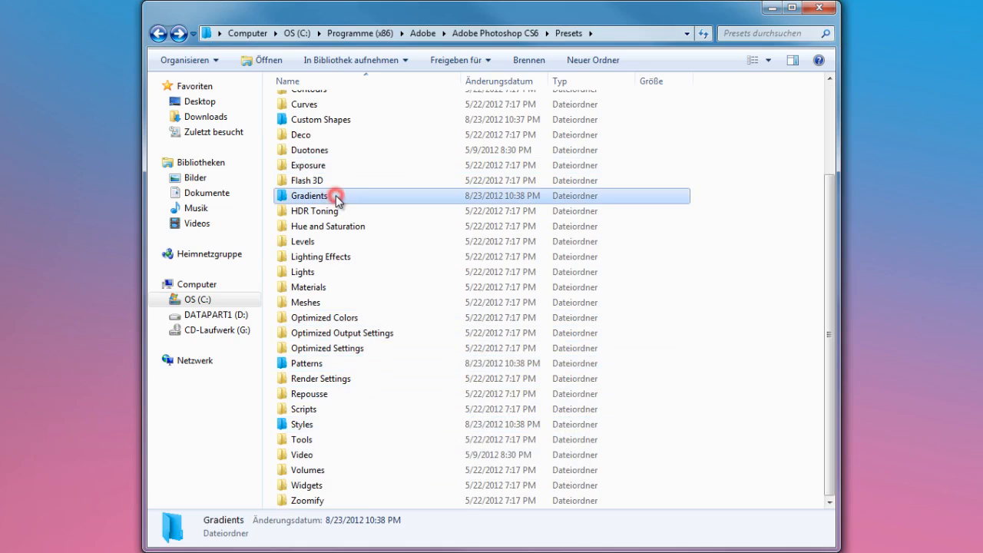
double_click(380, 198)
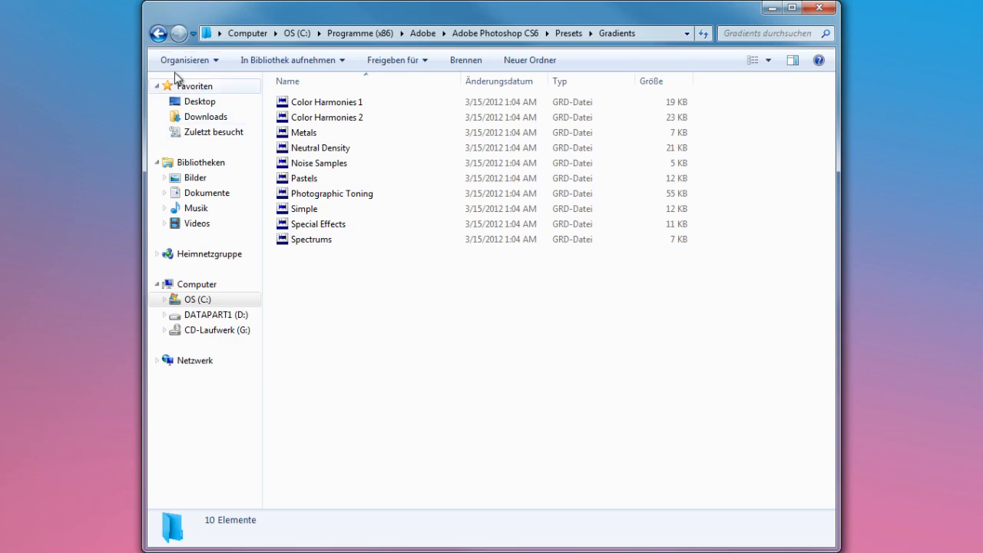
left_click(159, 33)
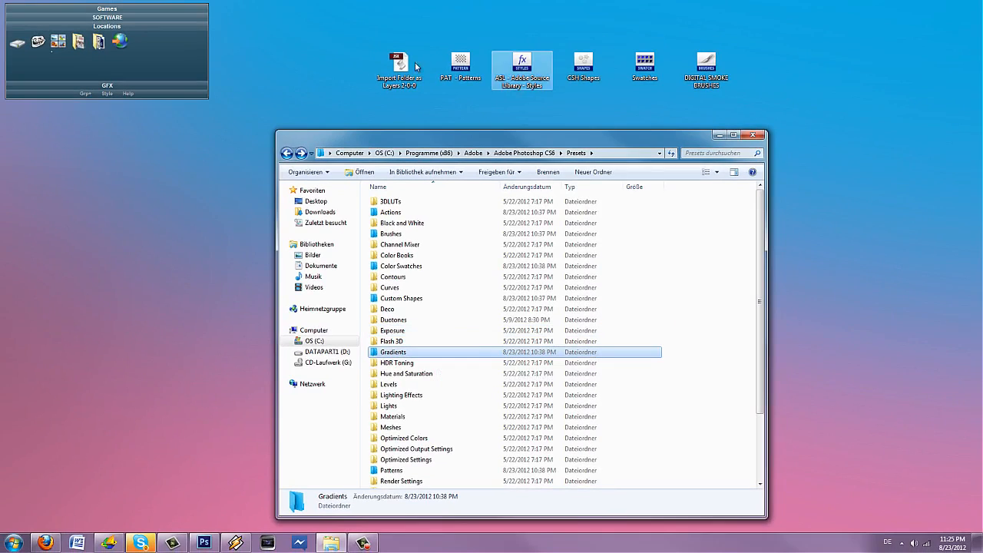
- Highlight the preset files on the desktop, look through the JavaScript files in the Scripts folder, and return to Presets
left_click_drag(344, 52, 715, 82)
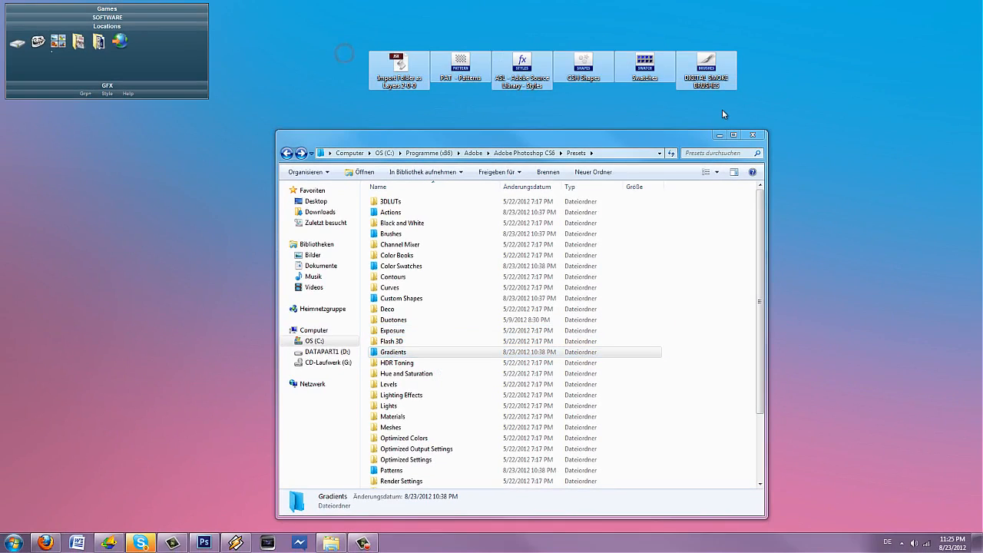
left_click(722, 111)
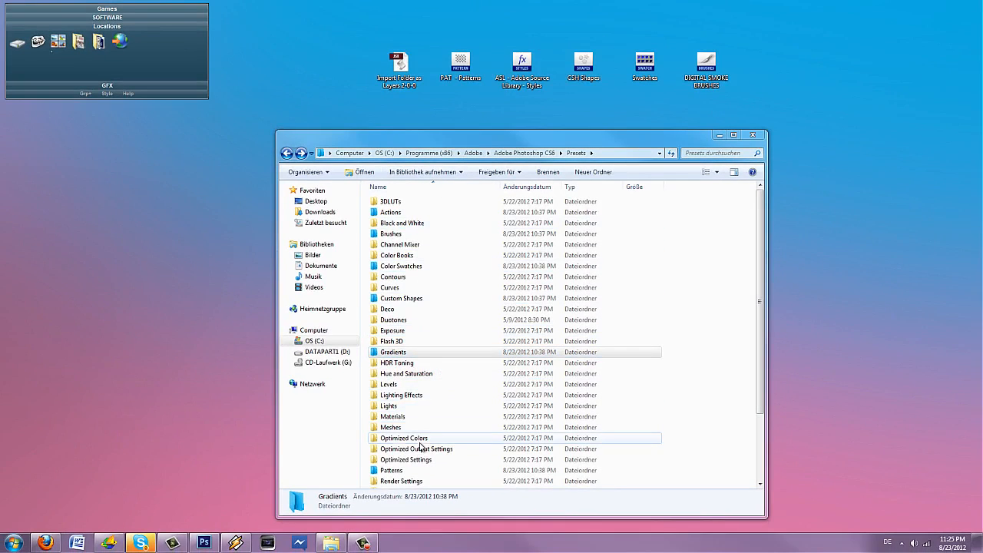
left_click(435, 320)
scroll(423, 374, "down", 3)
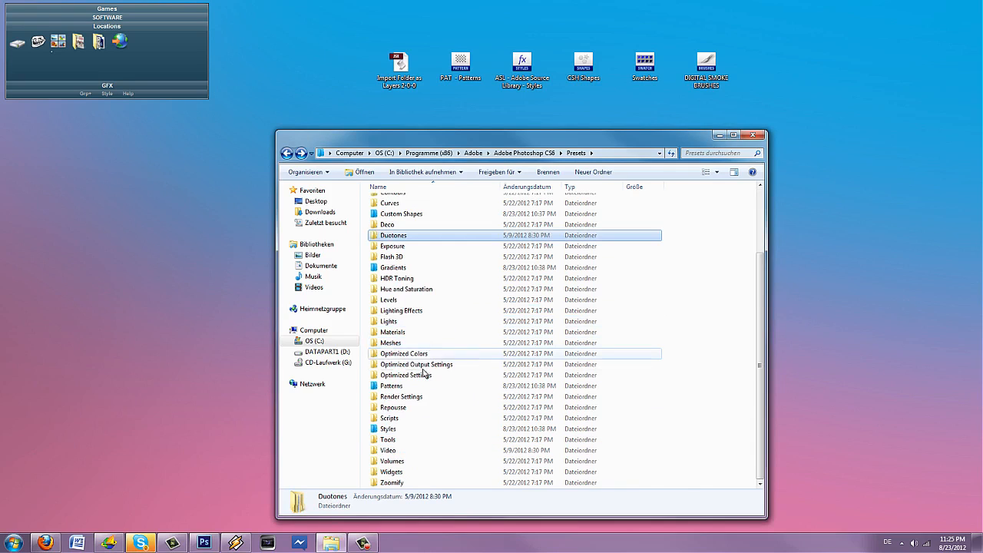
double_click(407, 417)
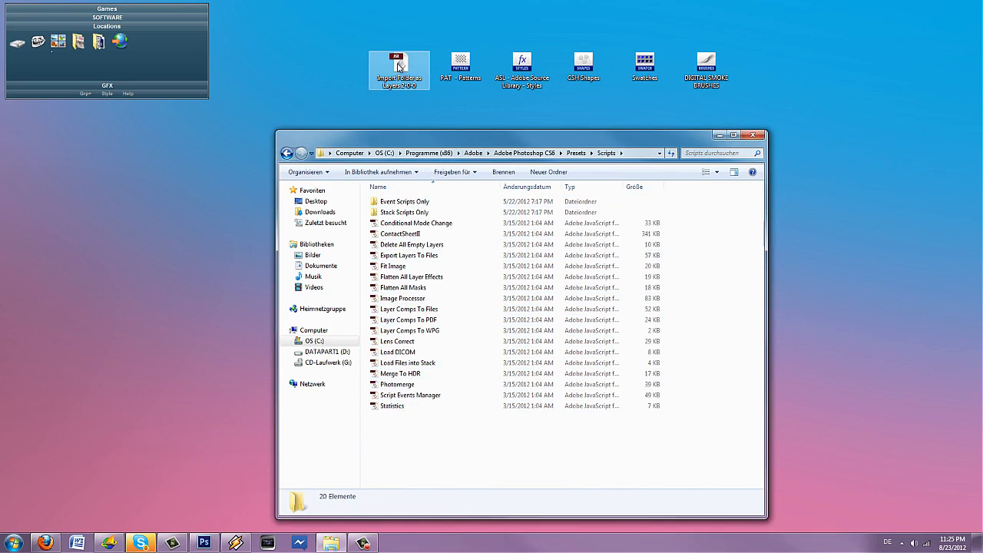
left_click(287, 153)
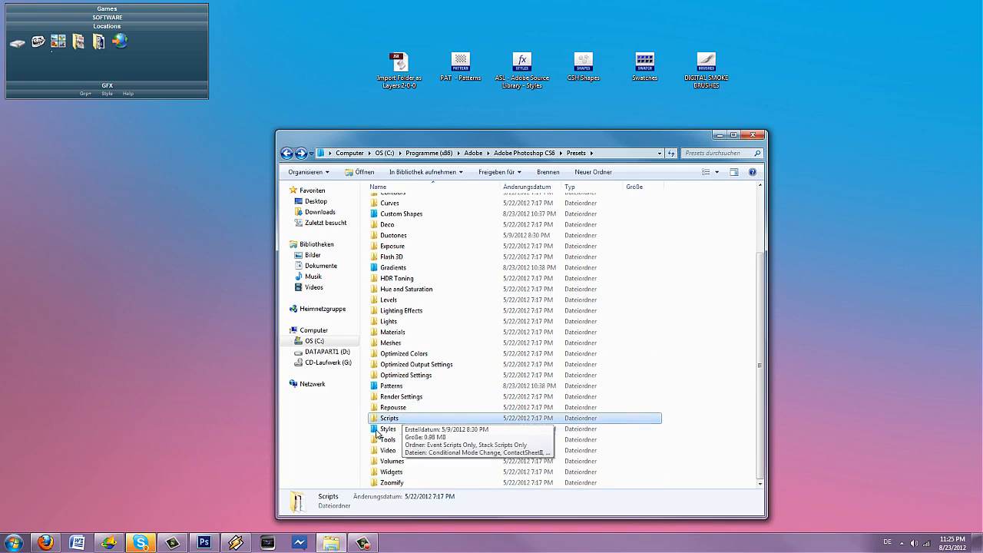
- Switch to Photoshop and examine the list of installed brush sets in the brush preset picker
left_click(203, 543)
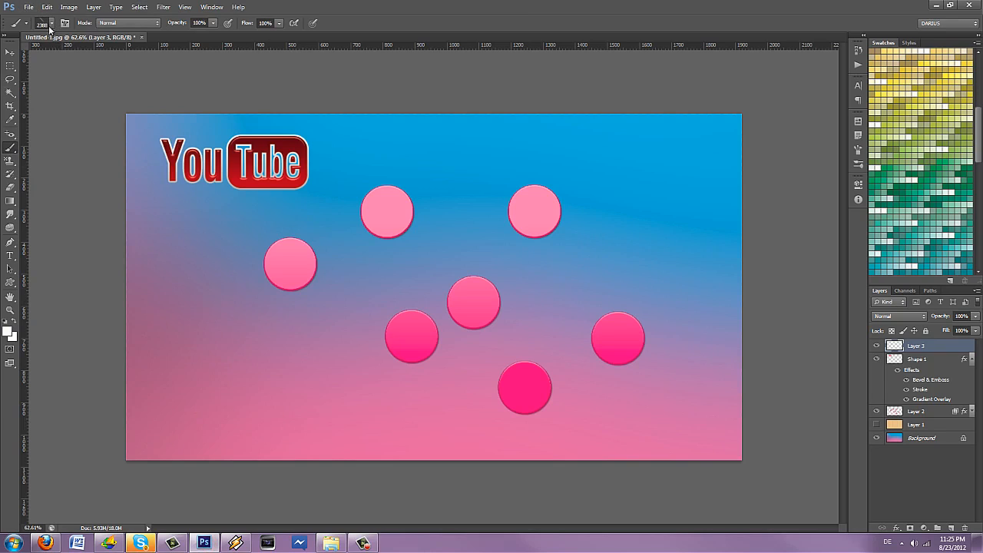
left_click(51, 24)
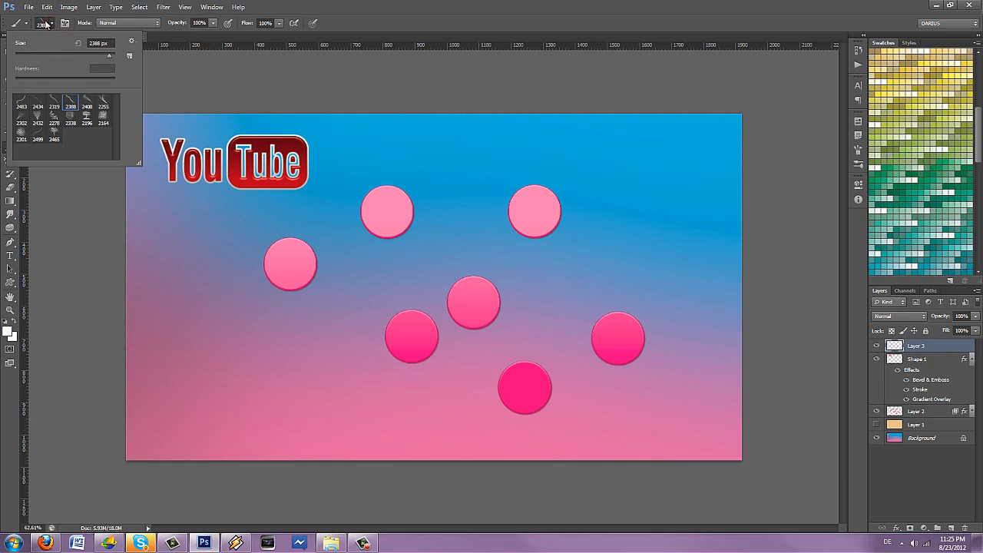
left_click(132, 41)
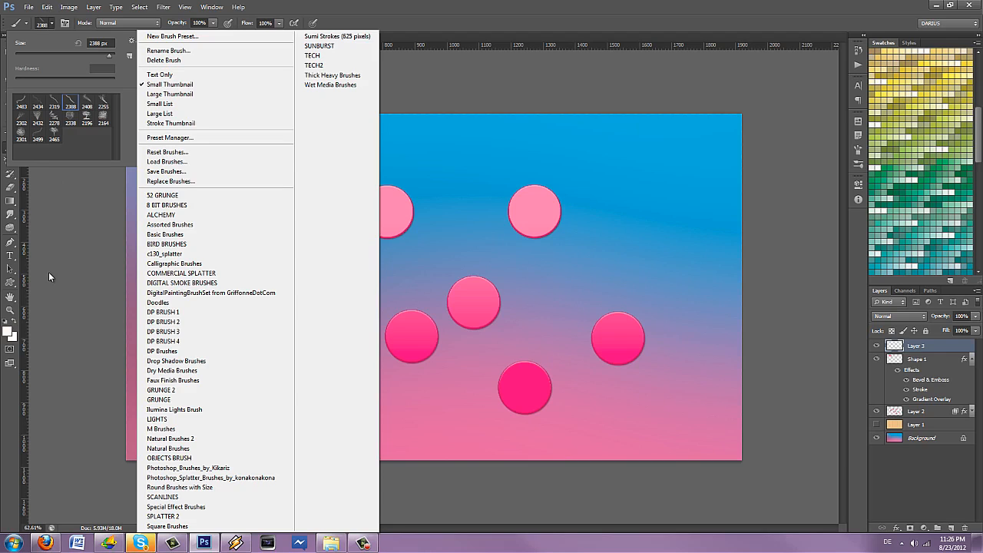
- Show the Presets folder window briefly and put it away, then recheck the brush preset picker's options and close it
left_click(331, 543)
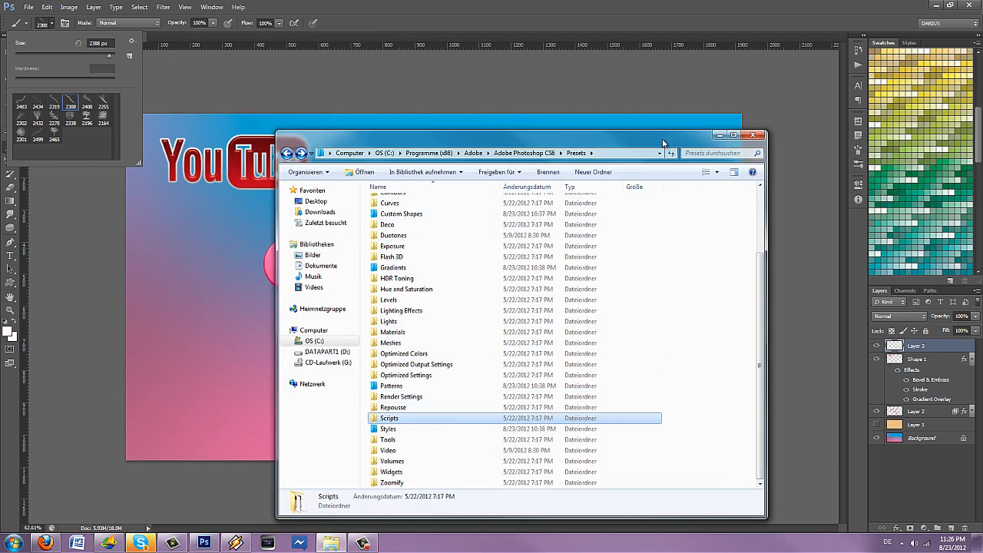
left_click_drag(664, 142, 646, 112)
left_click(706, 110)
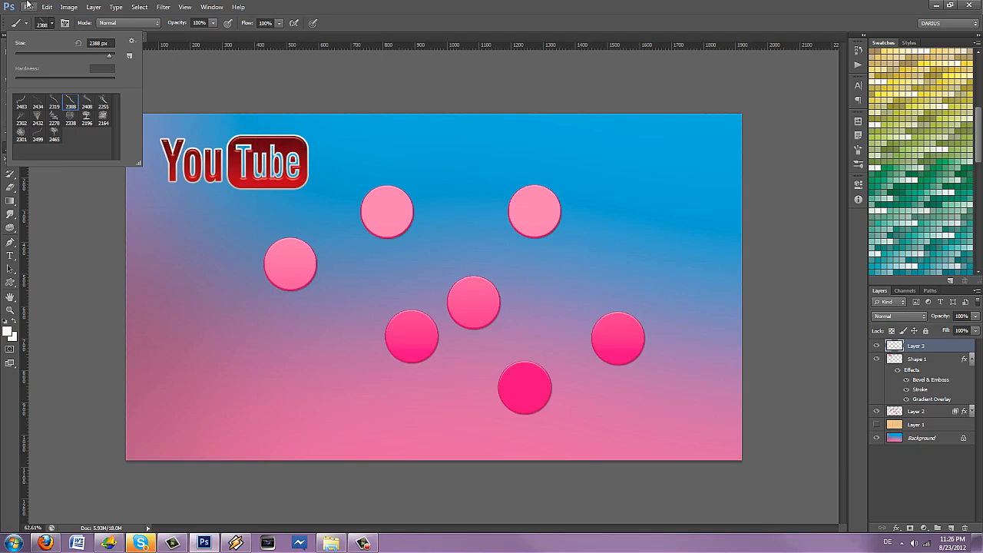
left_click(51, 23)
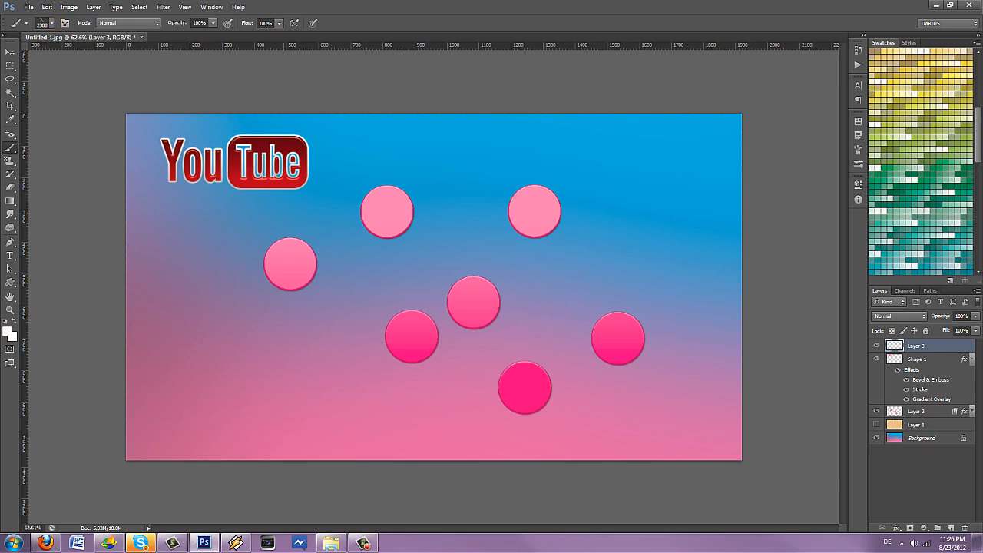
left_click(52, 23)
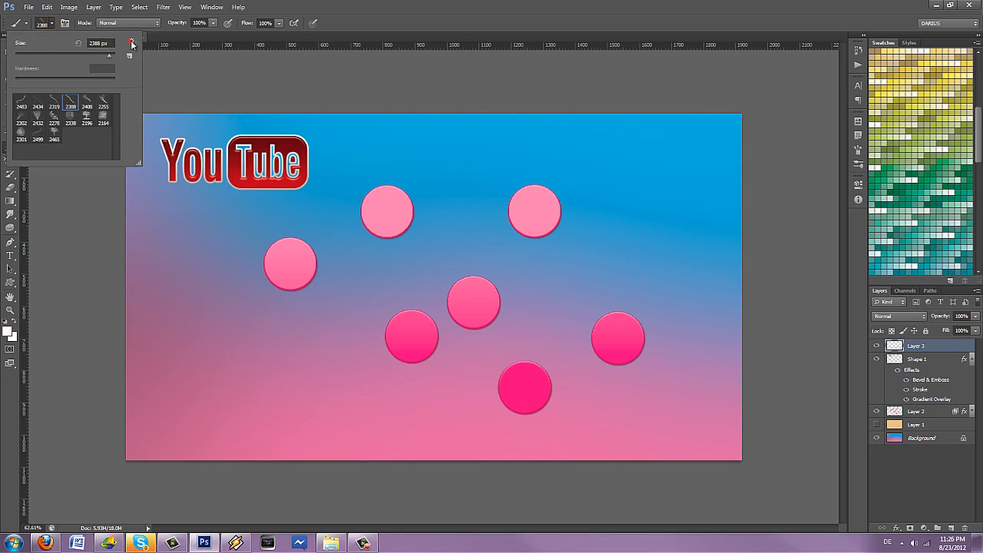
left_click(131, 43)
left_click(131, 43)
left_click(51, 25)
- Open the Gradient Editor with the Gradient tool and replace the current gradients with the default gradients
left_click(9, 201)
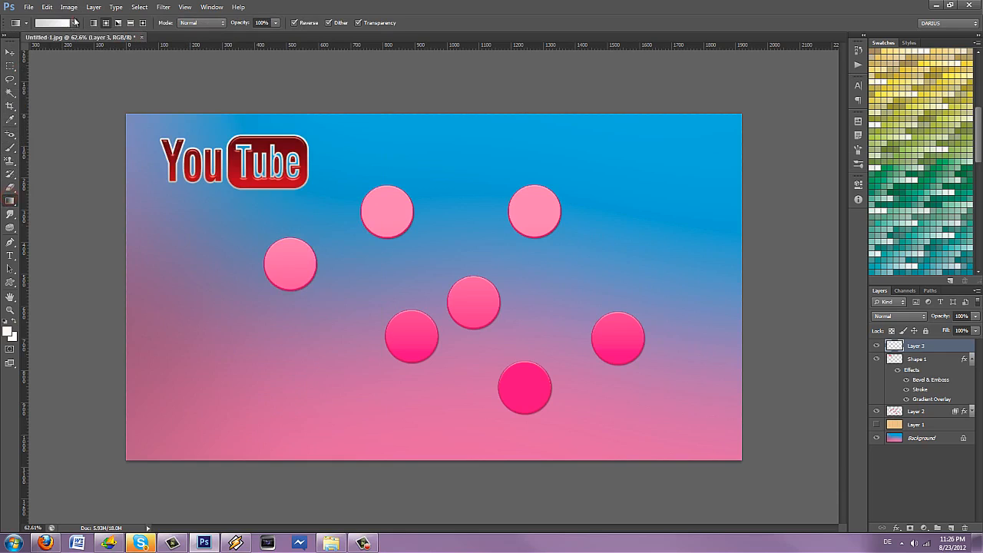
left_click(67, 23)
left_click(872, 173)
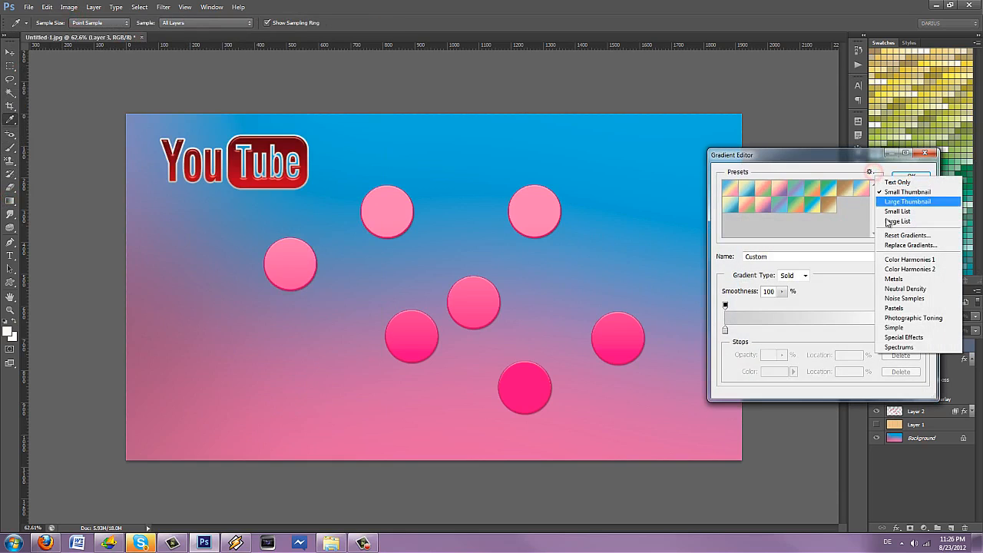
left_click(906, 235)
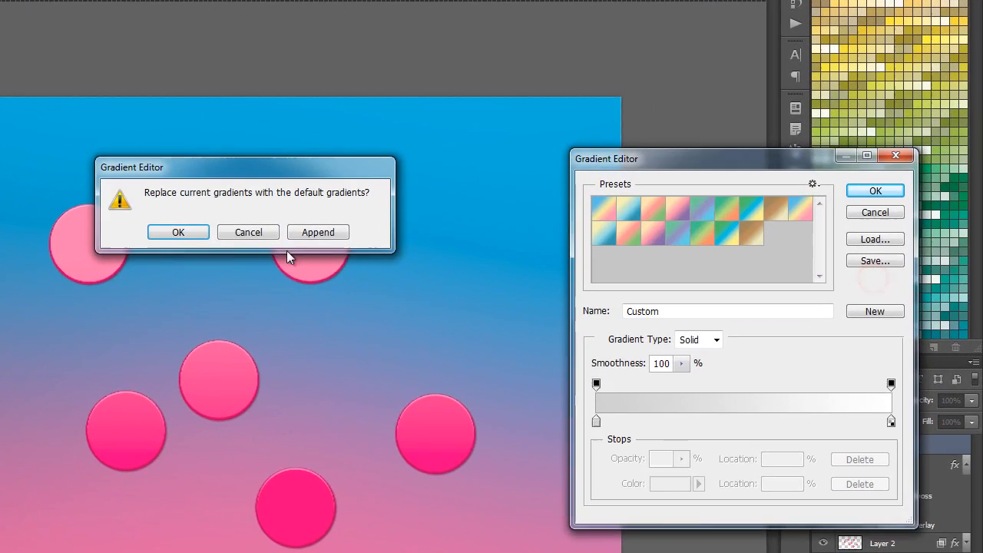
left_click(176, 231)
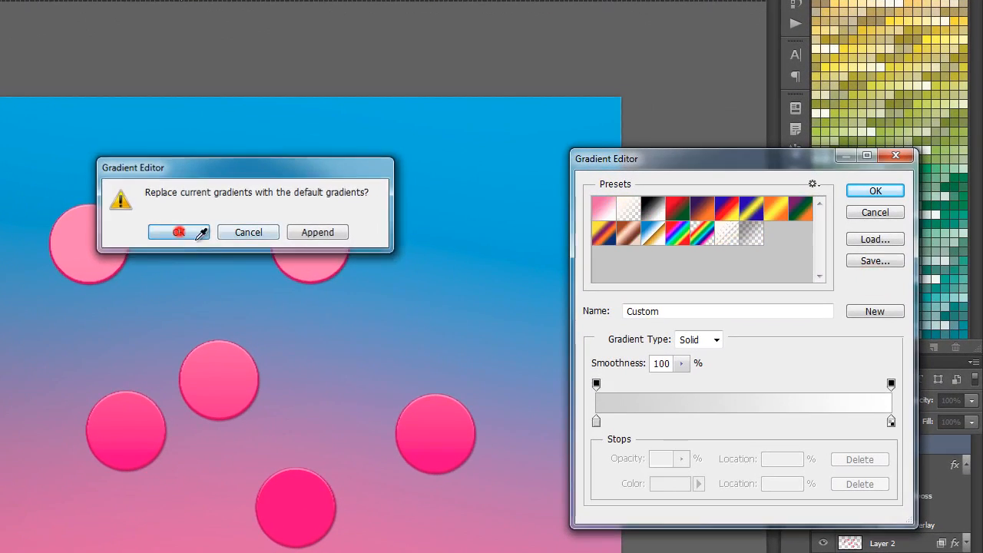
- Append the Color Harmonies 1 gradients to the presets in the Gradient Editor
left_click(811, 185)
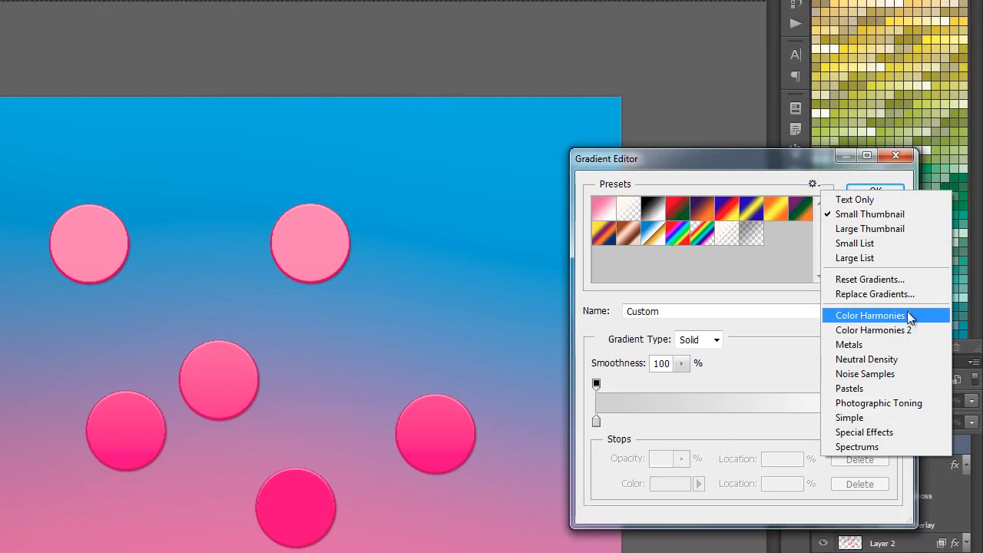
left_click(874, 316)
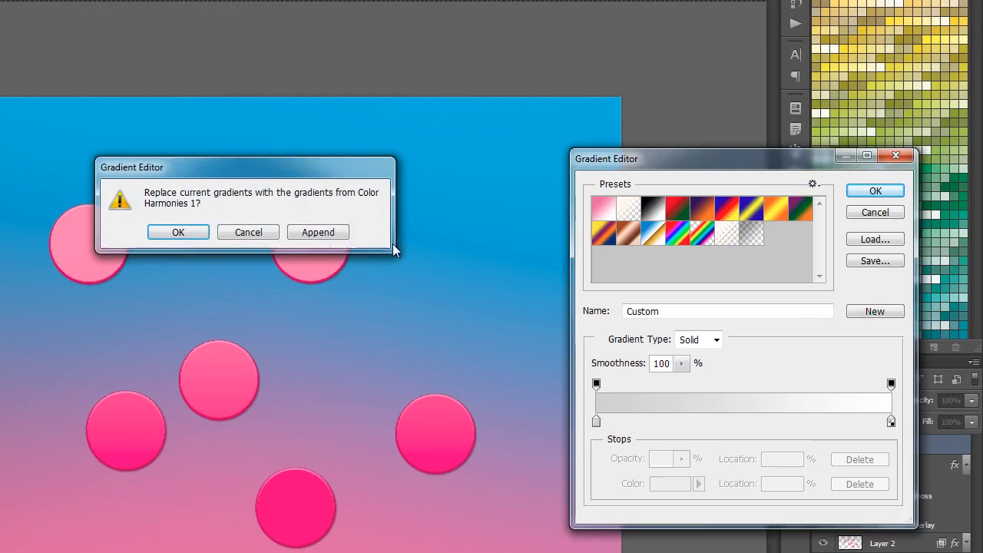
left_click(320, 236)
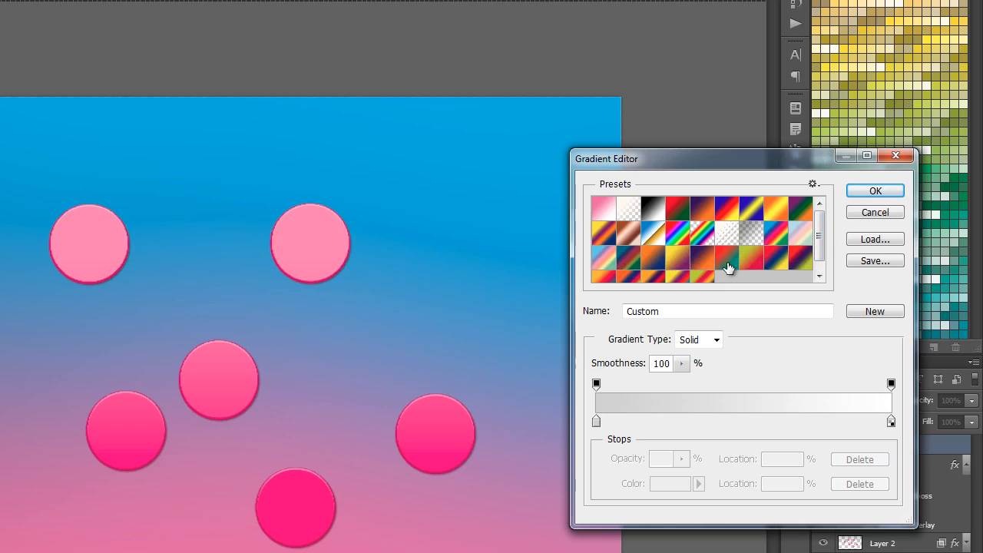
- Review the available gradient libraries and the dialog for saving gradients as GRD, cancel the save, and close the Gradient Editor
left_click(812, 184)
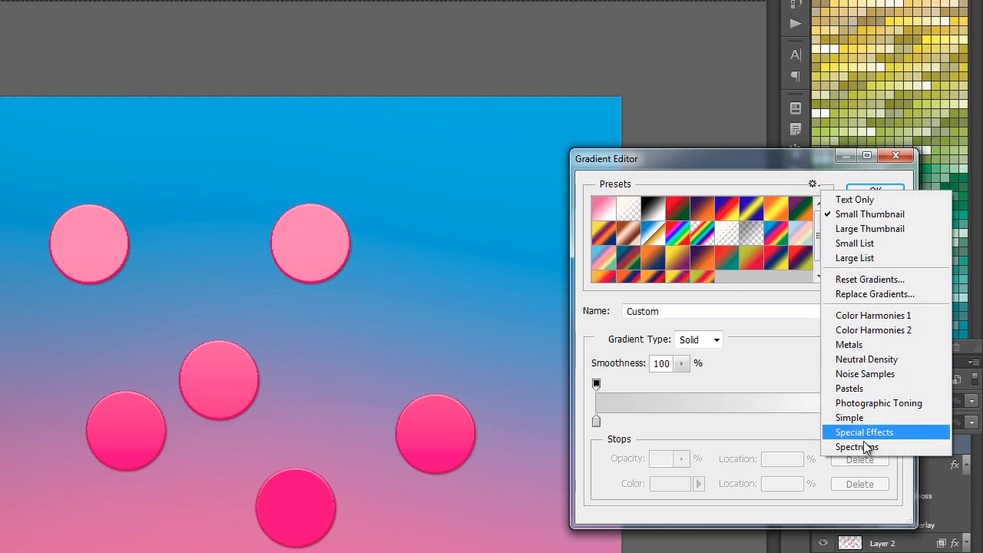
left_click(781, 351)
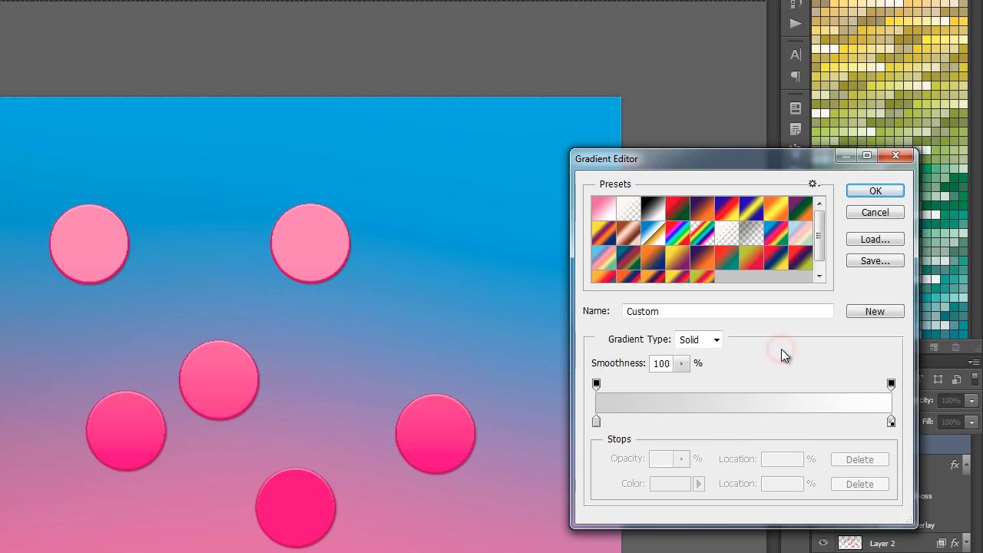
left_click(813, 185)
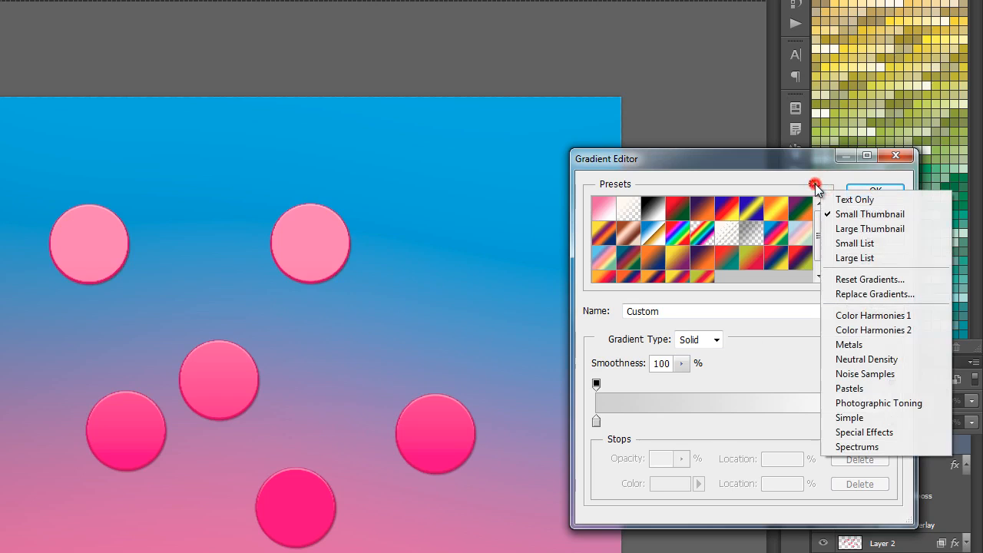
left_click(768, 304)
left_click(877, 262)
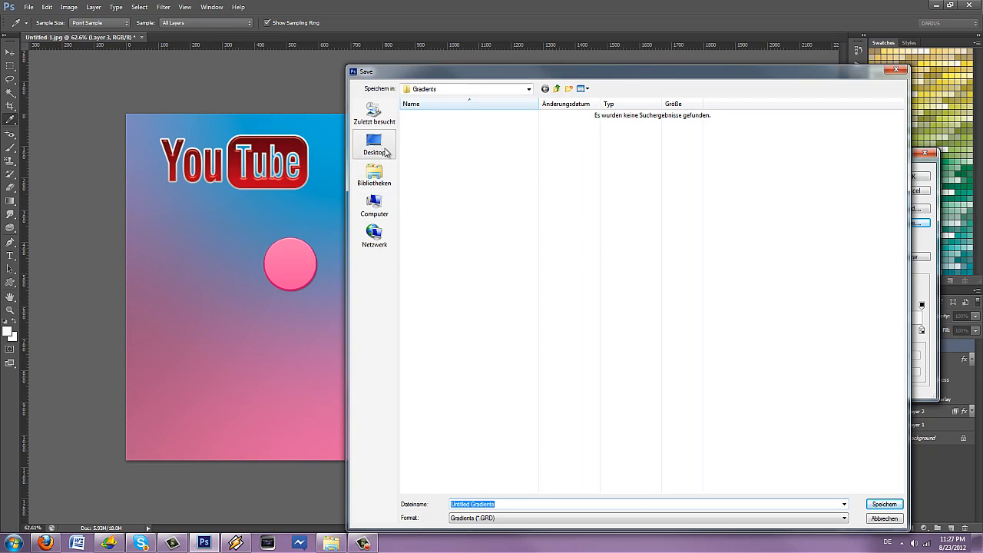
left_click(896, 72)
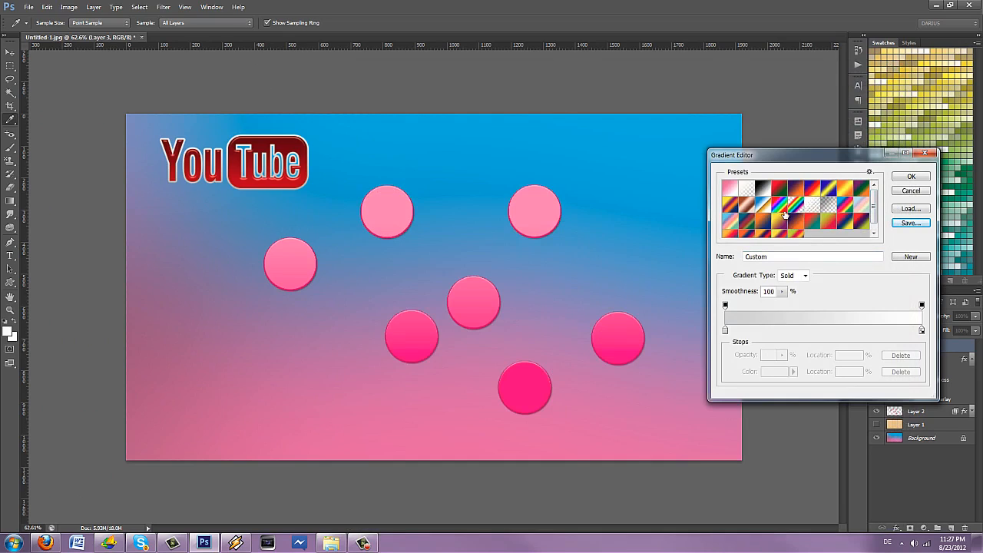
left_click(926, 153)
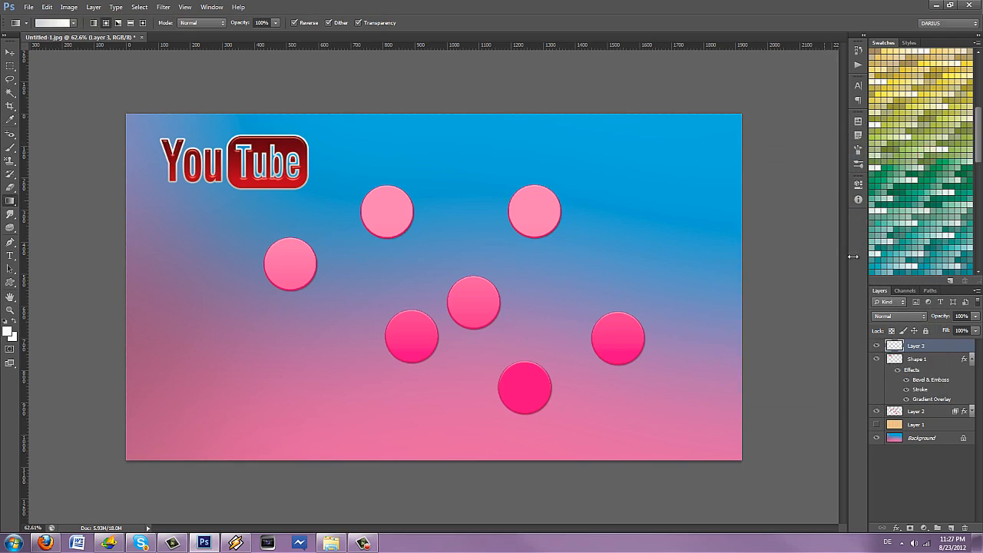
- Collapse the effects list of the Shape 1 layer and select Layer 2
left_click(910, 361)
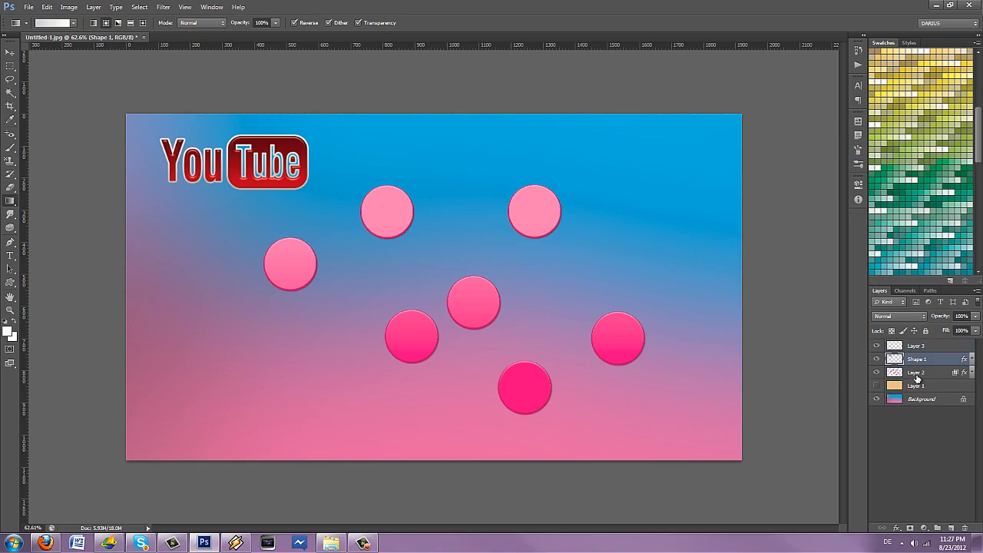
left_click(921, 374)
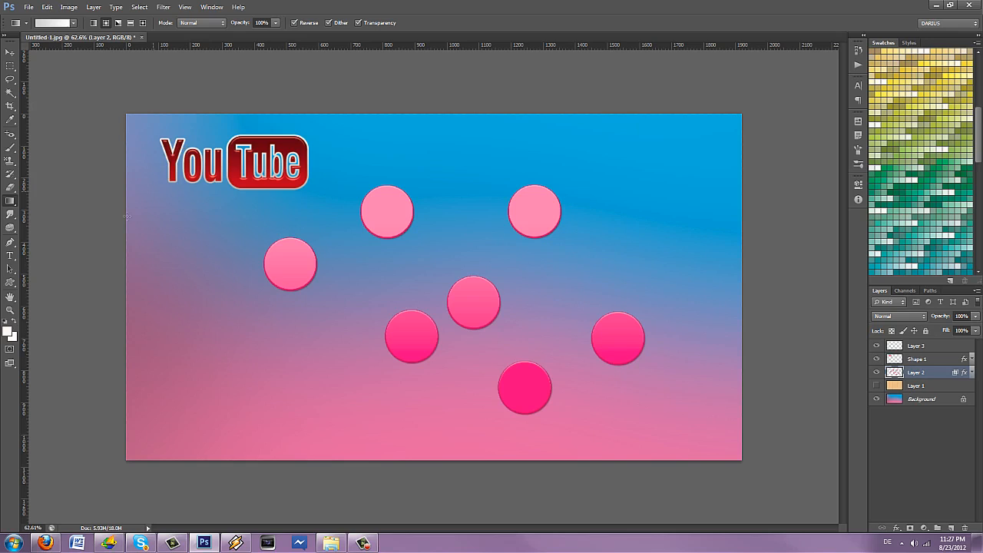
- Draw two large overlapping Blogger "B" logos on the canvas with the Custom Shape tool, the second about 1086 by 926 px
left_click(10, 283)
left_click(77, 330)
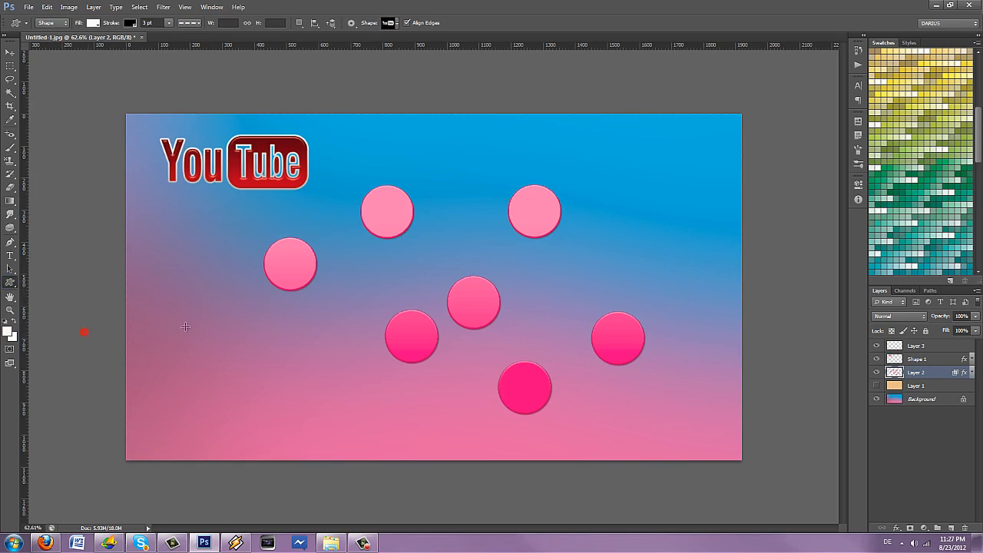
left_click(400, 25)
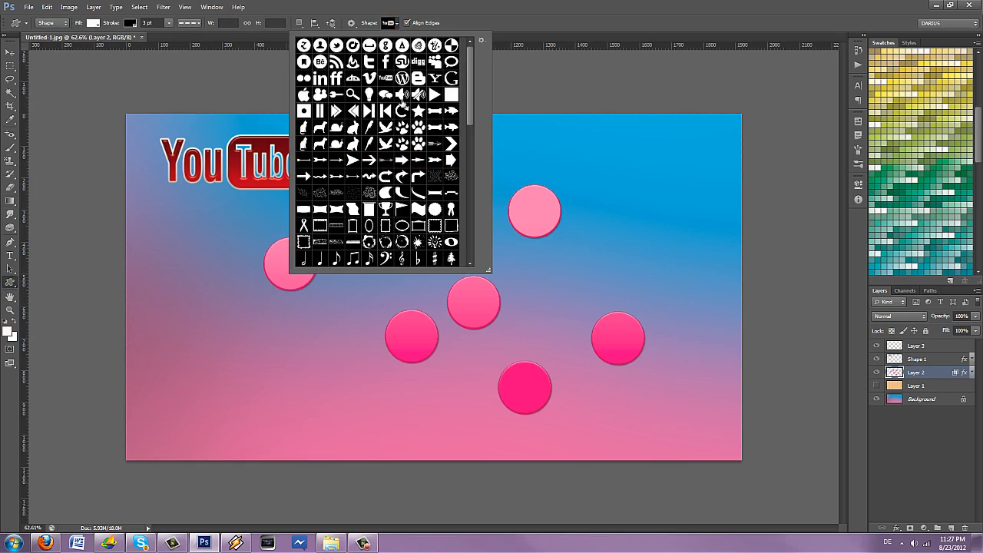
left_click(418, 78)
left_click(540, 139)
left_click_drag(540, 139, 799, 483)
left_click_drag(221, 182, 569, 478)
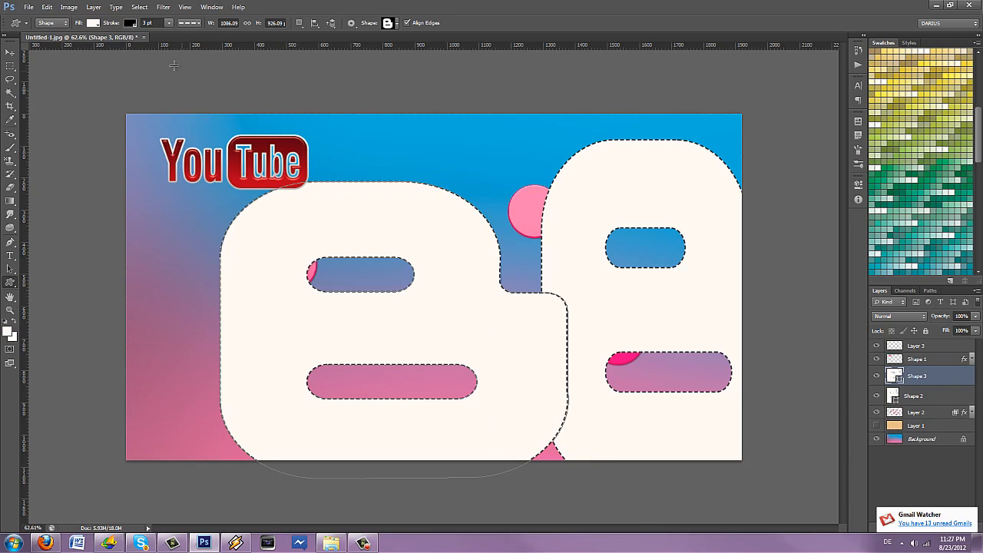
- Change the stroke of the second B shape to a solid line
left_click(189, 22)
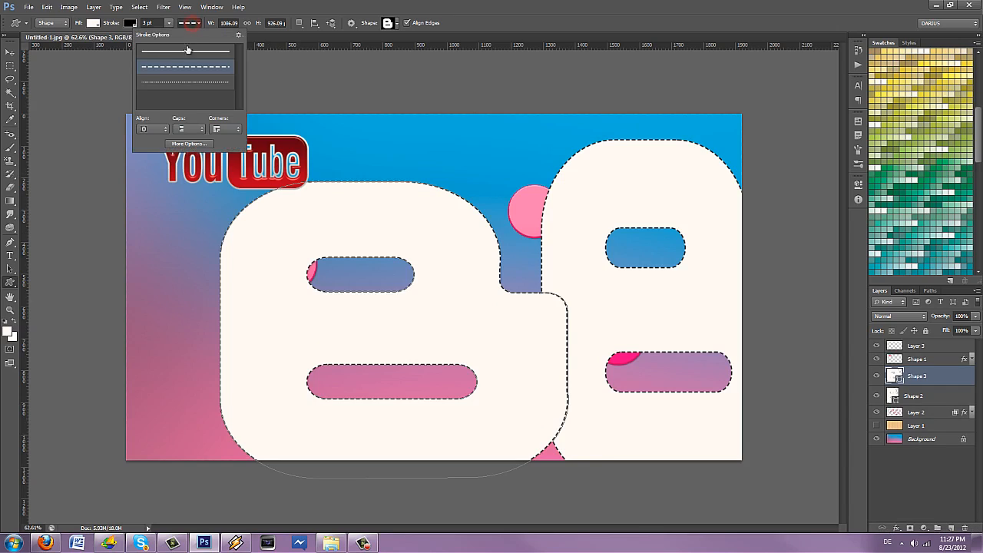
left_click(187, 53)
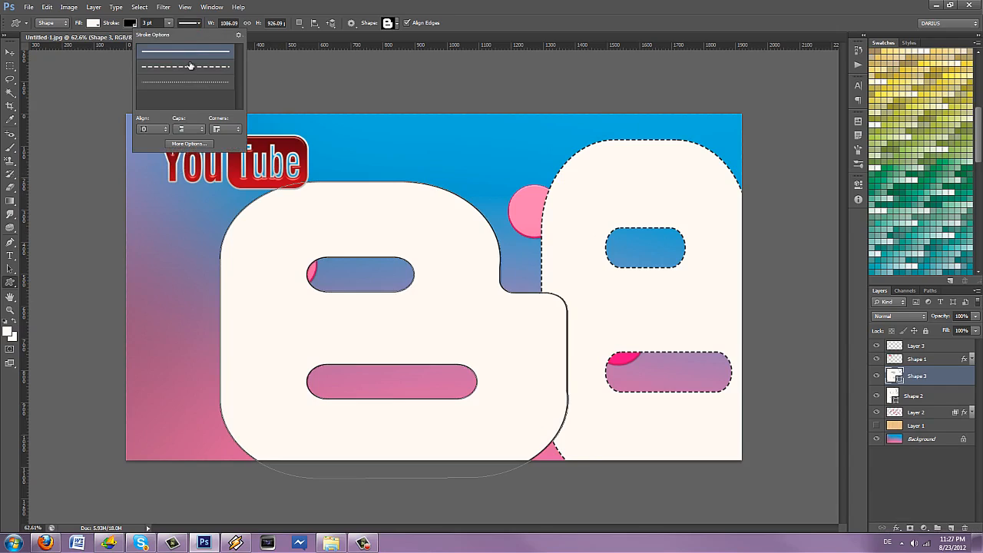
left_click(196, 22)
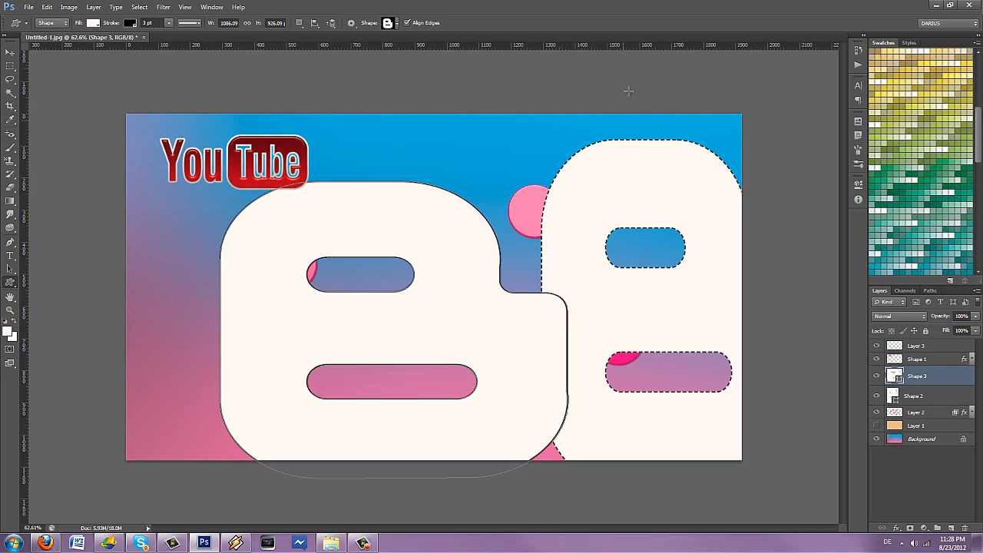
- Switch to the desktop, move the six preset file icons together one grid column to the left, and deselect them
left_click(935, 6)
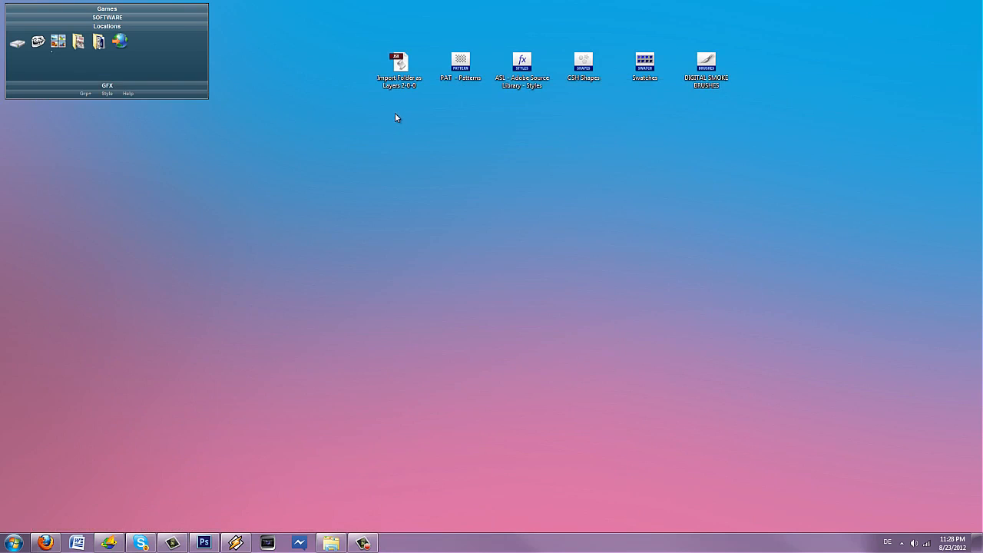
left_click_drag(760, 119, 398, 80)
left_click_drag(381, 67, 342, 71)
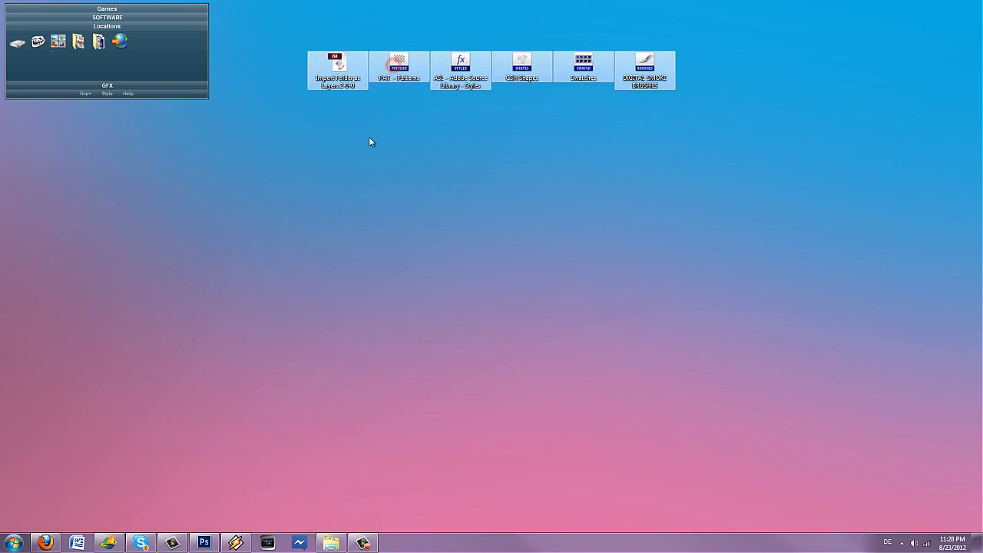
left_click(369, 138)
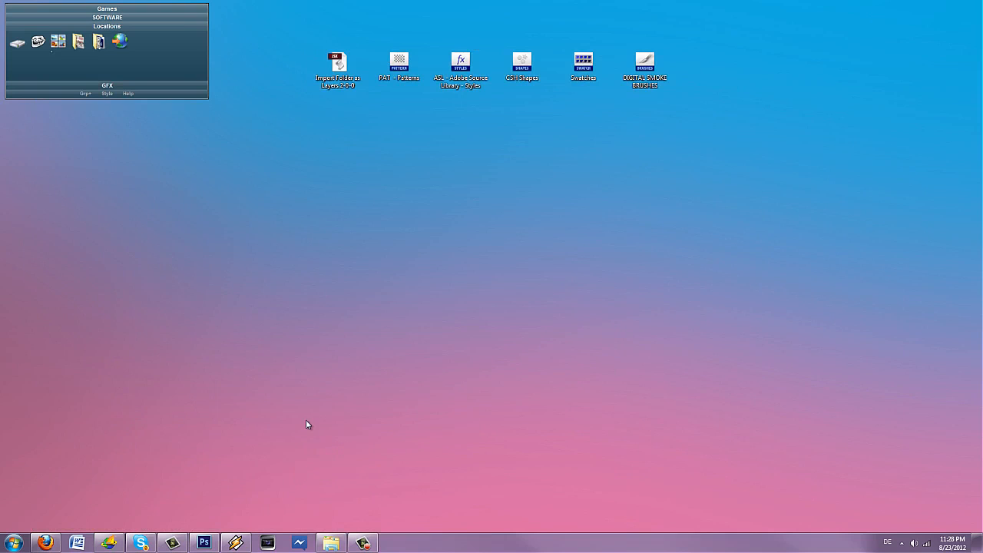